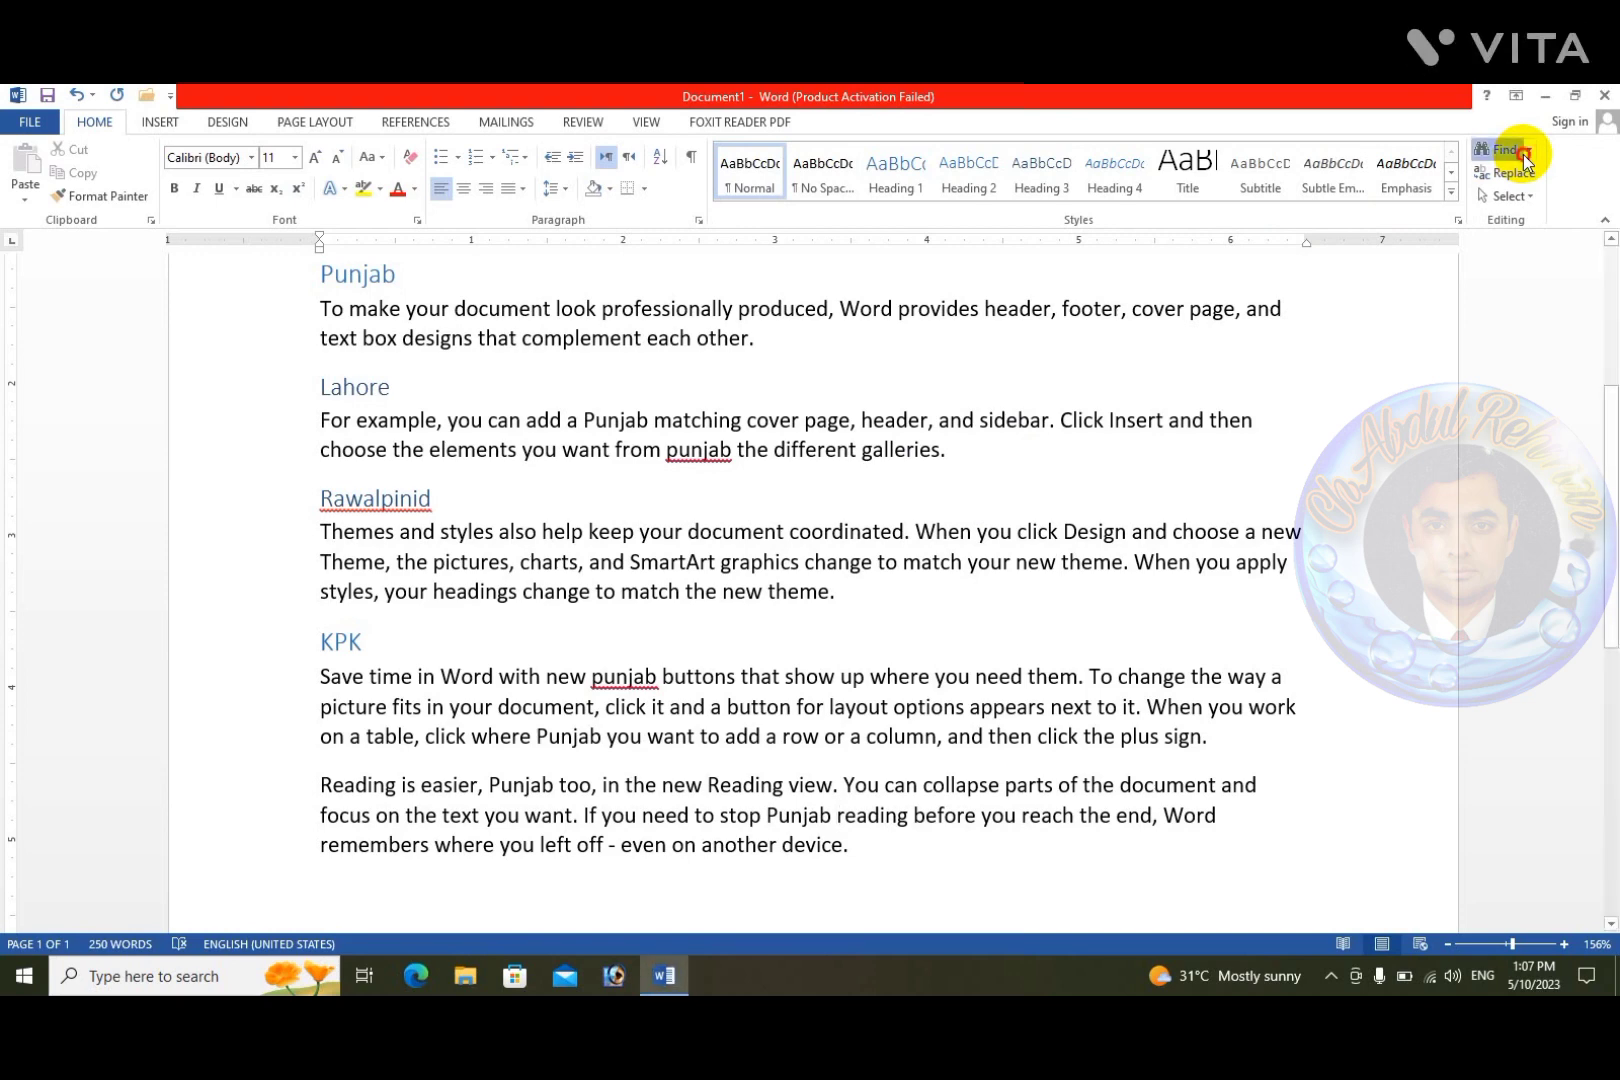
Step: Search for punjab in the Navigation pane, review its heading matches, then close the pane
left_click(1500, 149)
left_click(1529, 150)
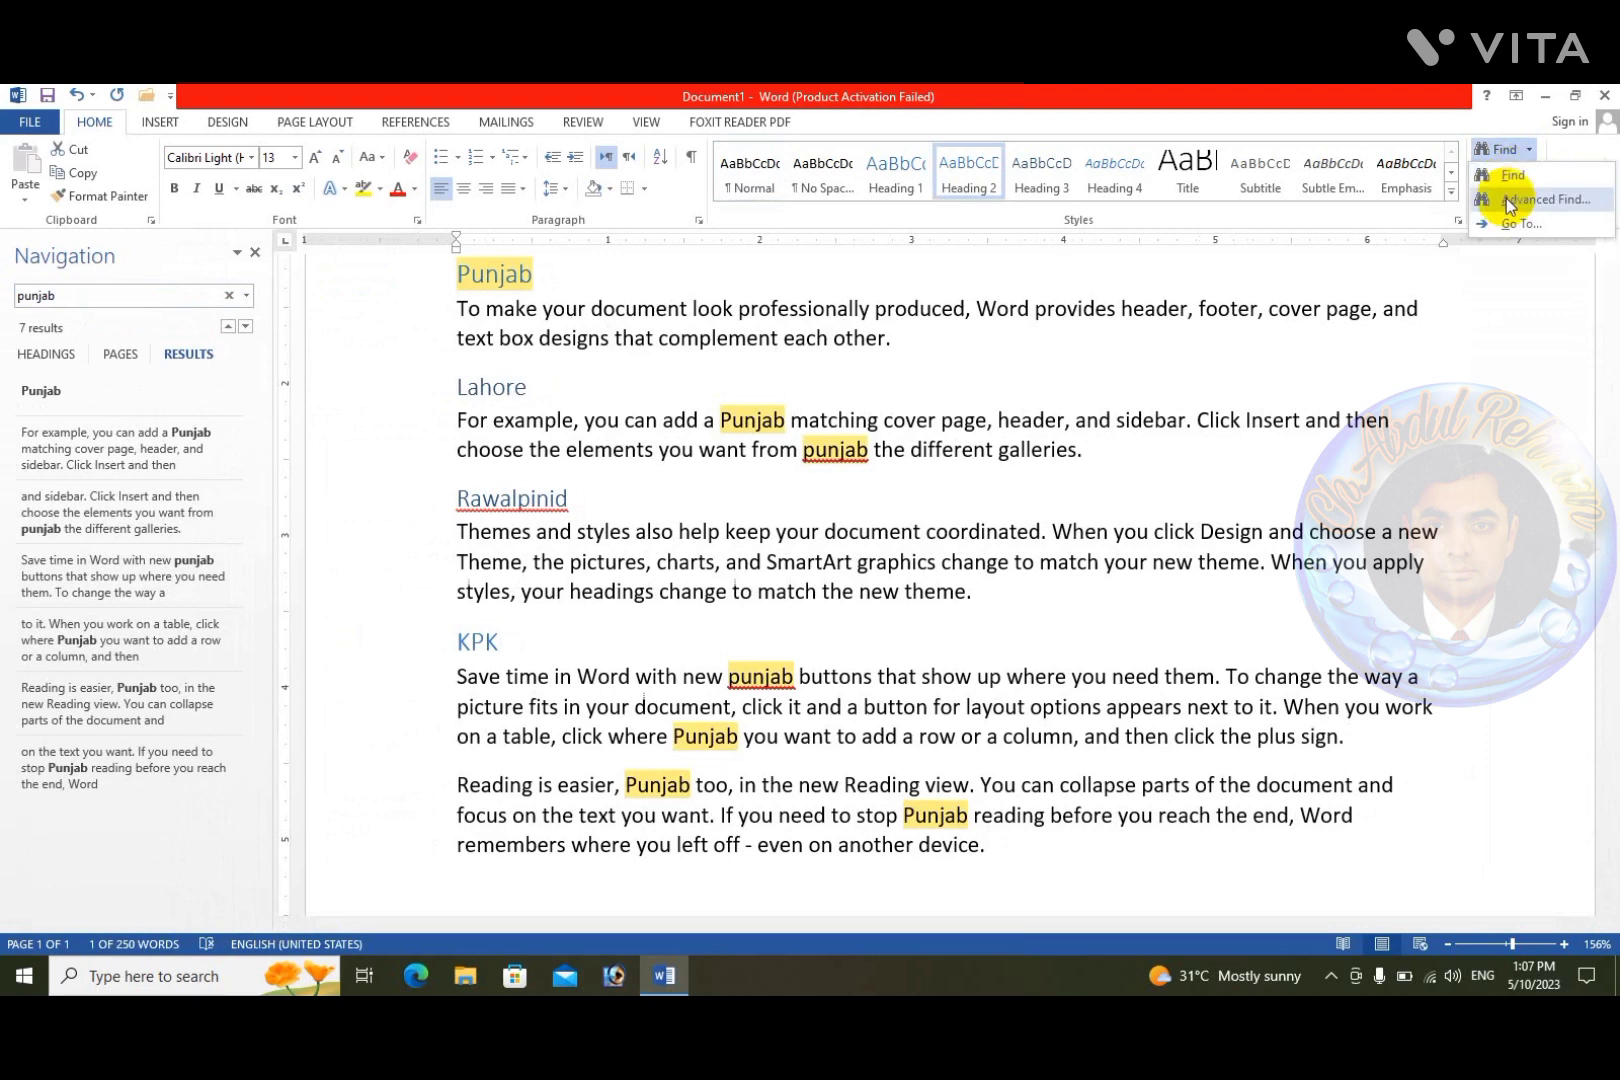
left_click(1511, 176)
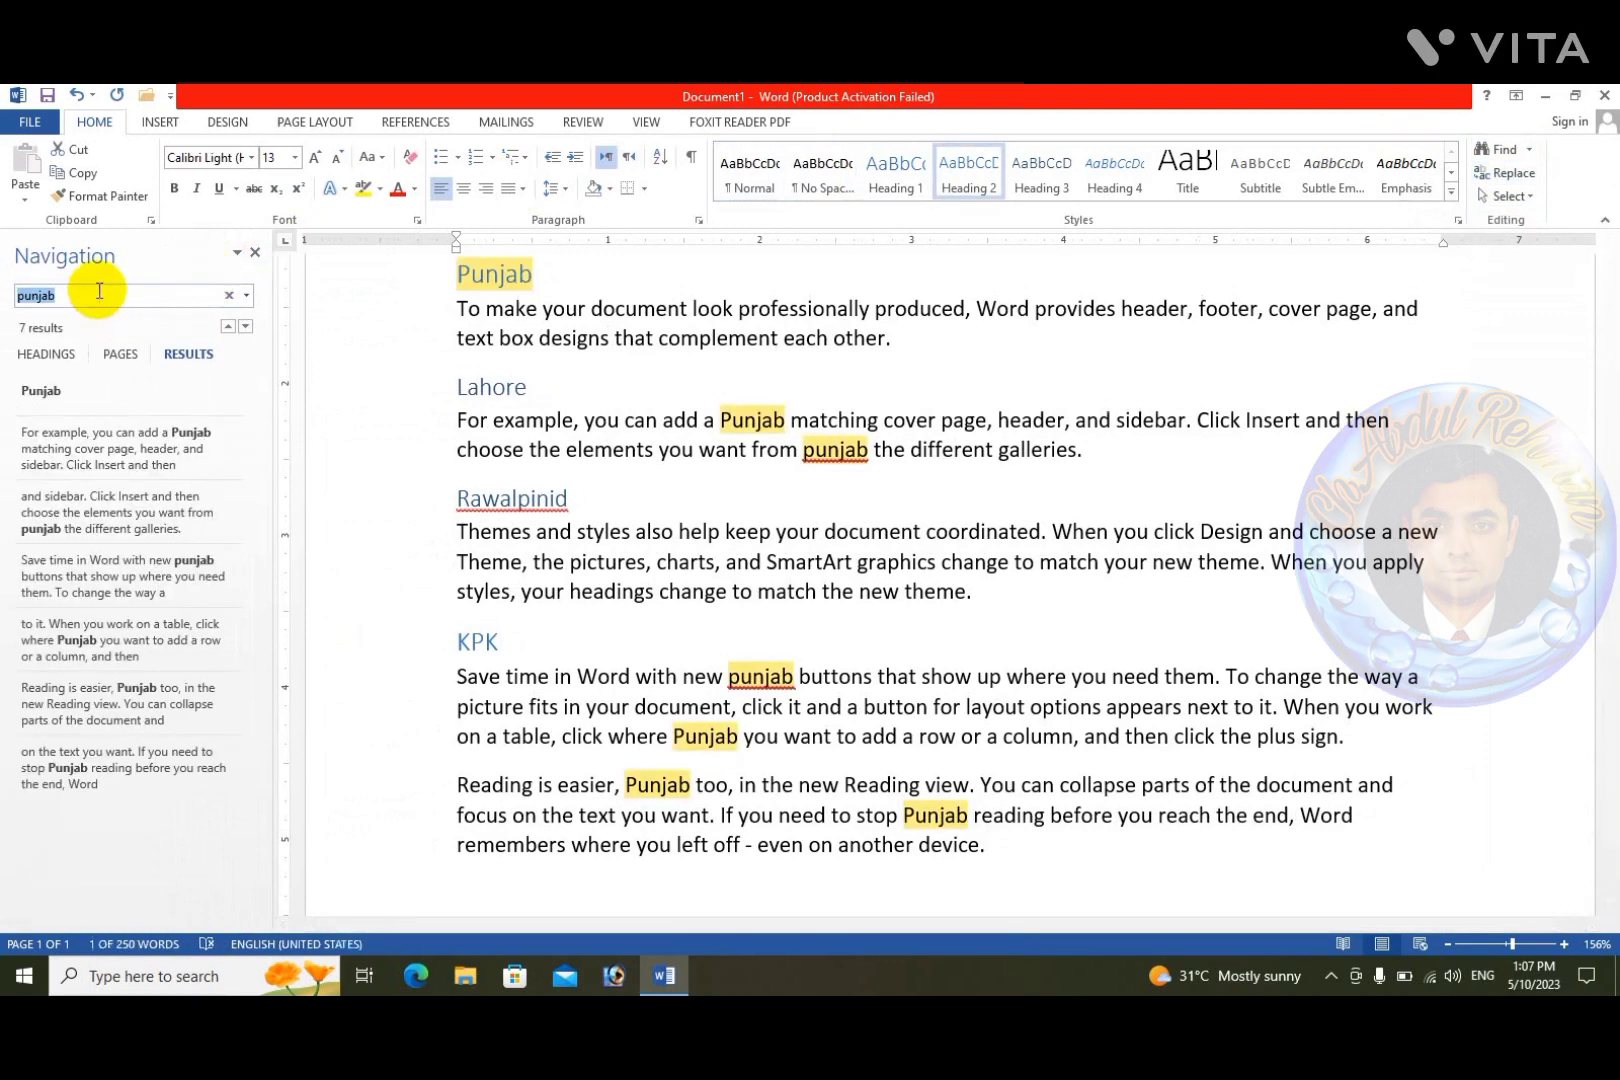
left_click(55, 358)
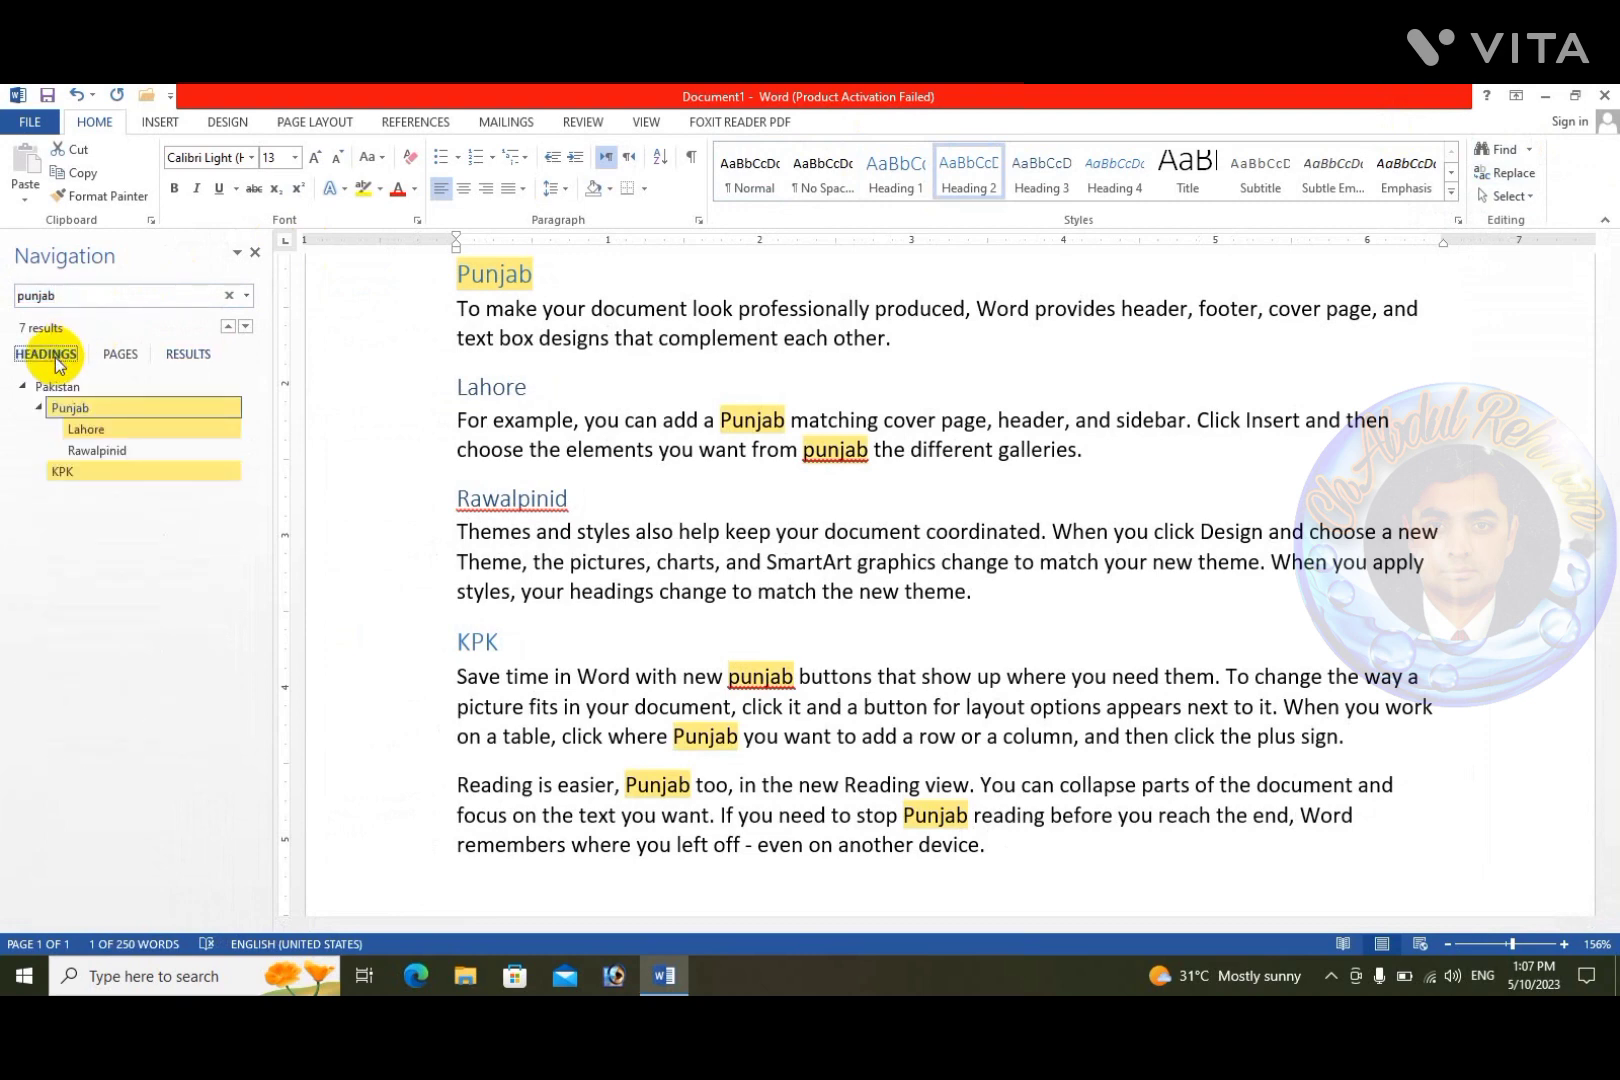
left_click(117, 302)
key("BackSpace")
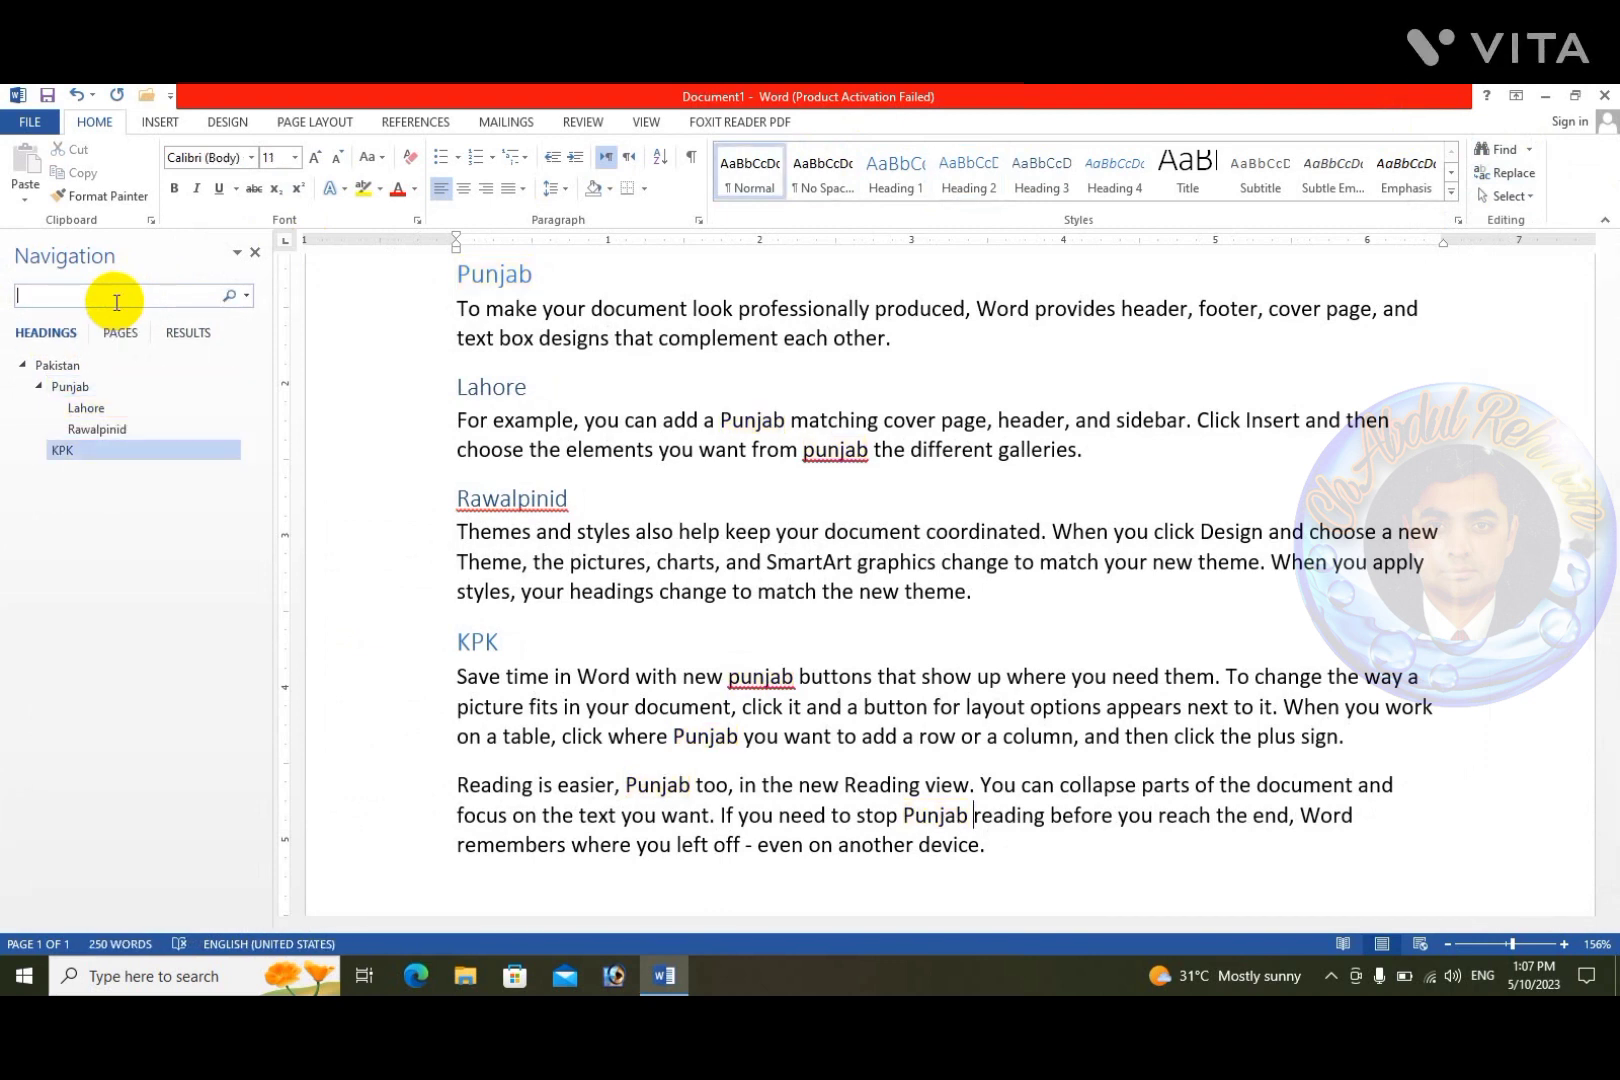
type("p")
type("unjab")
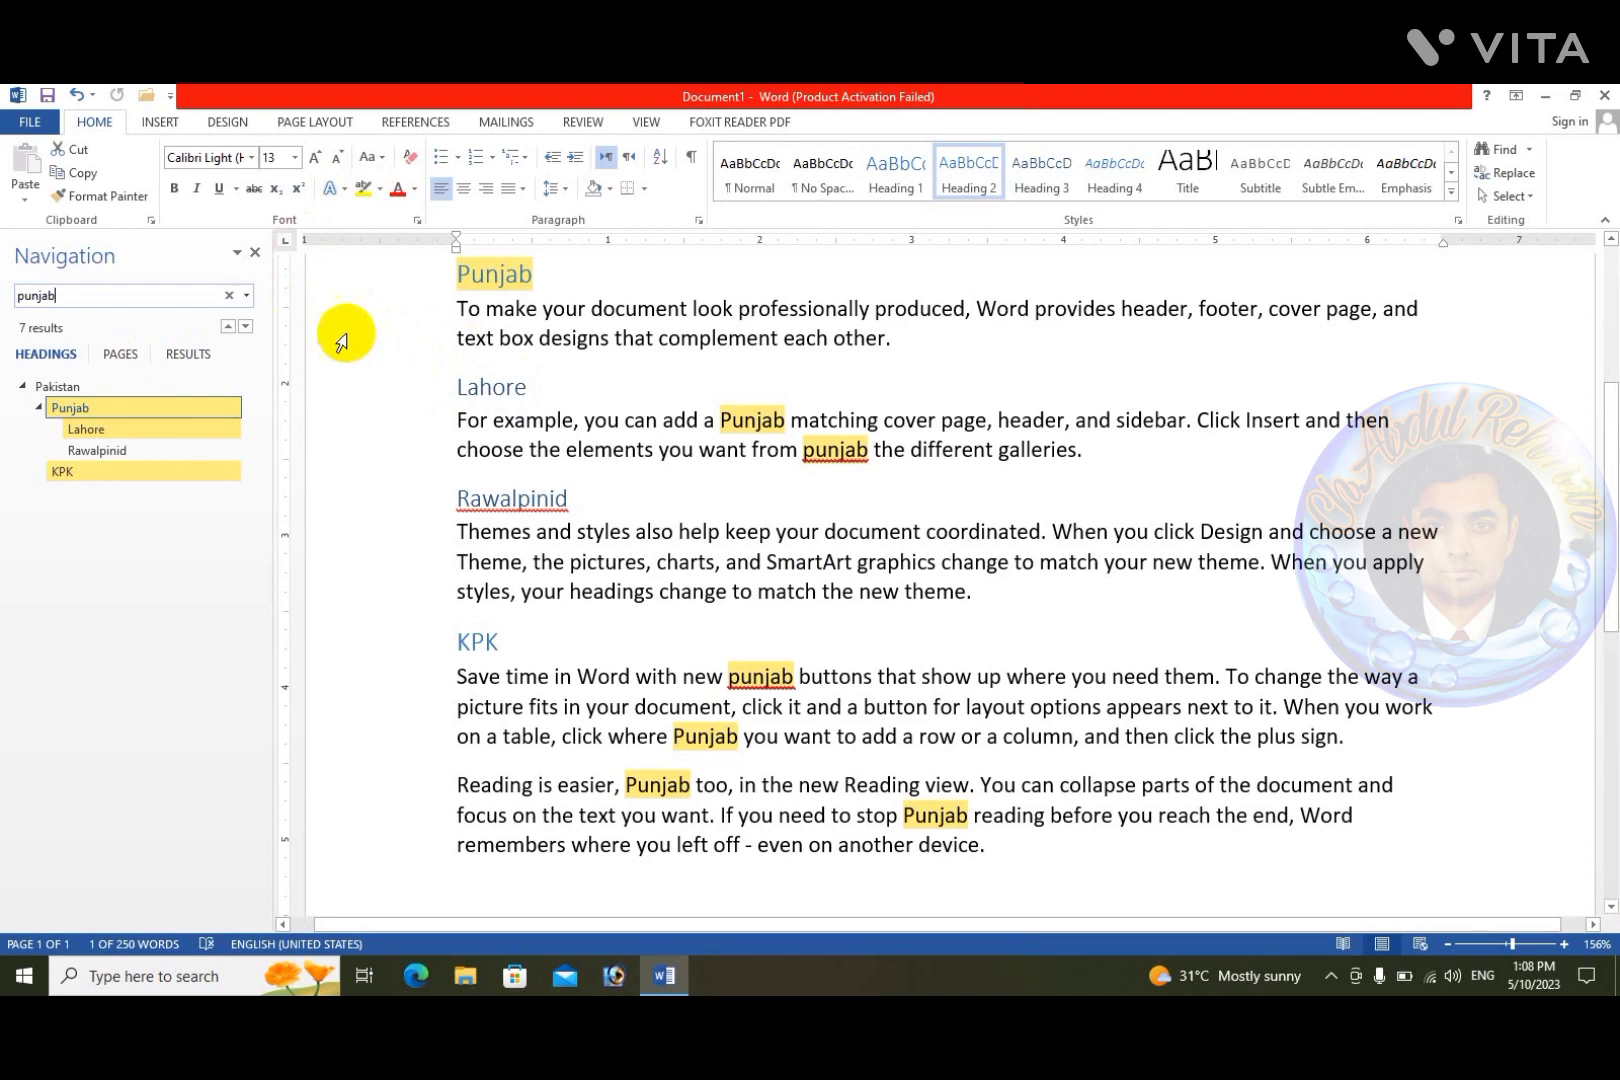
left_click(255, 254)
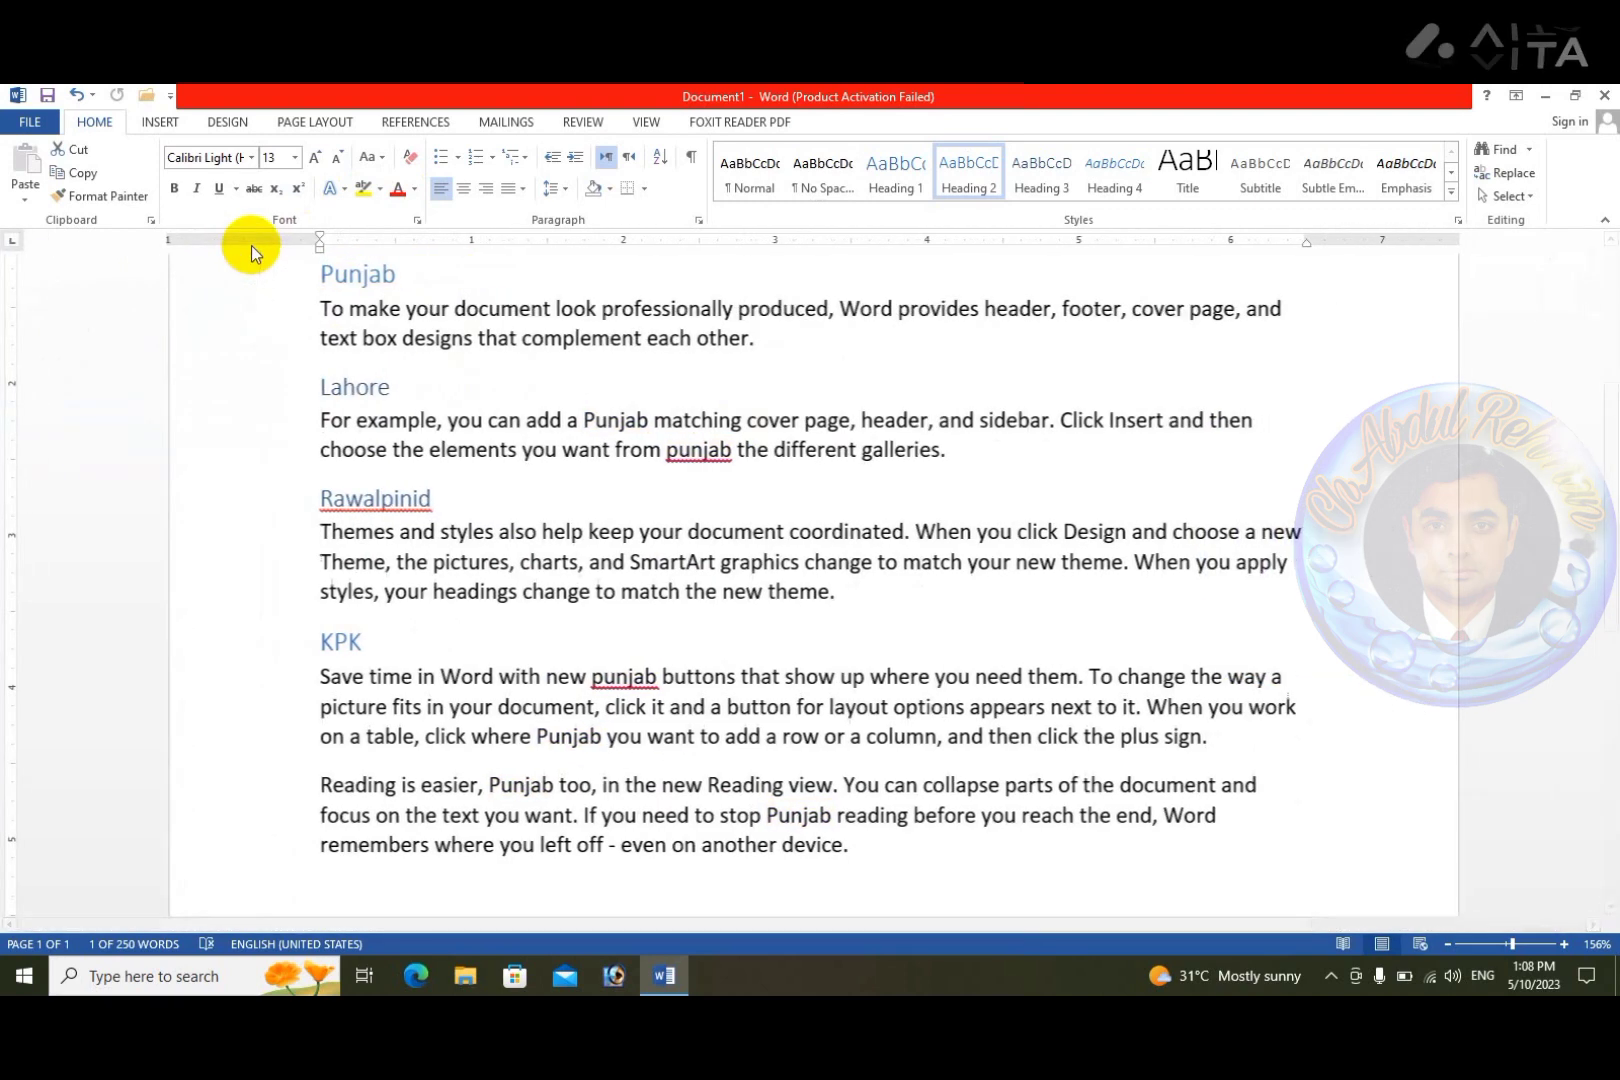
Step: Use Advanced Find to search the main document for punjab and reach the Punjab heading
left_click(1529, 154)
left_click(1505, 201)
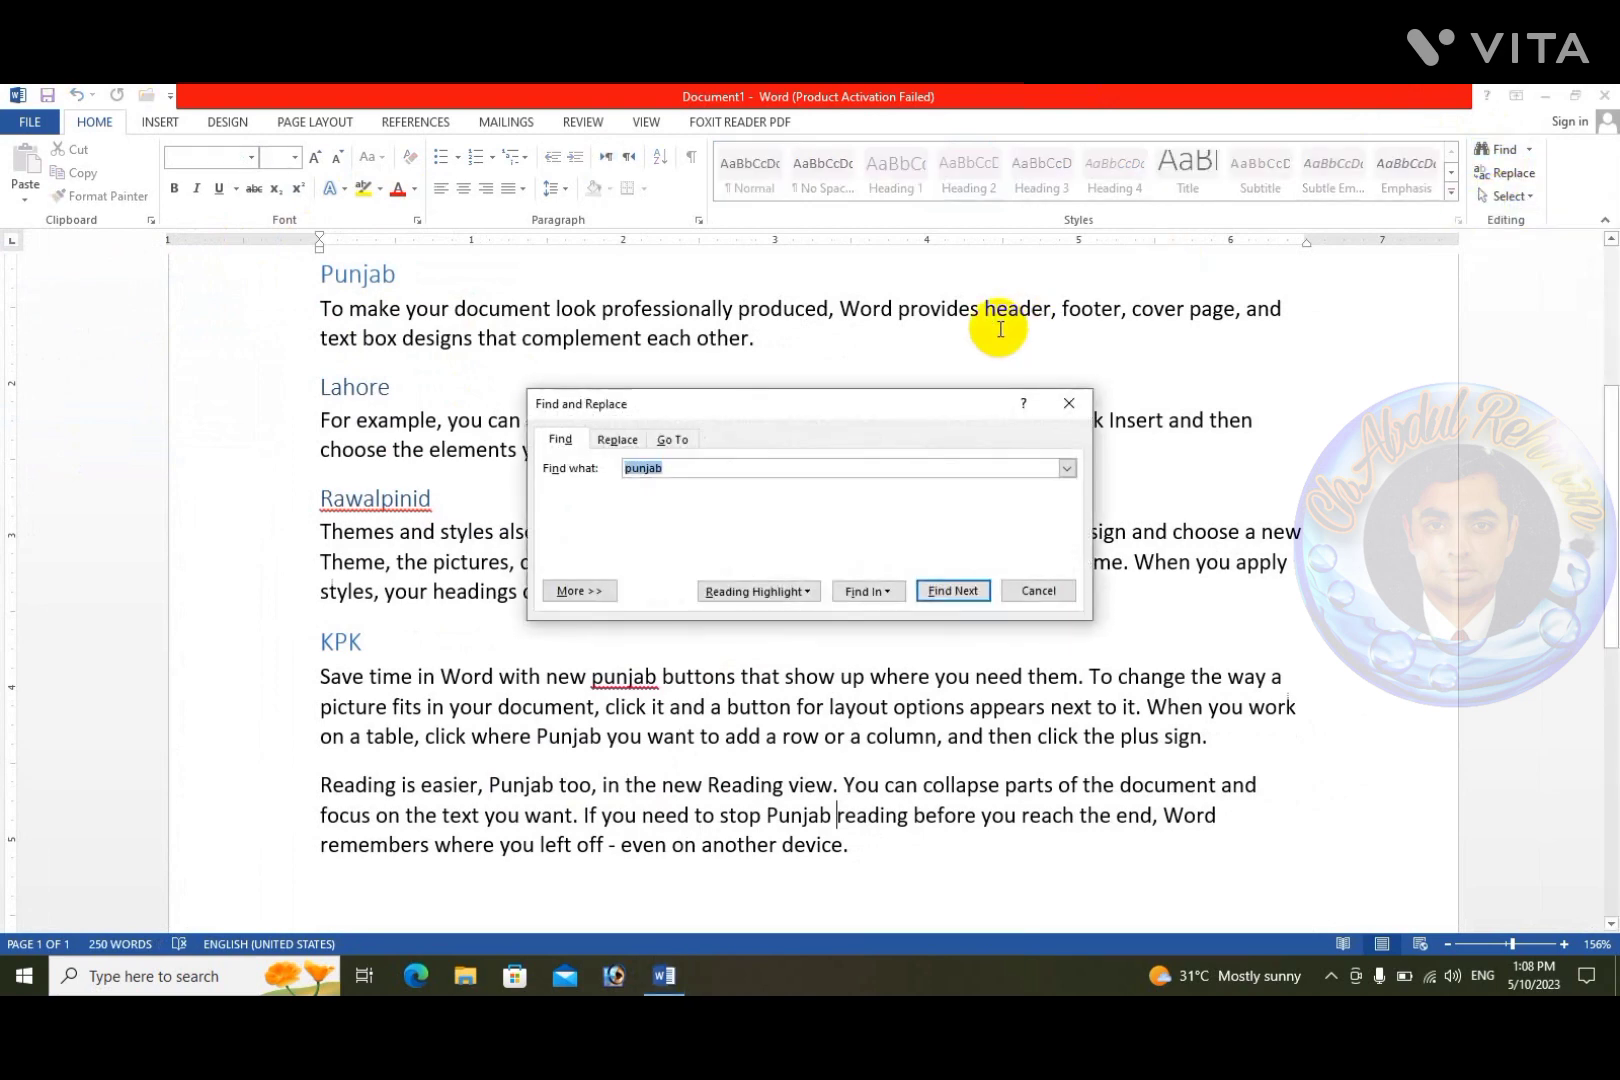
key("BackSpace")
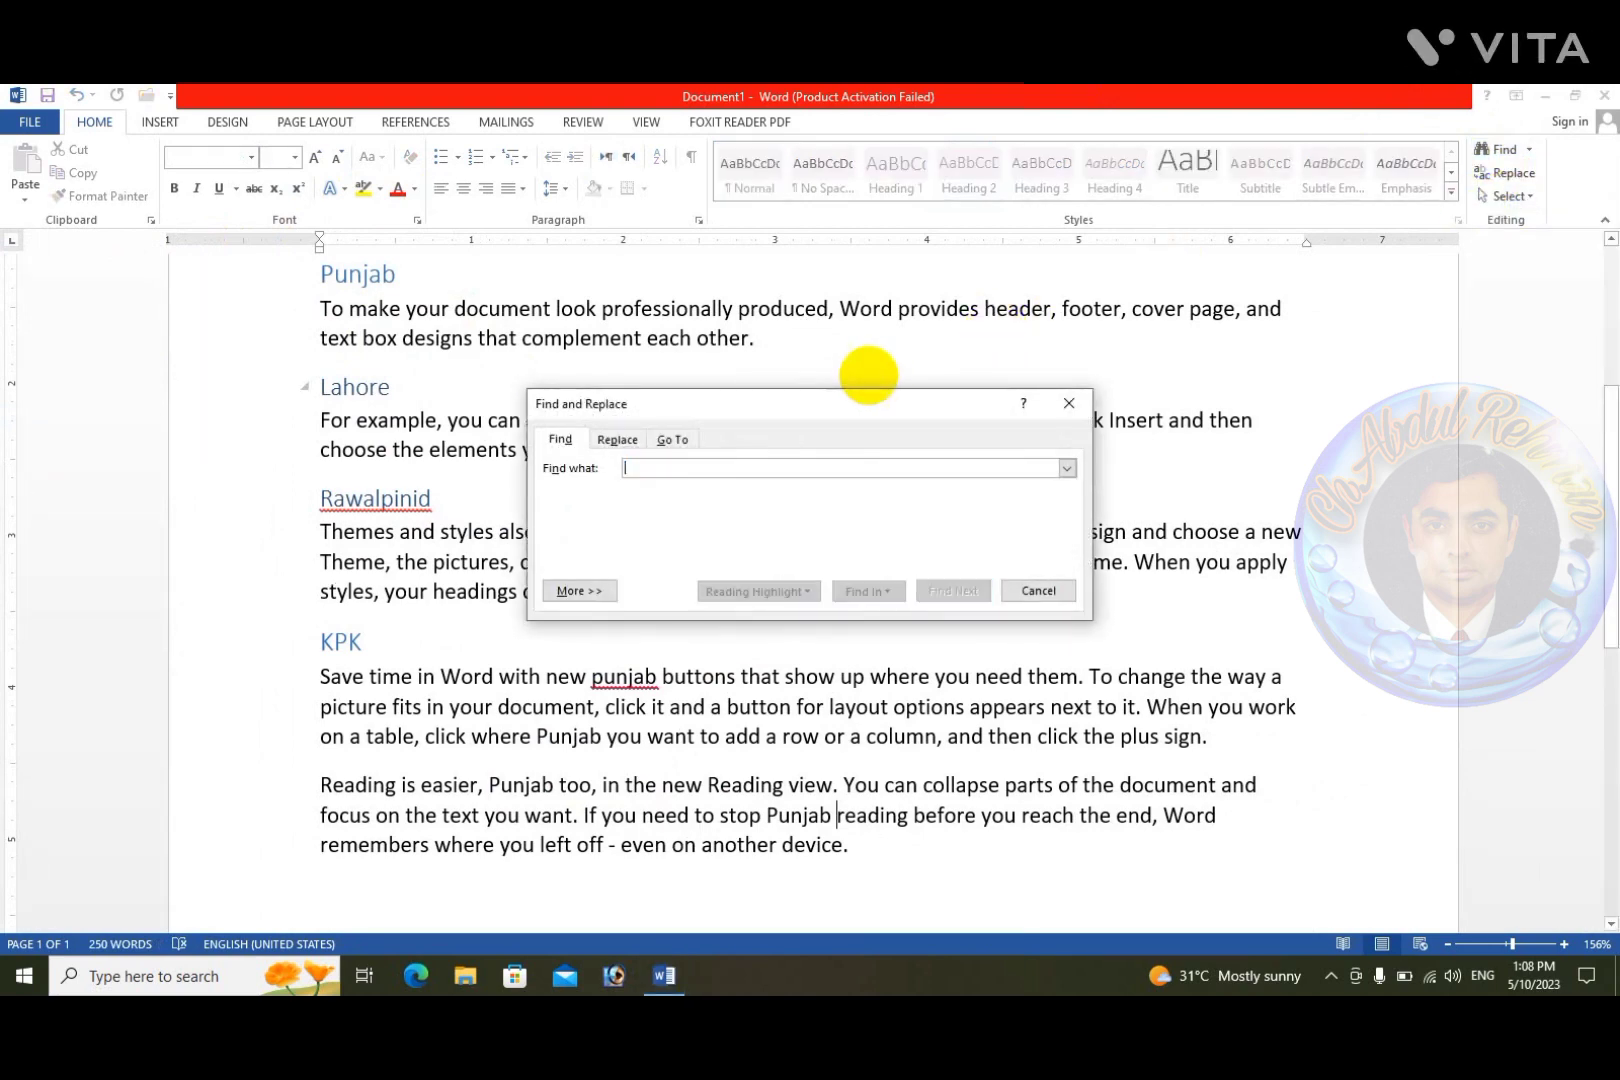
type("f")
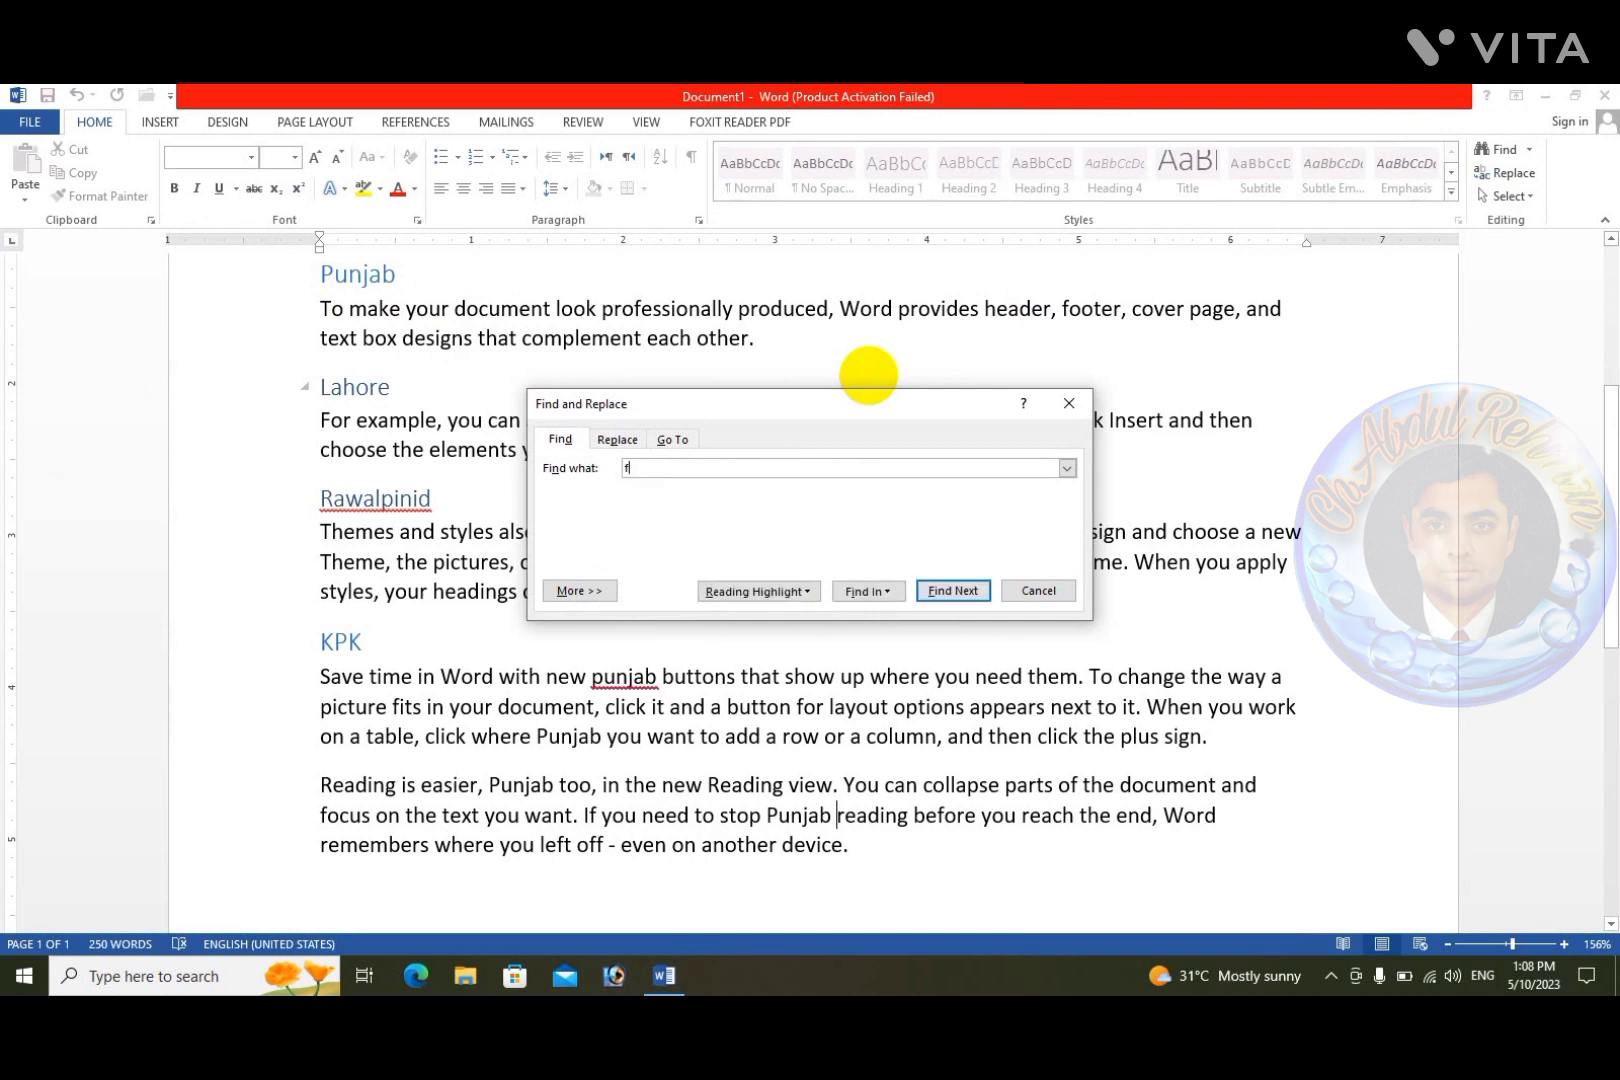
key("BackSpace")
type("punjab")
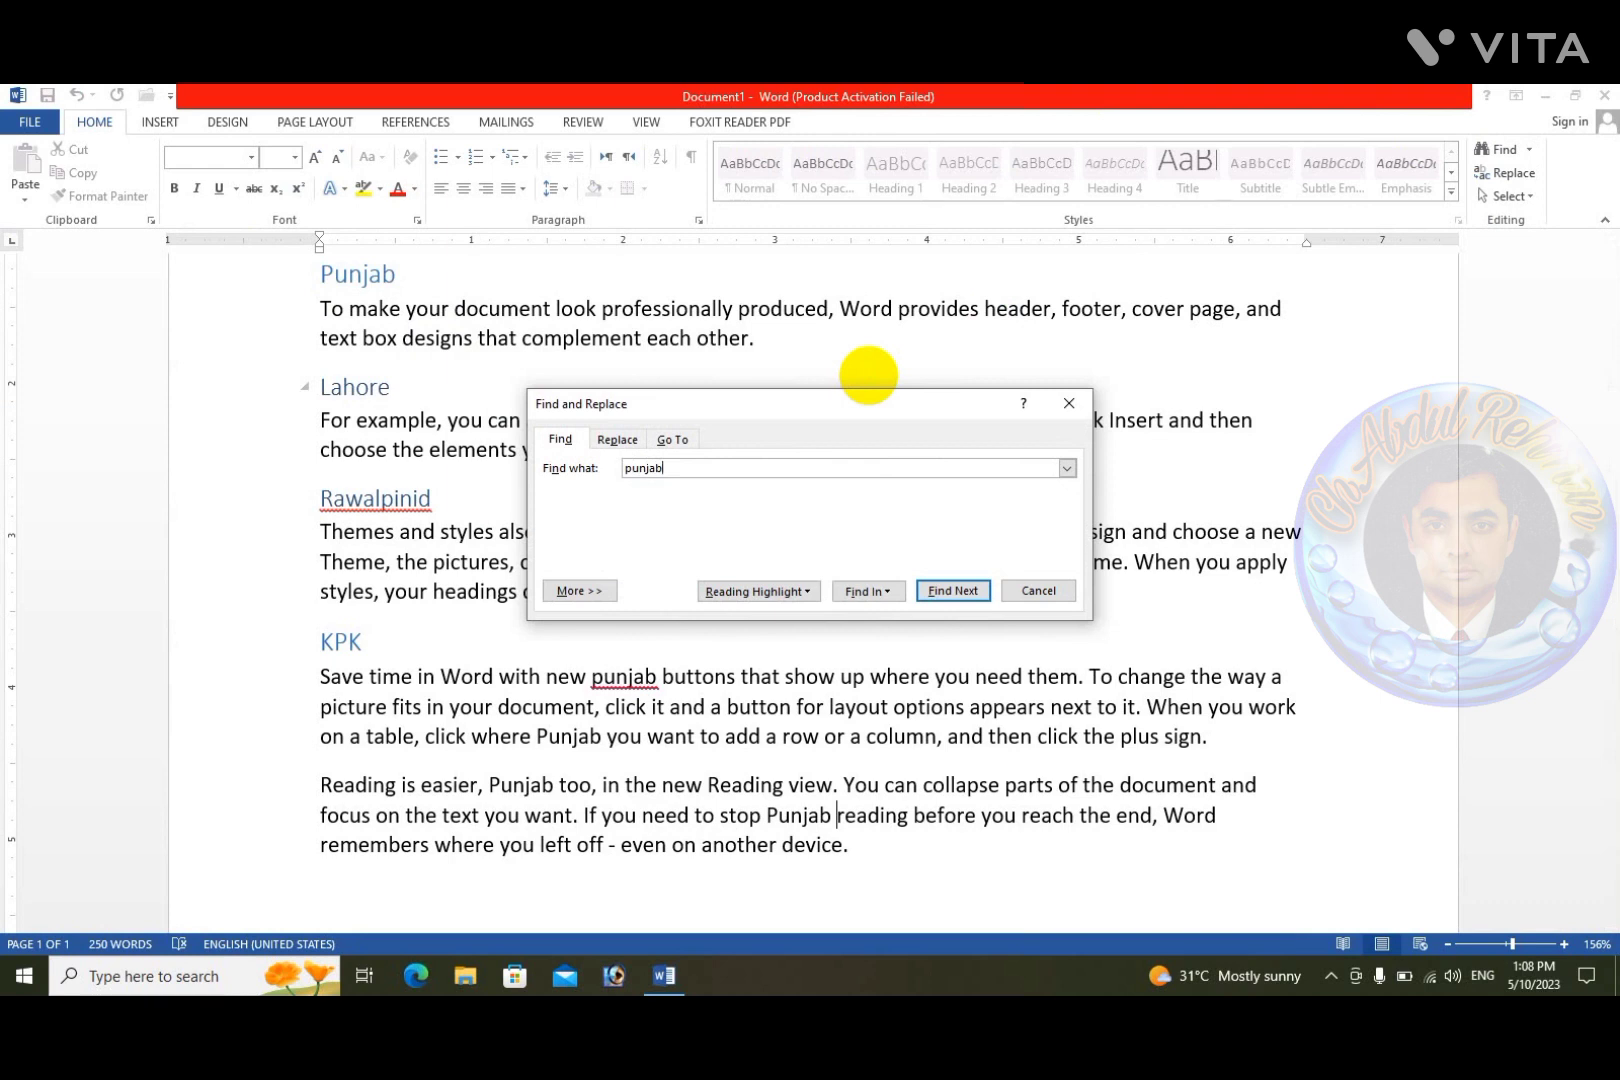
left_click(866, 592)
left_click(935, 592)
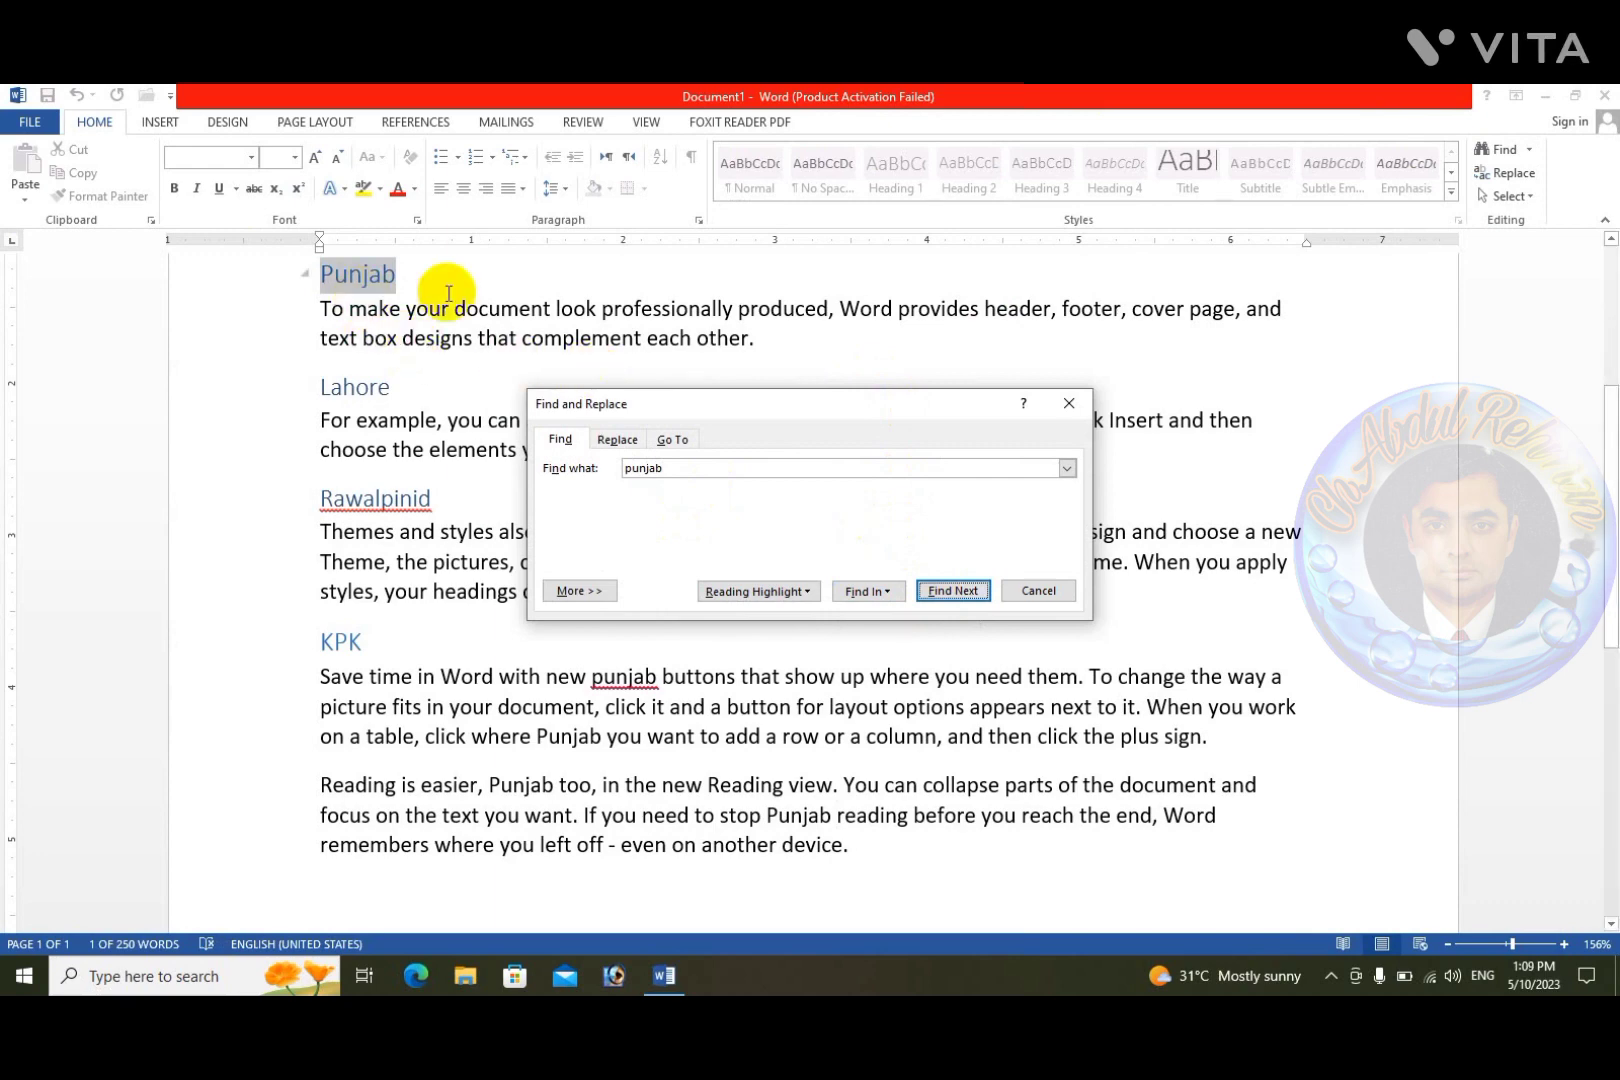
left_click_drag(690, 404, 1100, 204)
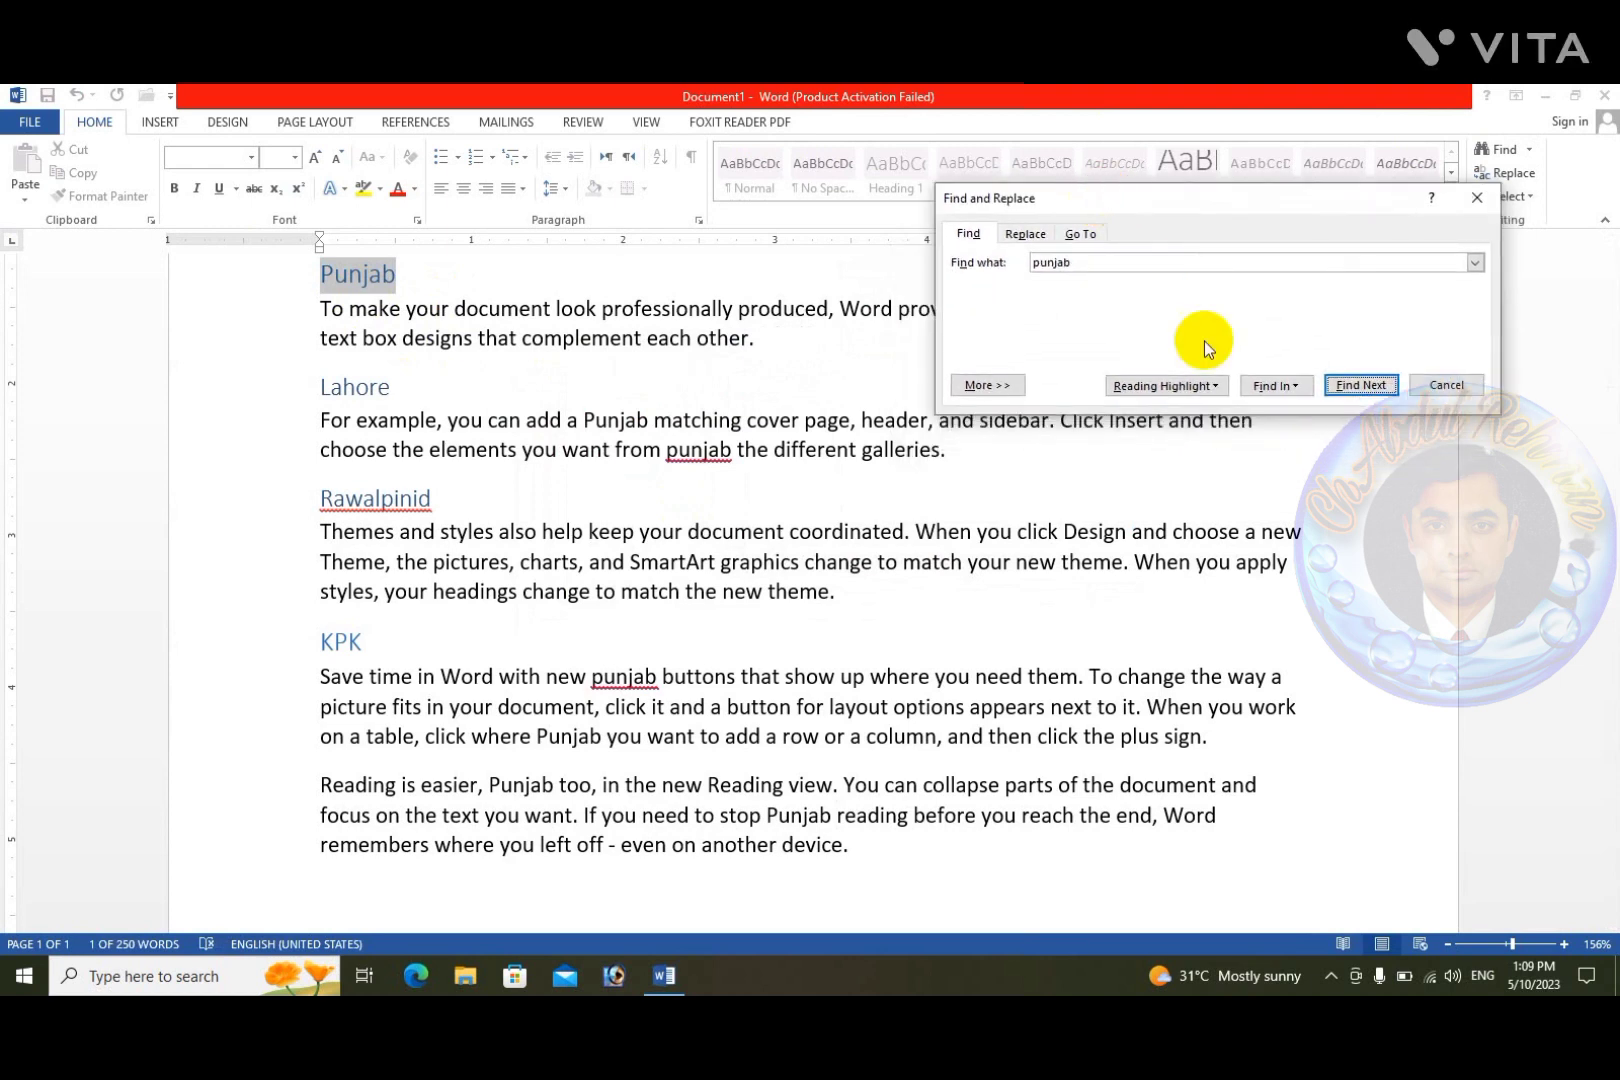
Step: Advance through five punjab matches, from the Lahore paragraph to the Reading paragraph
left_click(1380, 392)
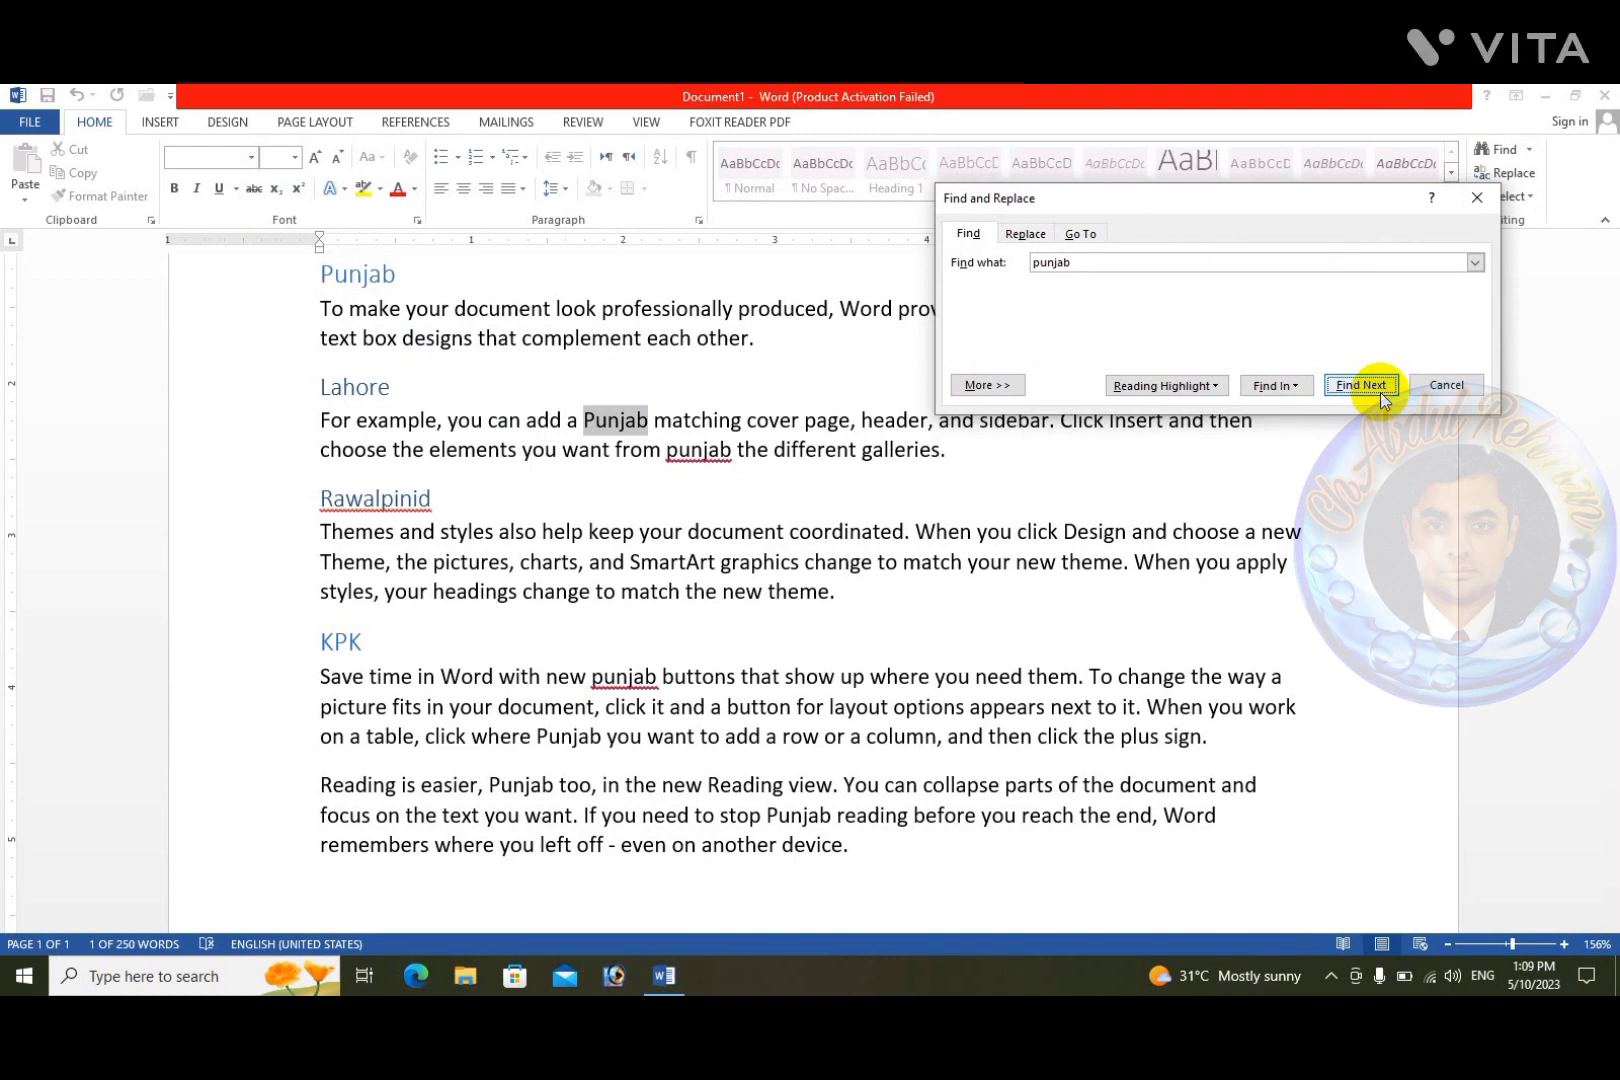
left_click(1380, 391)
left_click(1380, 391)
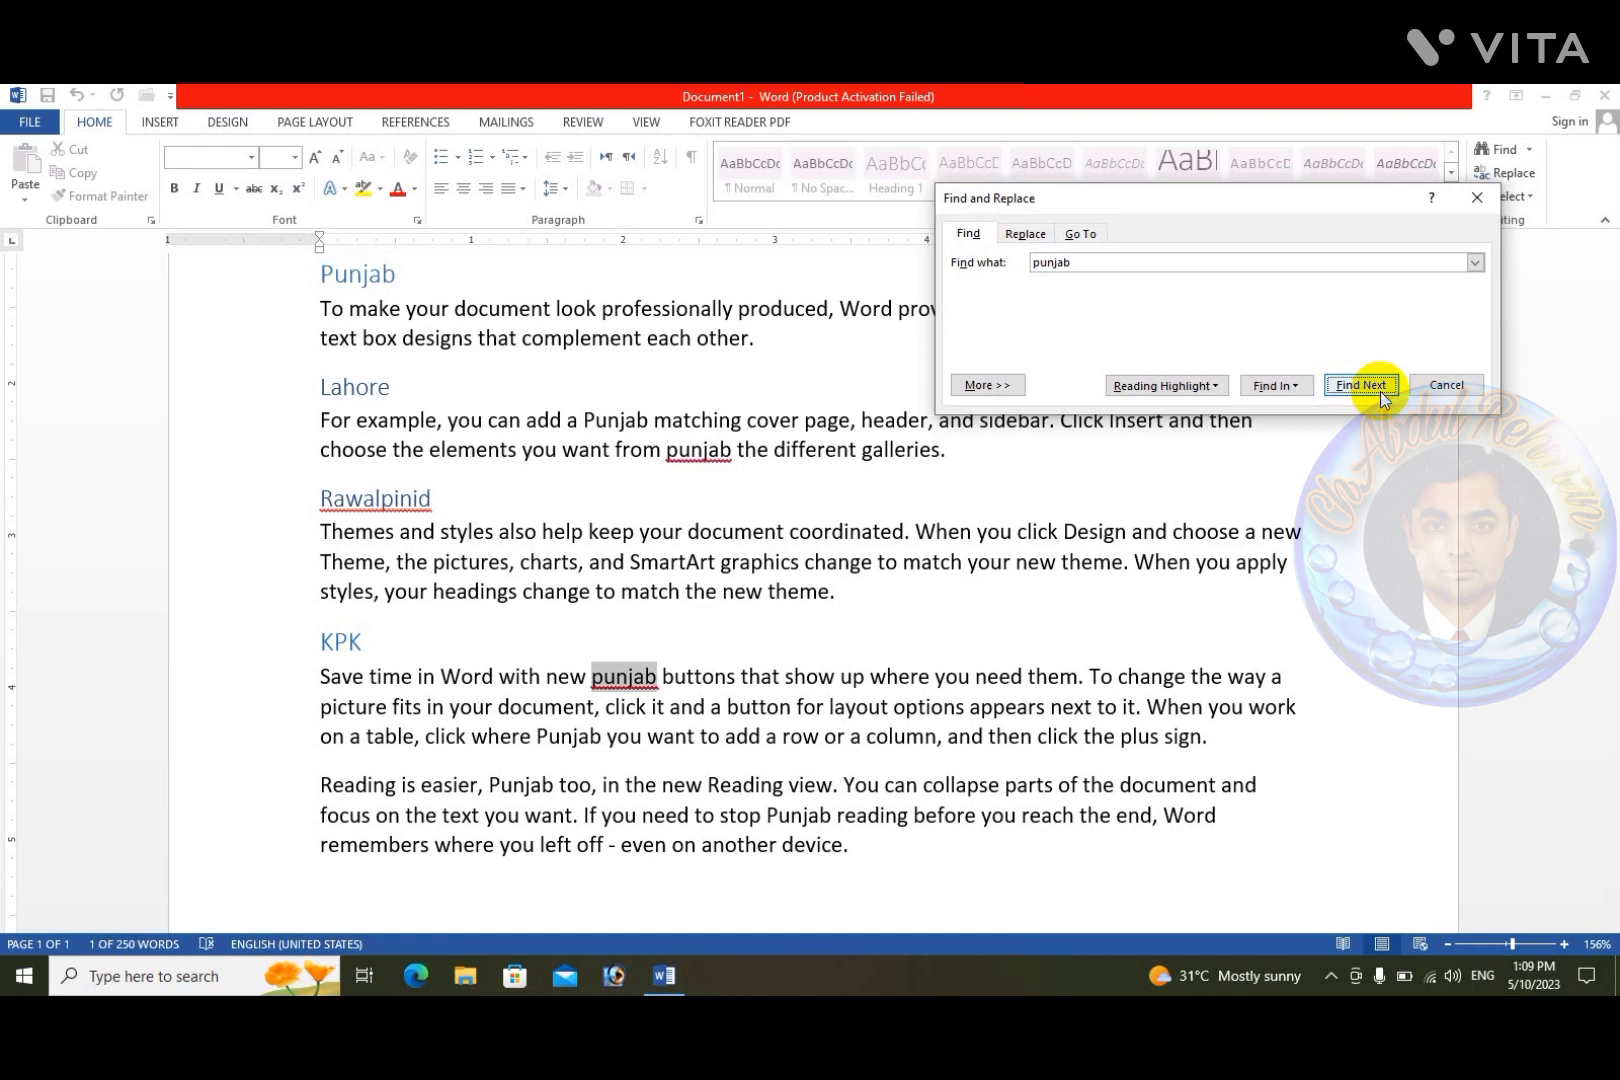
left_click(1380, 391)
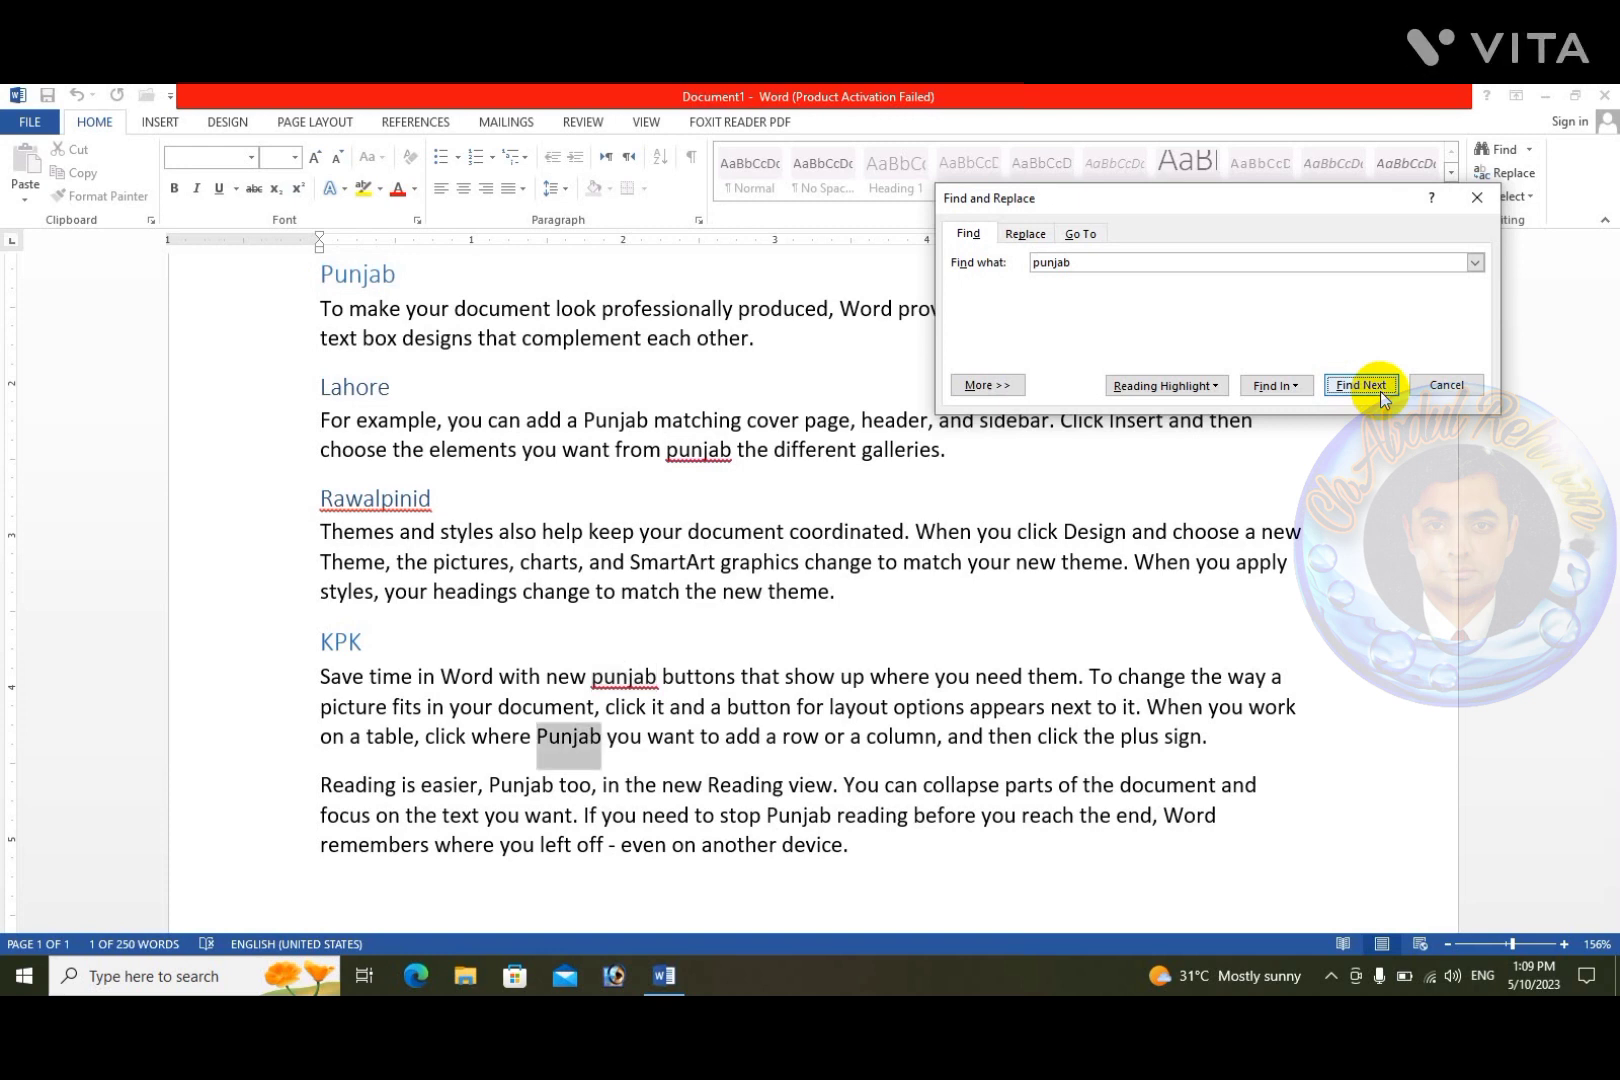
left_click(1380, 391)
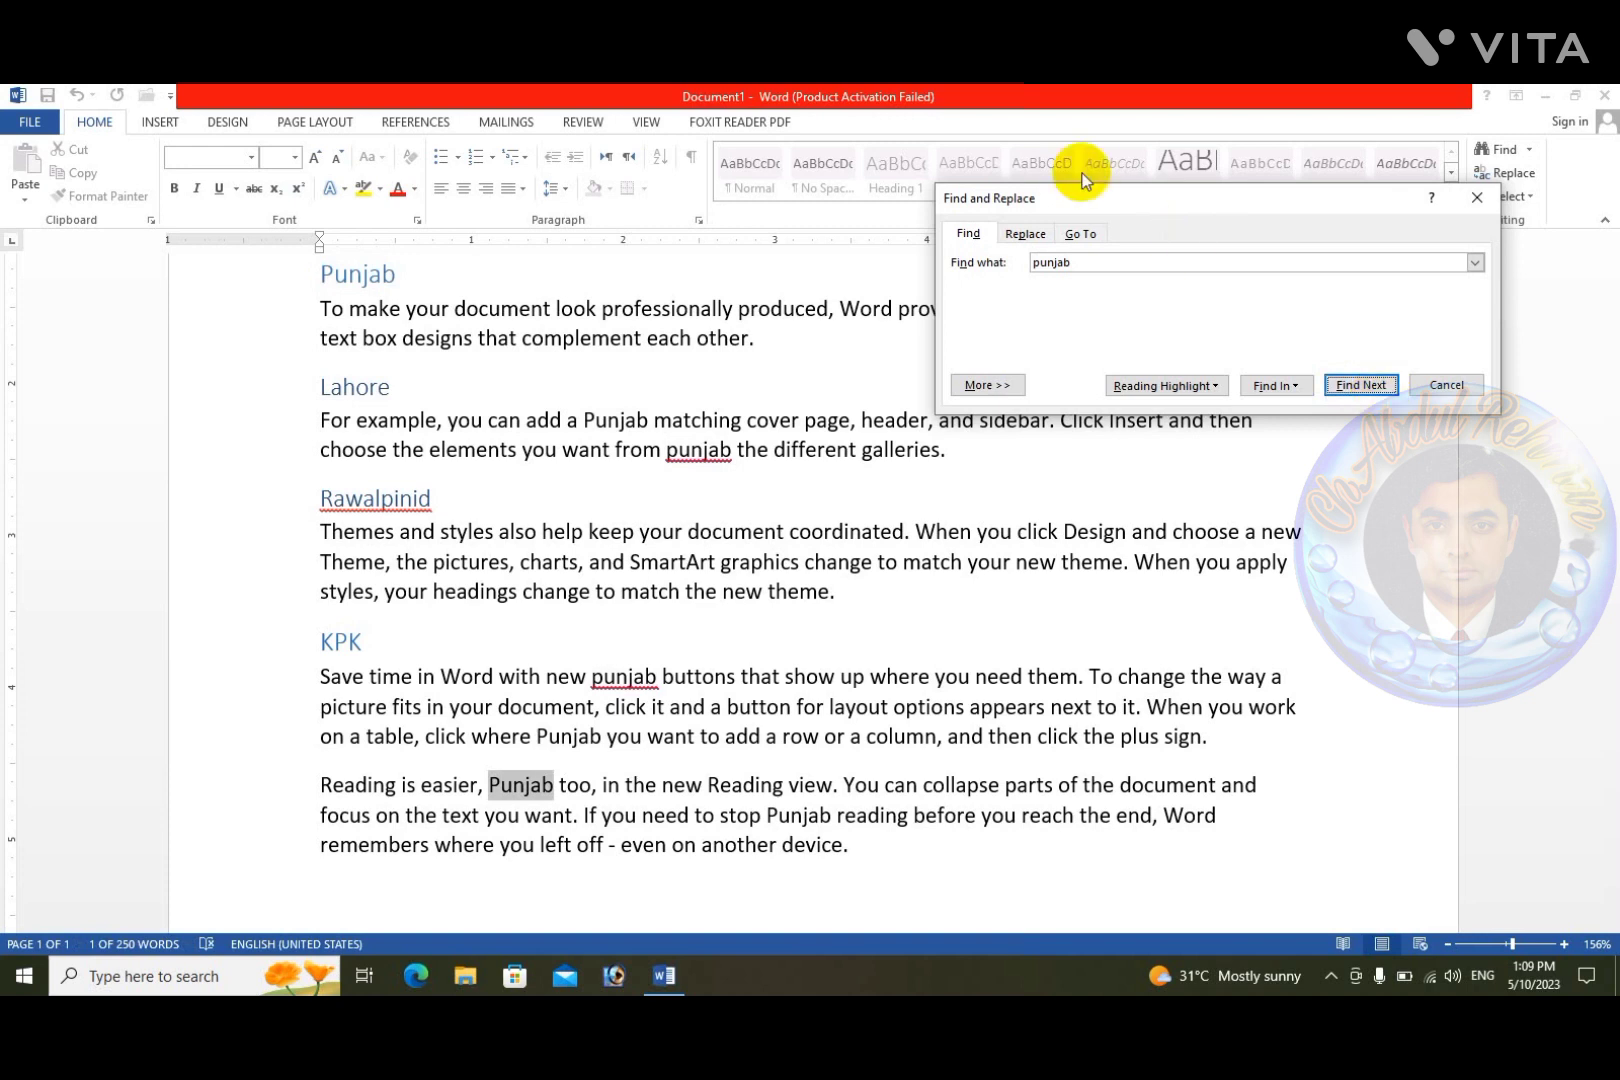
left_click(1165, 388)
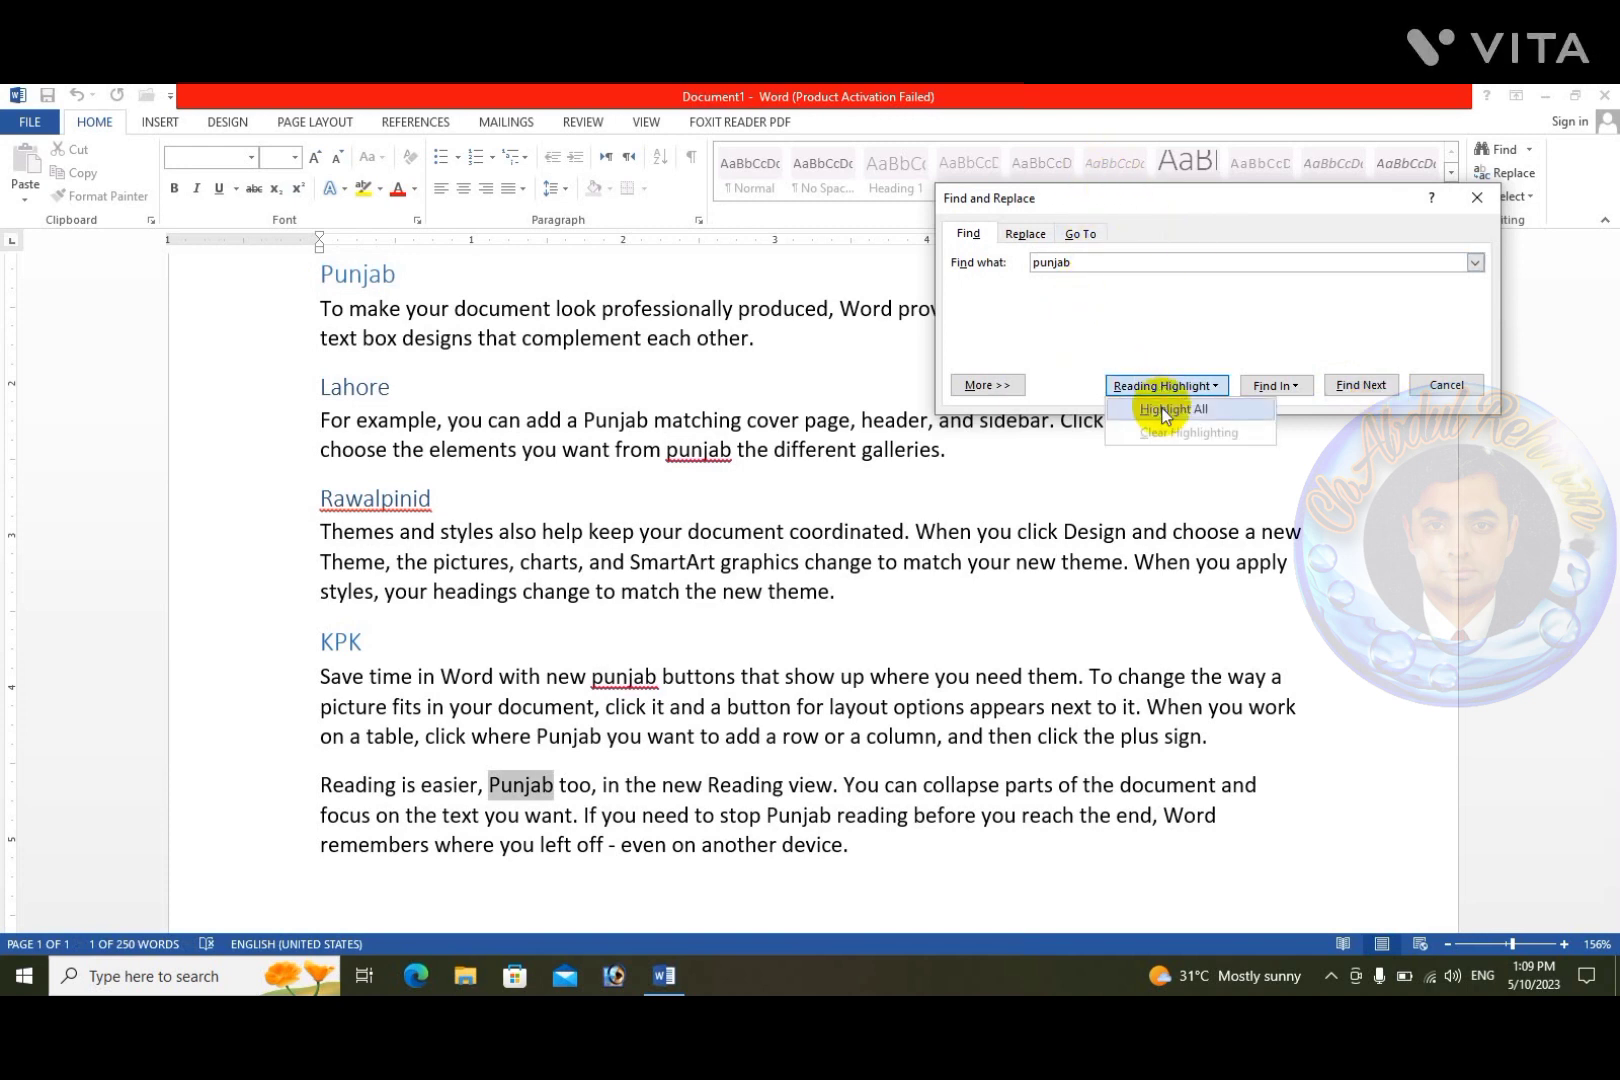
Step: Highlight every punjab match in yellow and wrap the search back to the beginning
left_click(1164, 410)
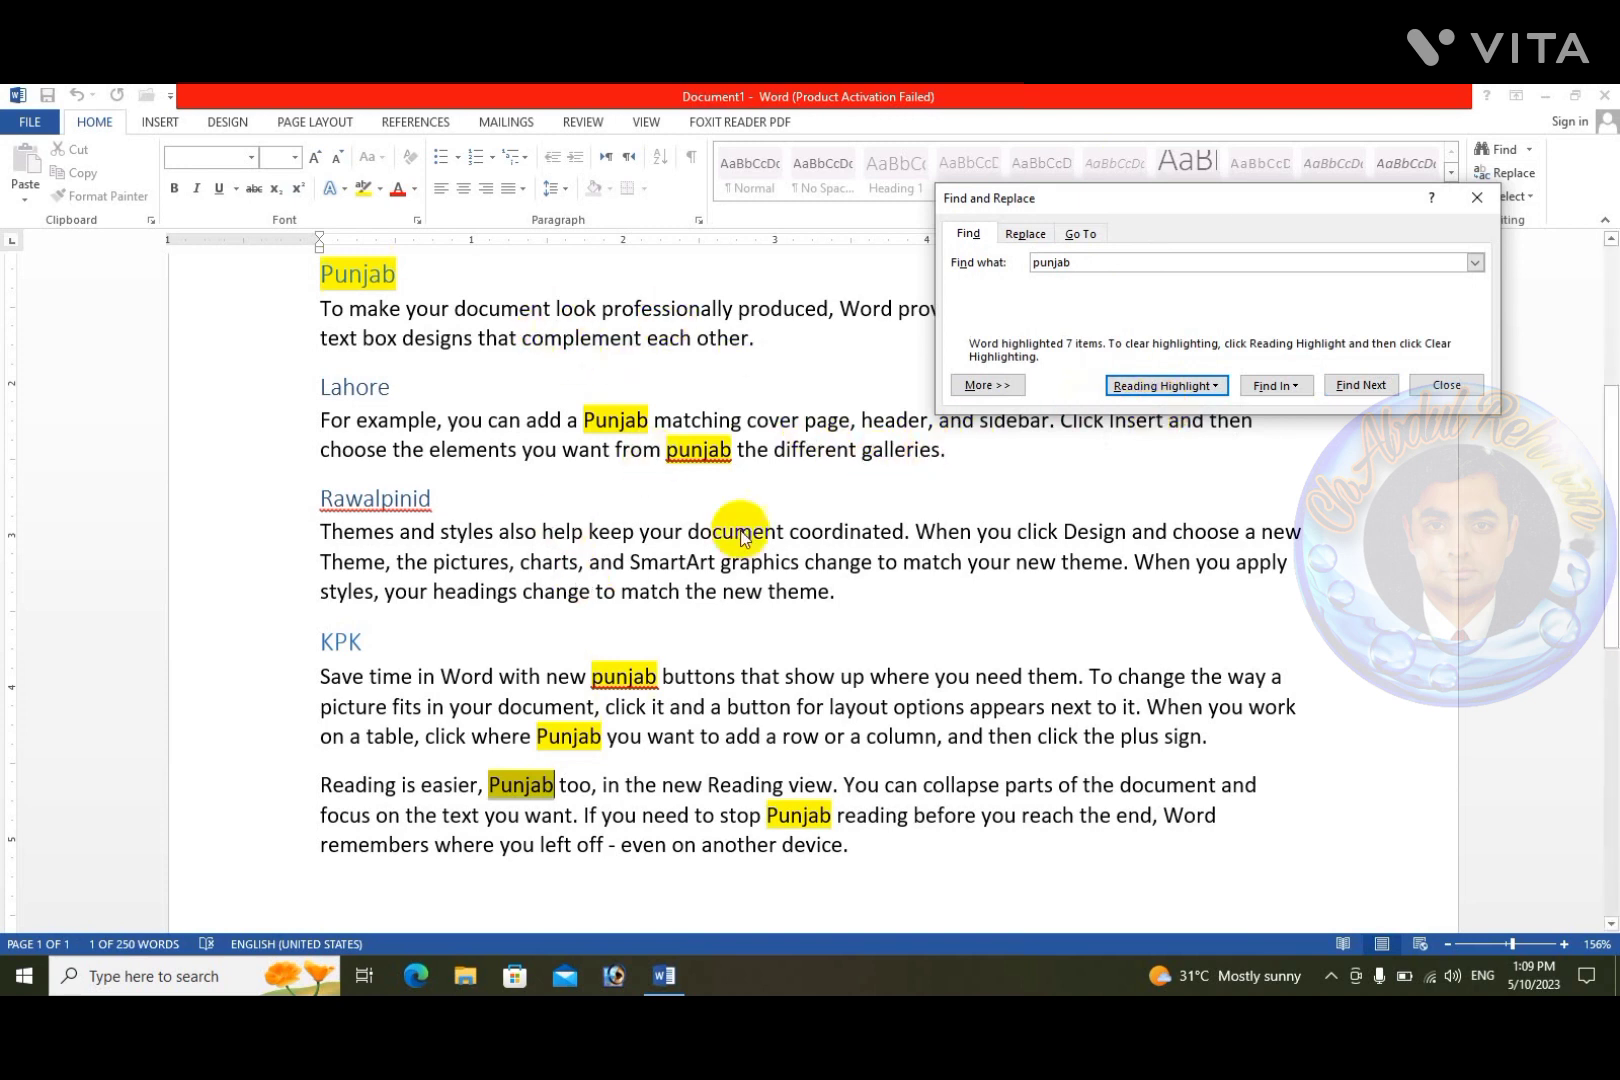
left_click(1376, 390)
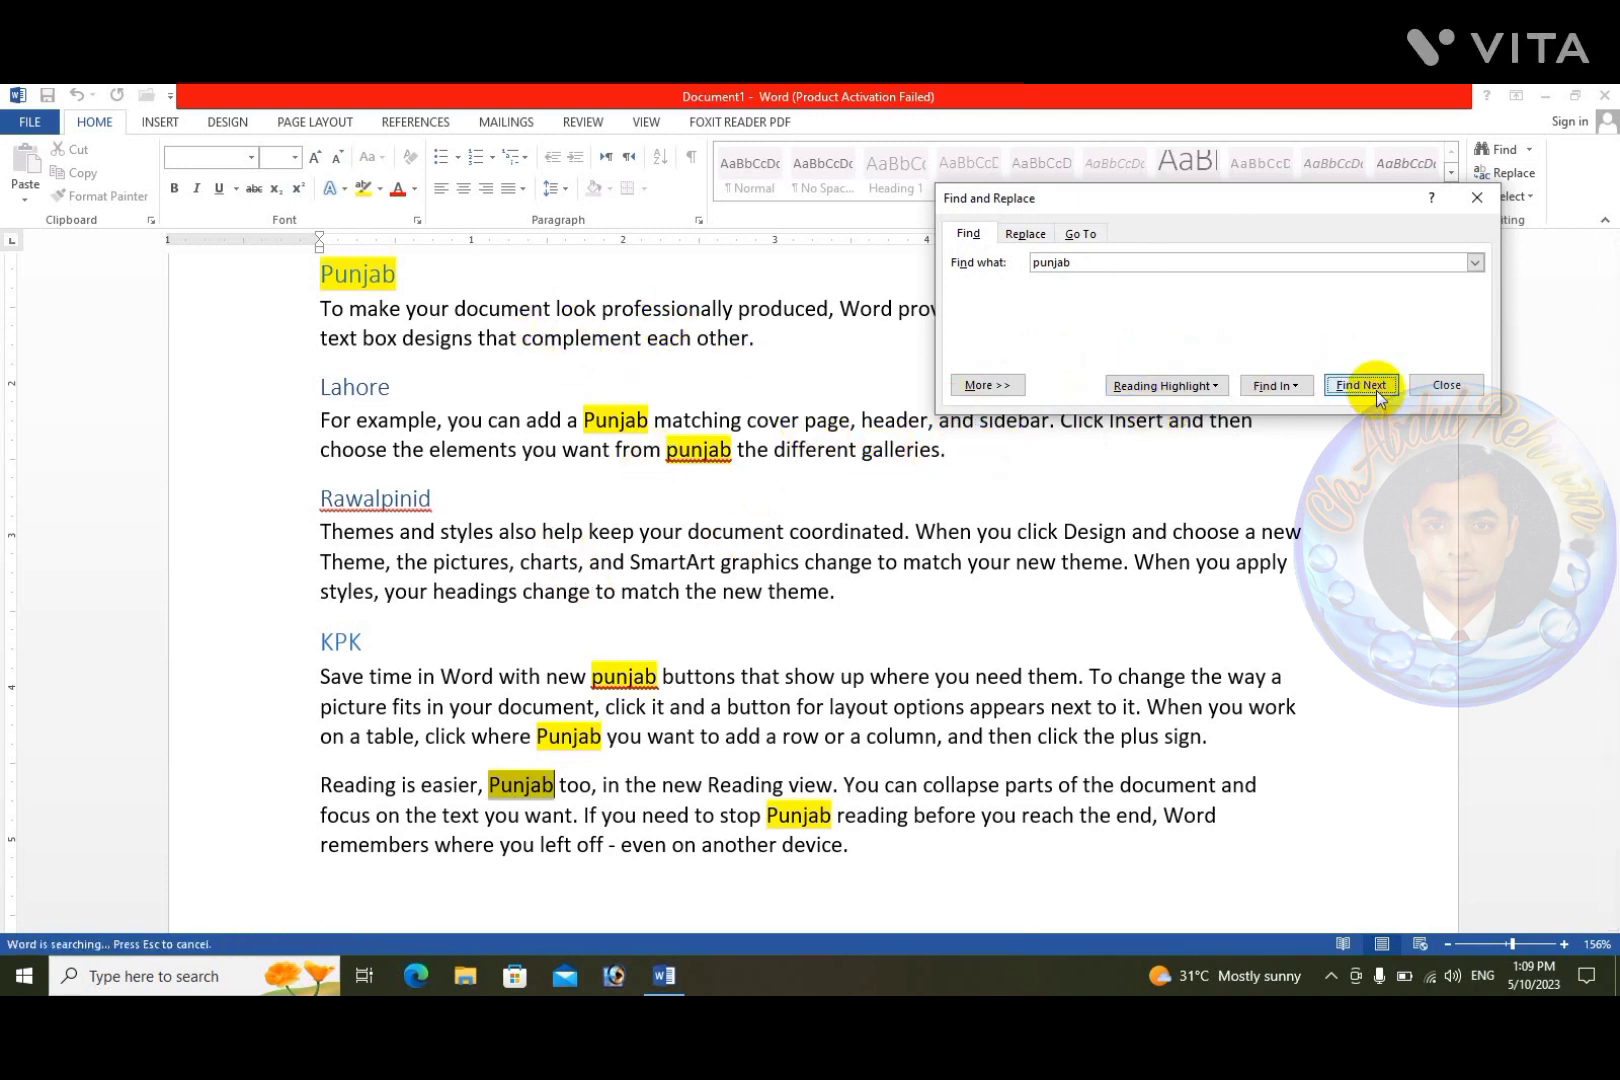
left_click(1376, 390)
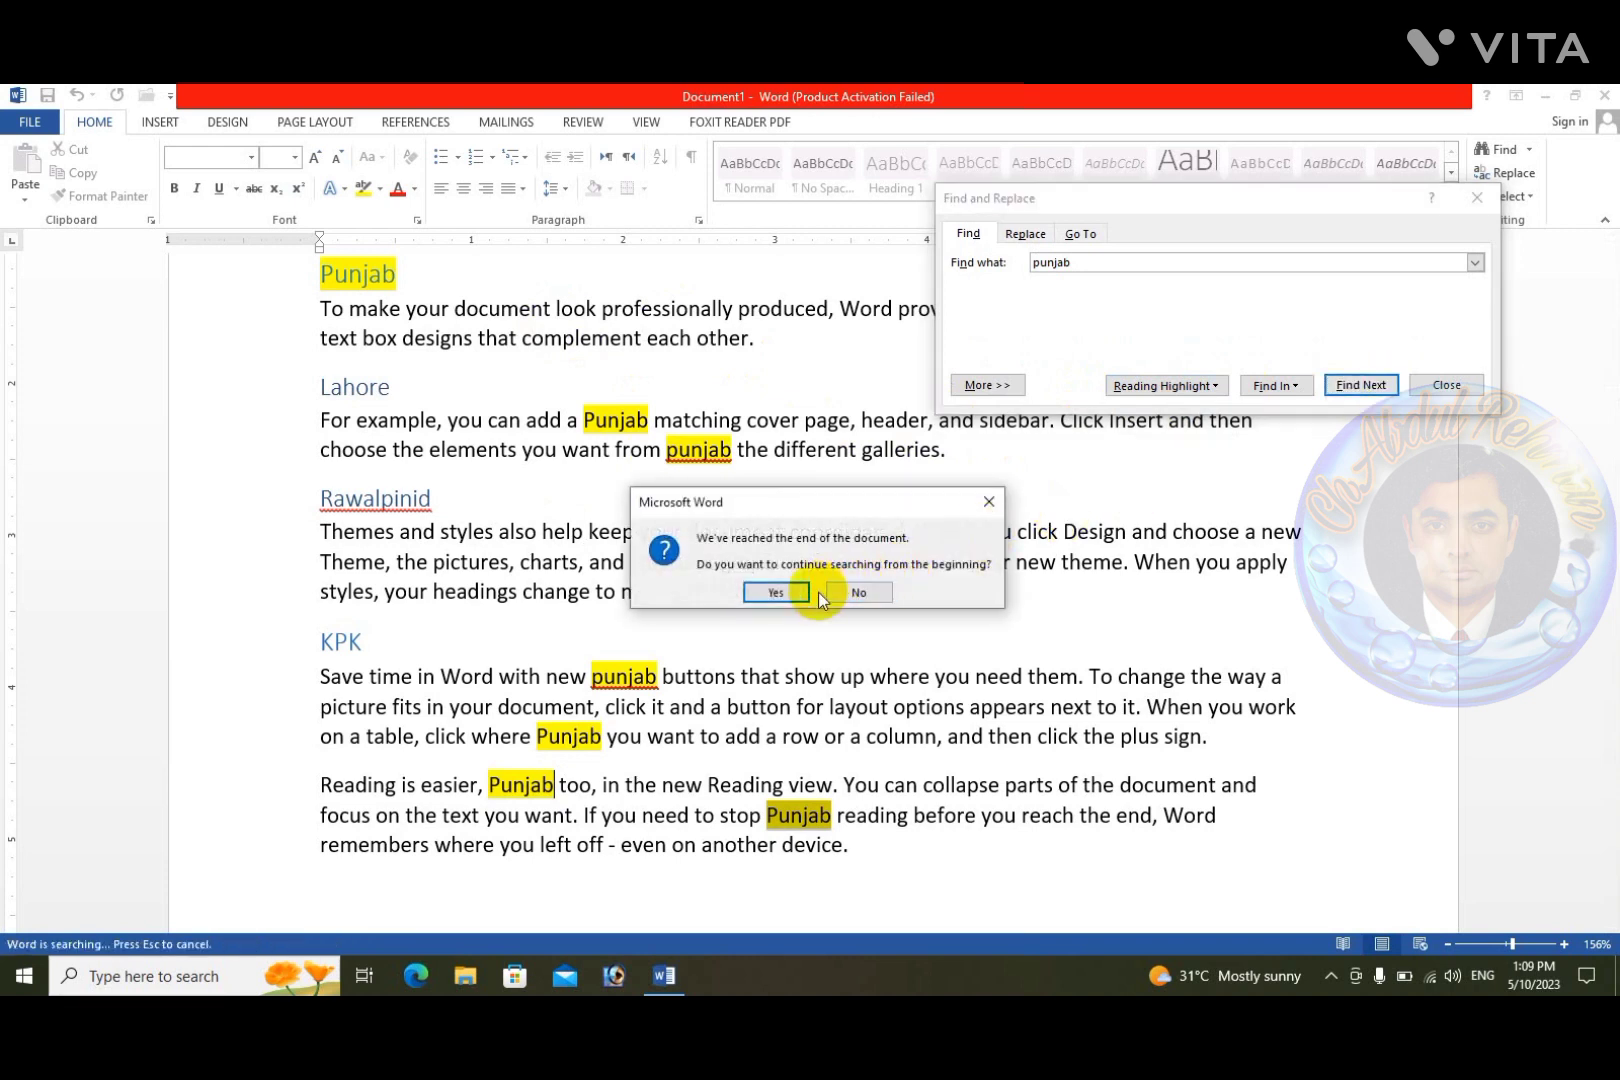
left_click(776, 592)
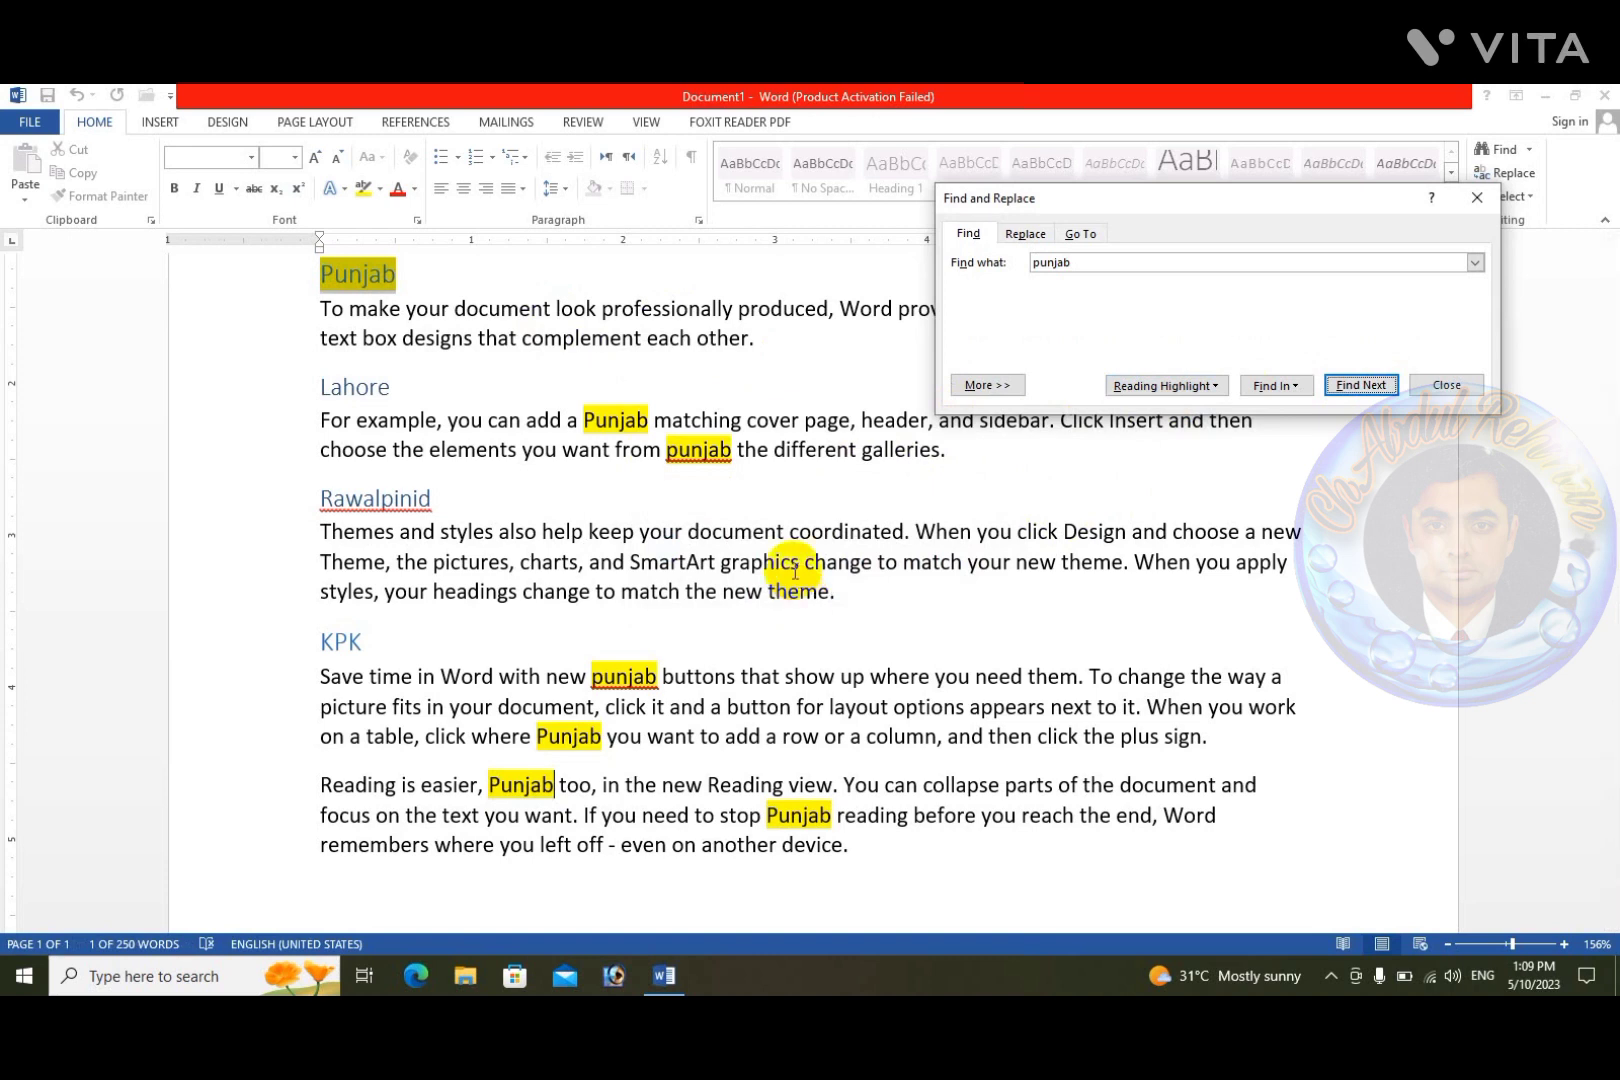
Step: On the Replace tab, enter Sindh as the replacement for punjab
left_click(1018, 235)
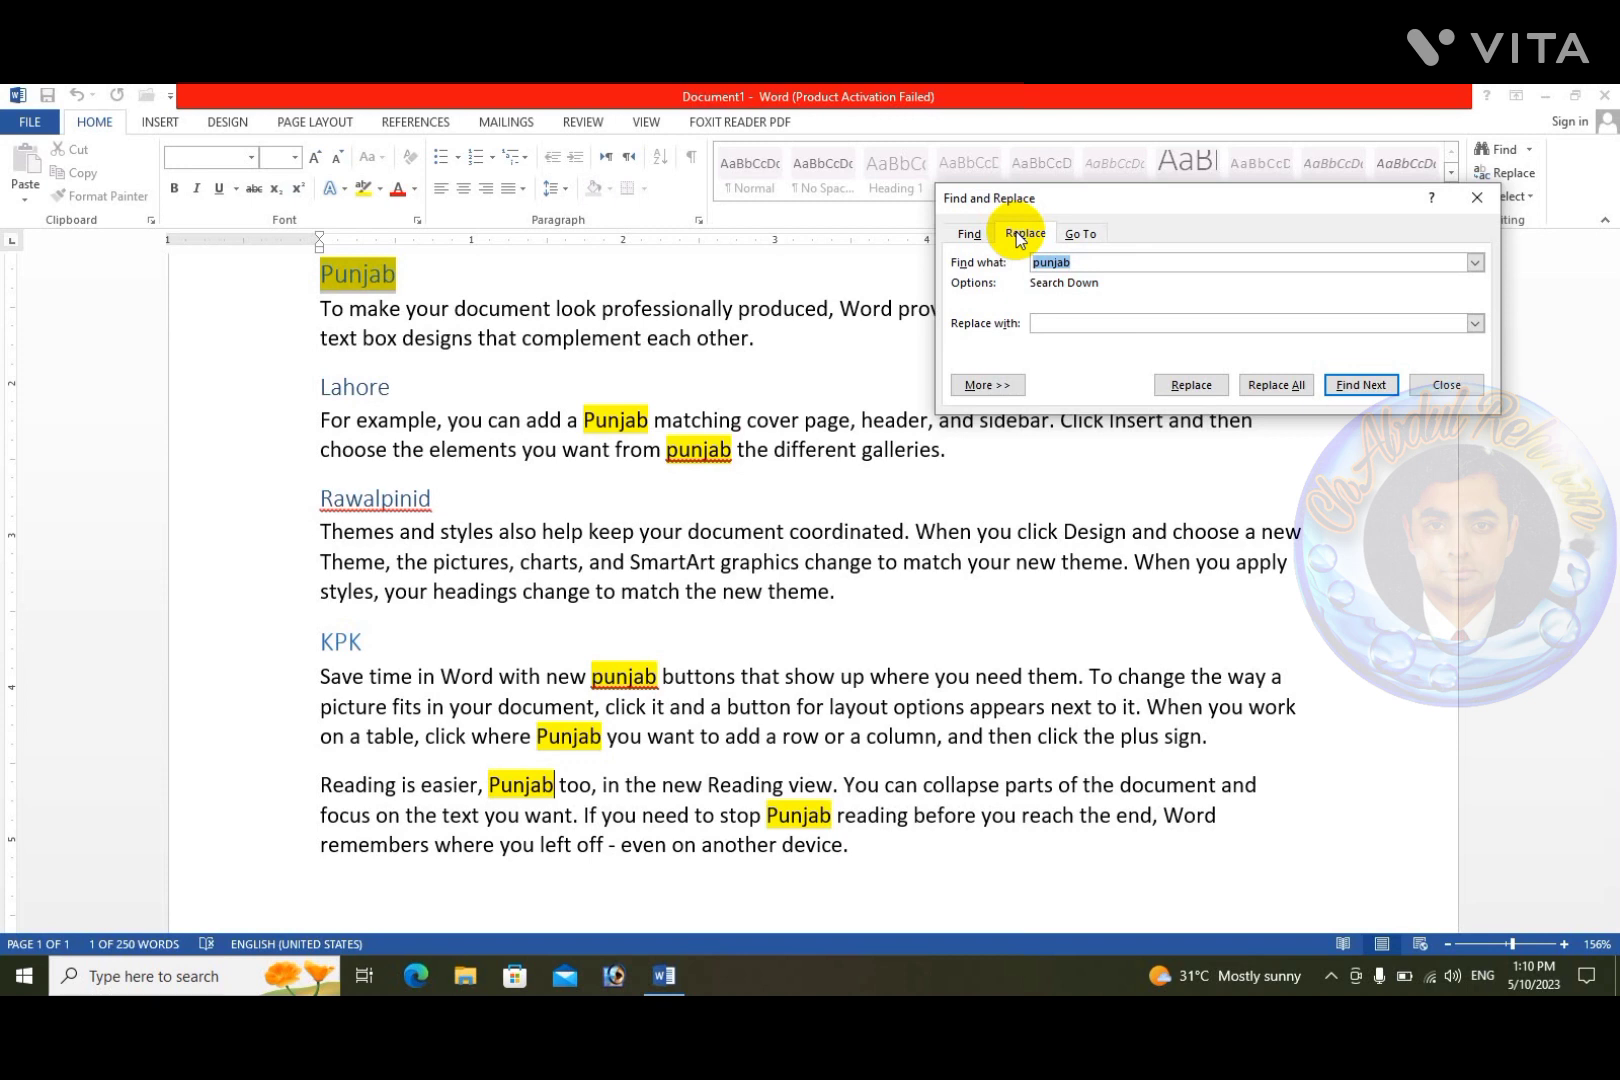
left_click(1079, 328)
type("S")
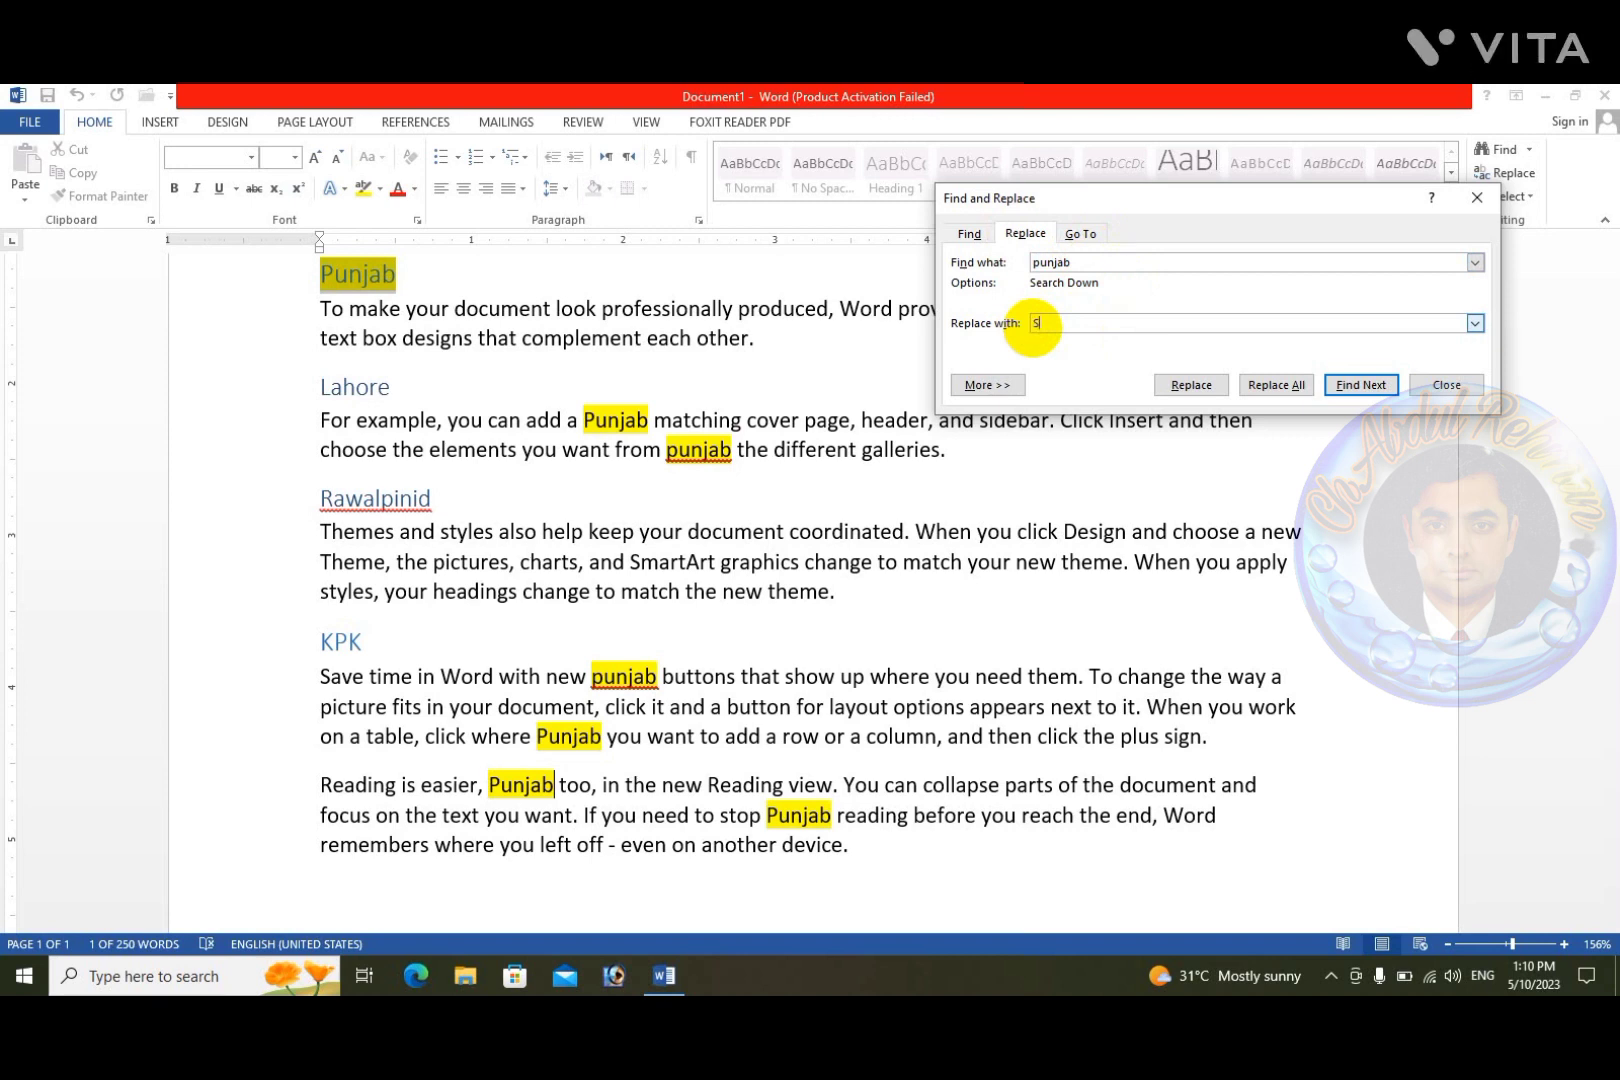
type("indh")
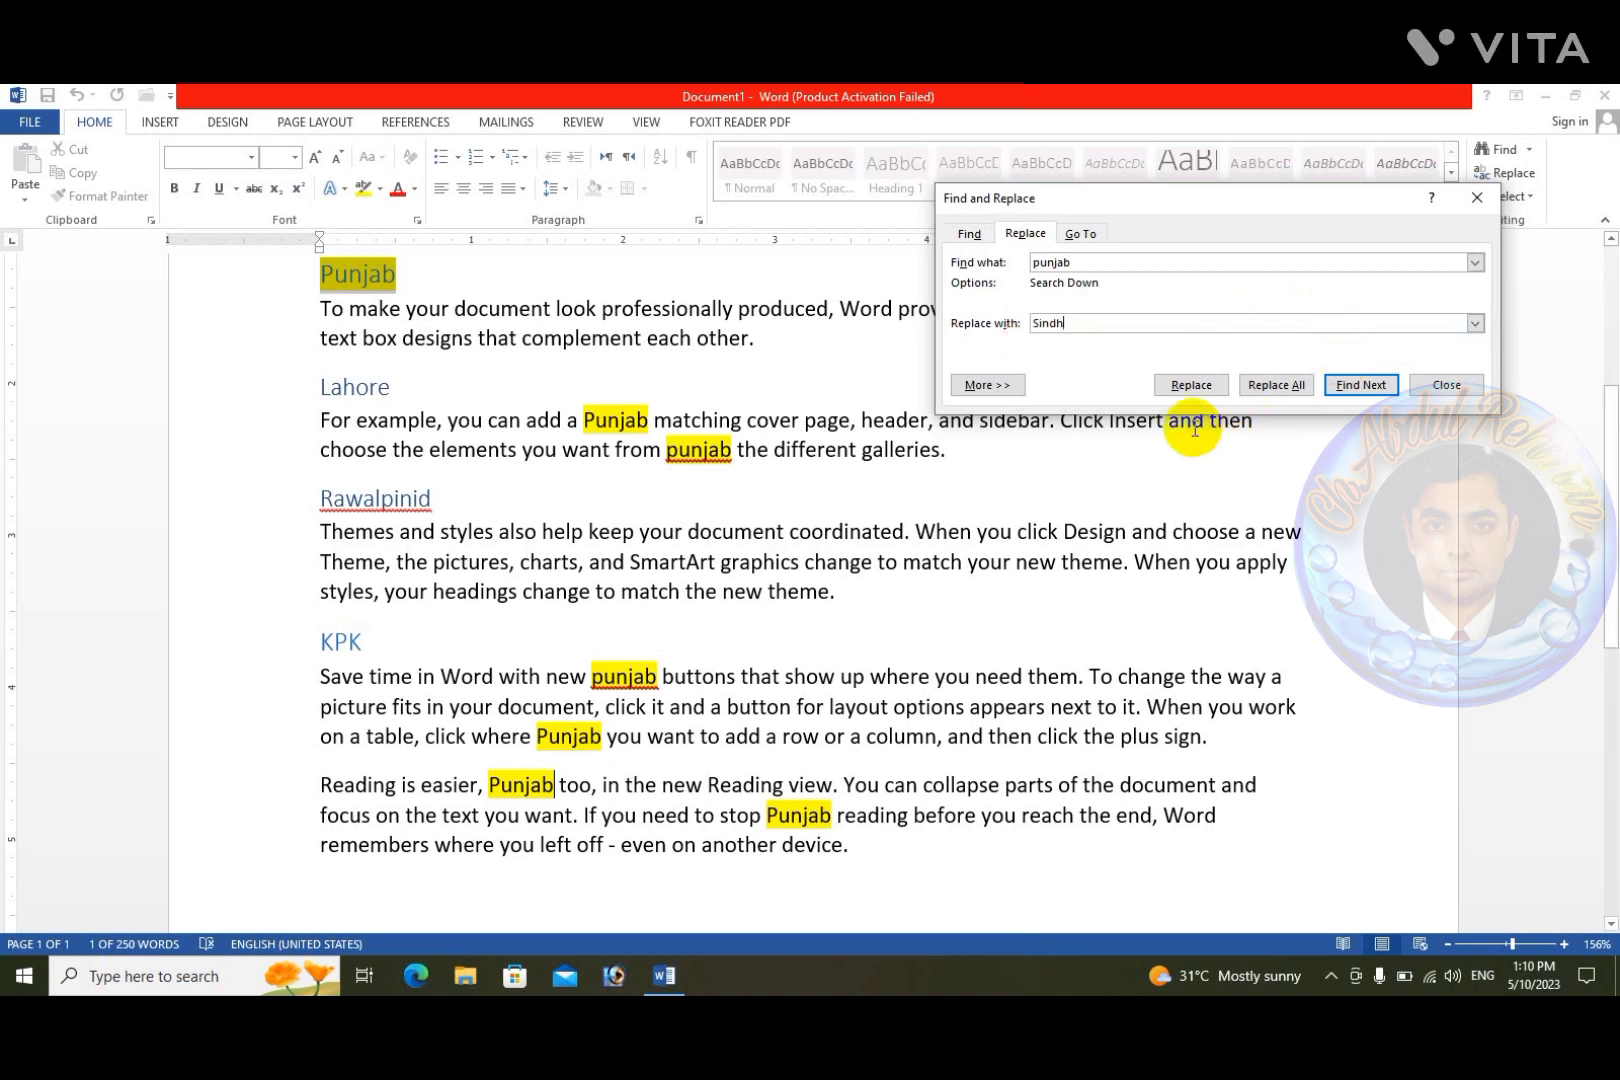
Step: Replace the Punjab heading with Sindh, skip one match, then replace the Lahore paragraph's punjab
left_click(1199, 382)
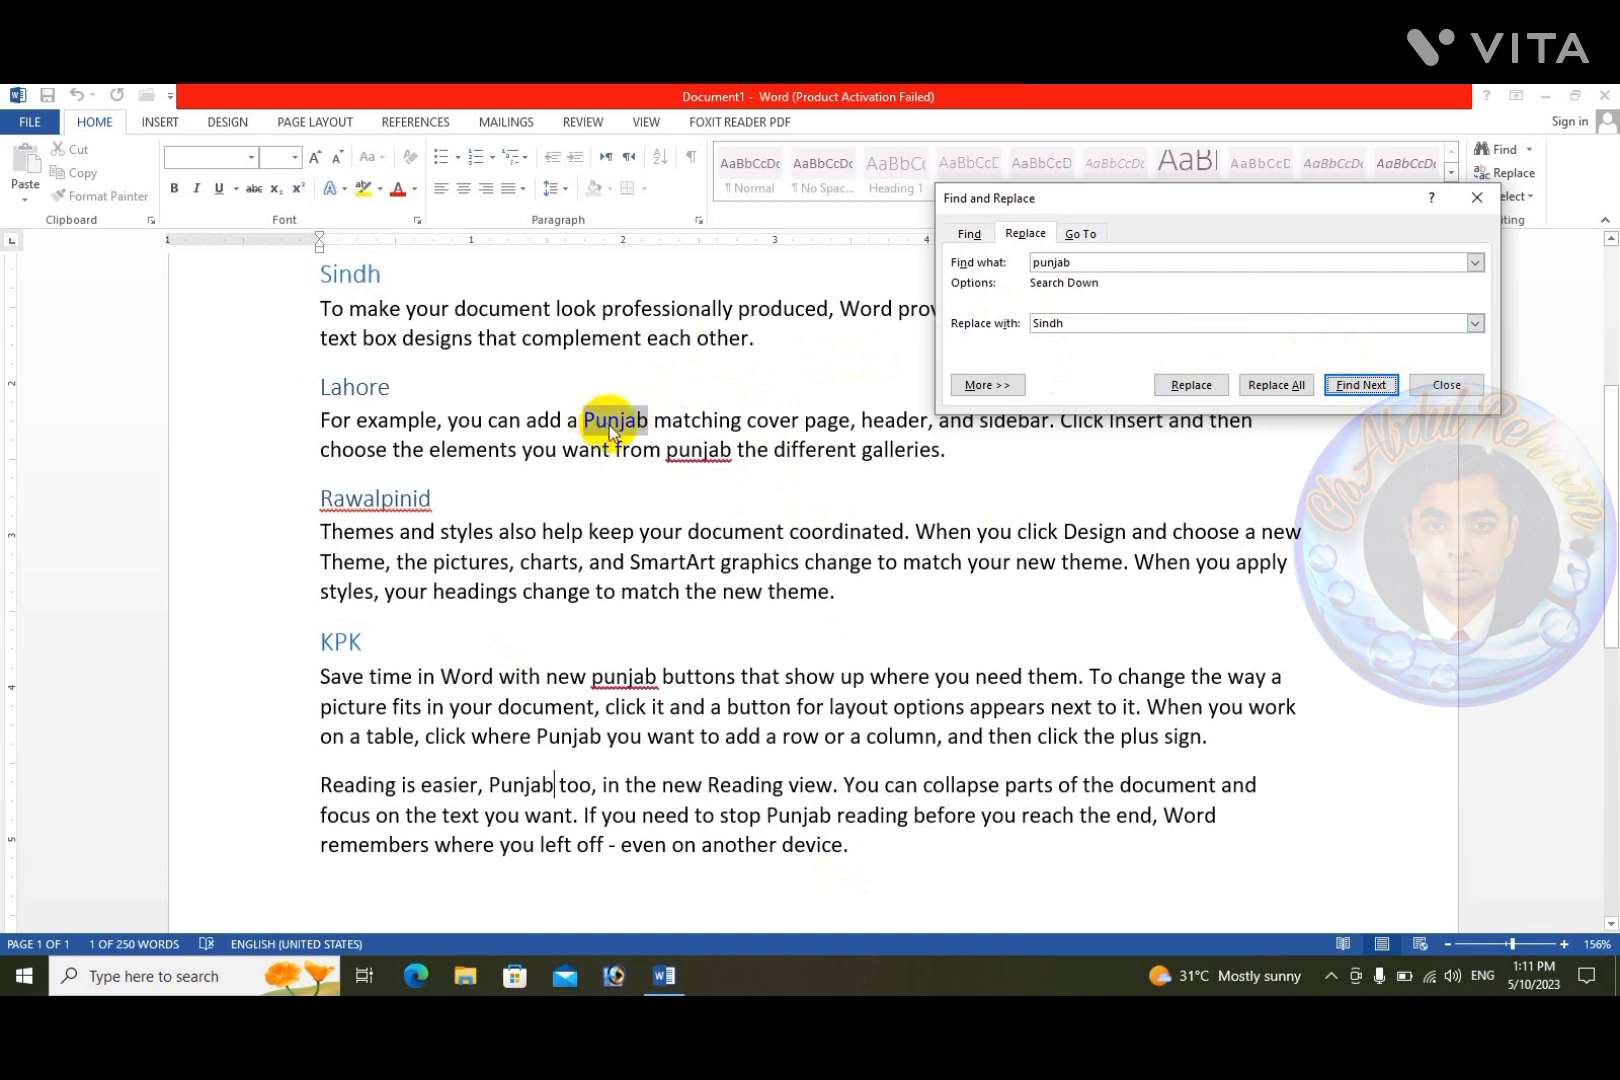
left_click(1349, 388)
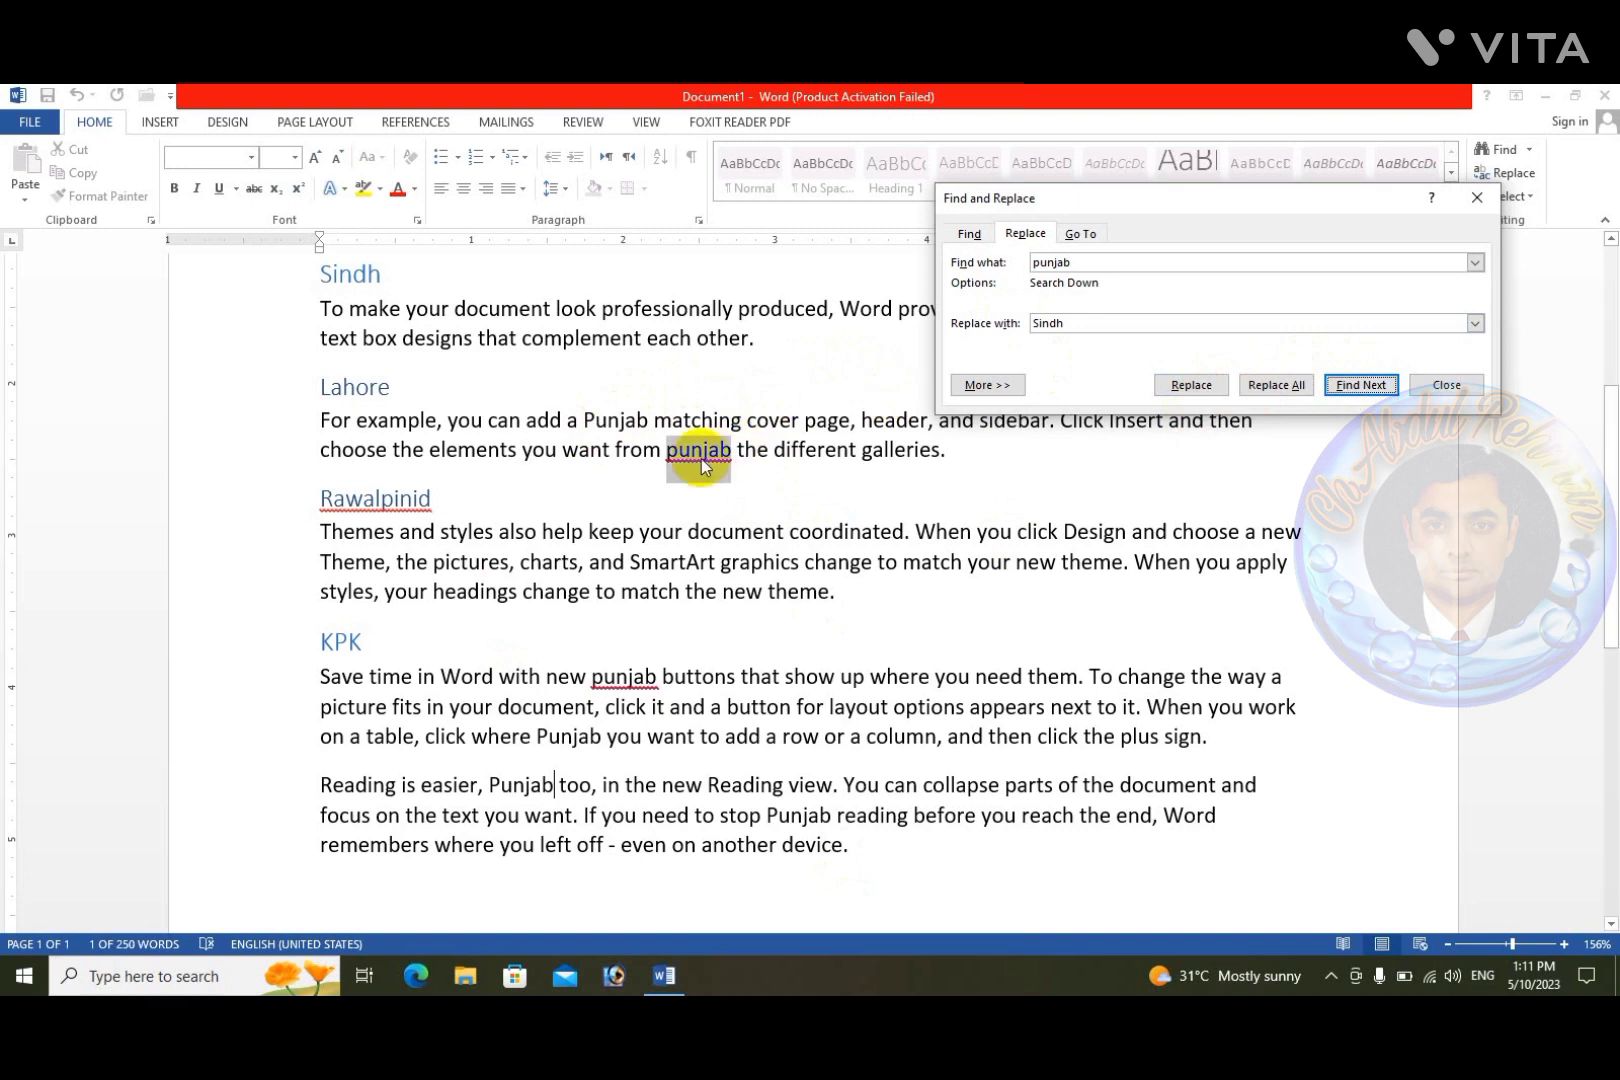
left_click(1186, 388)
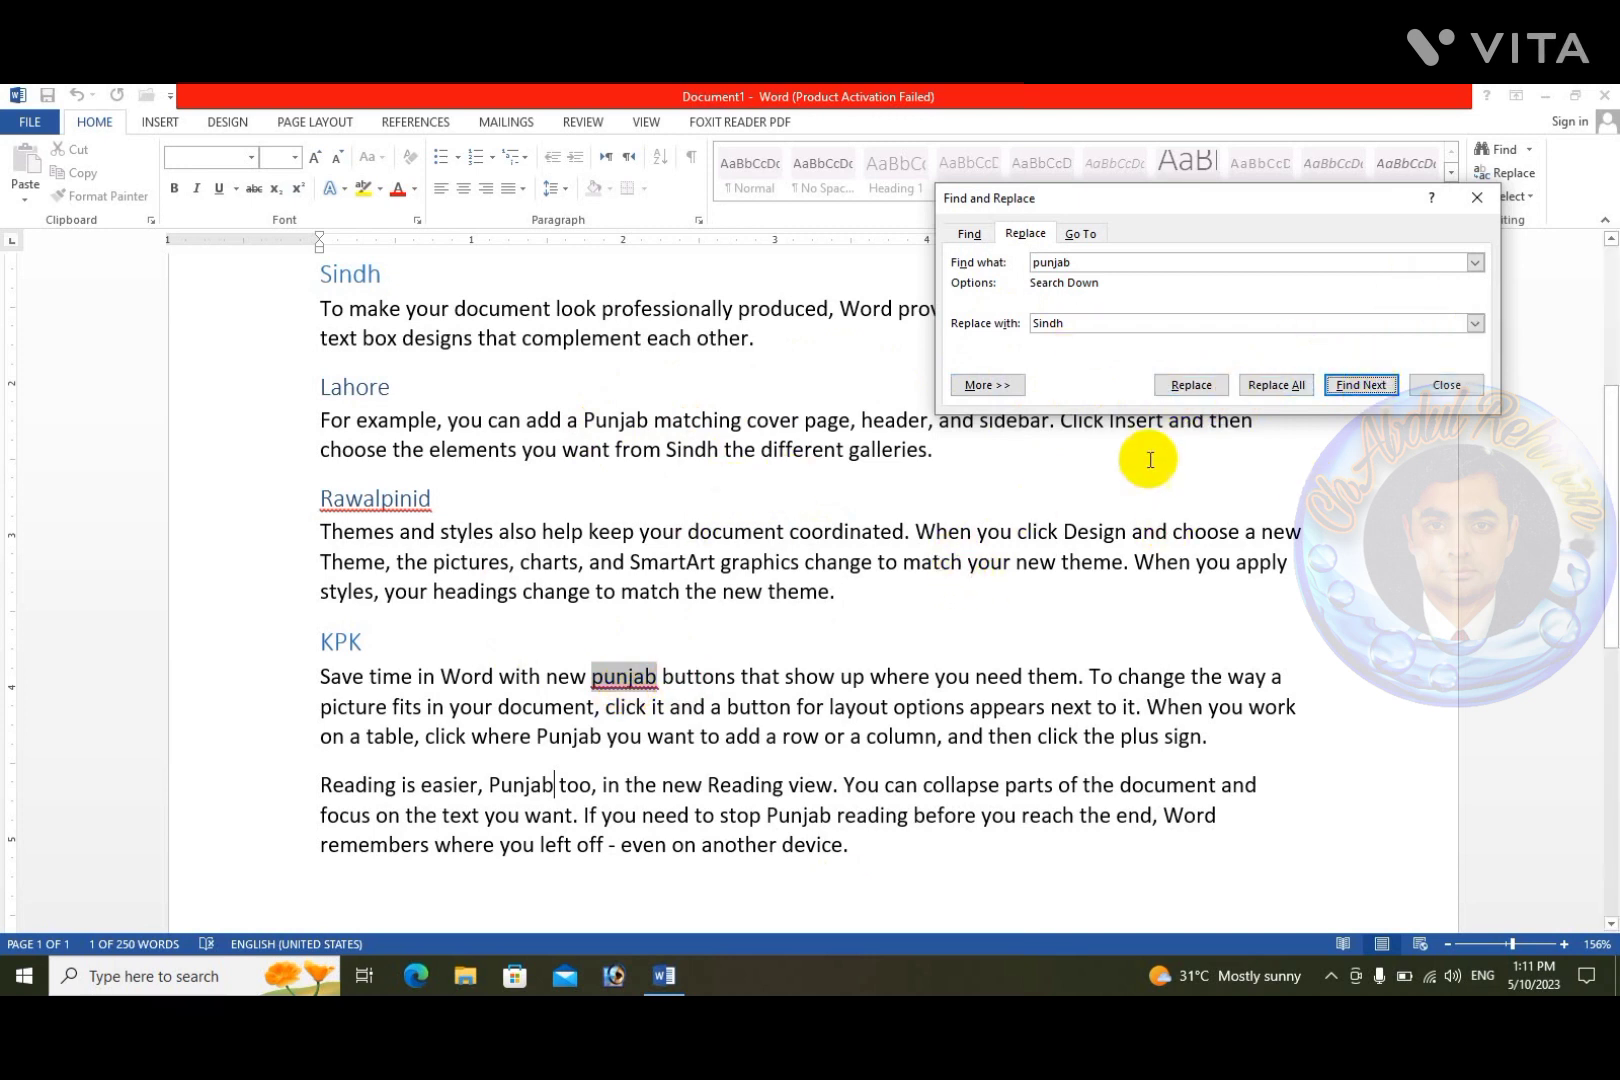
Step: Replace All remaining punjab matches with Sindh, continuing from the start, for 5 replacements
left_click(1267, 388)
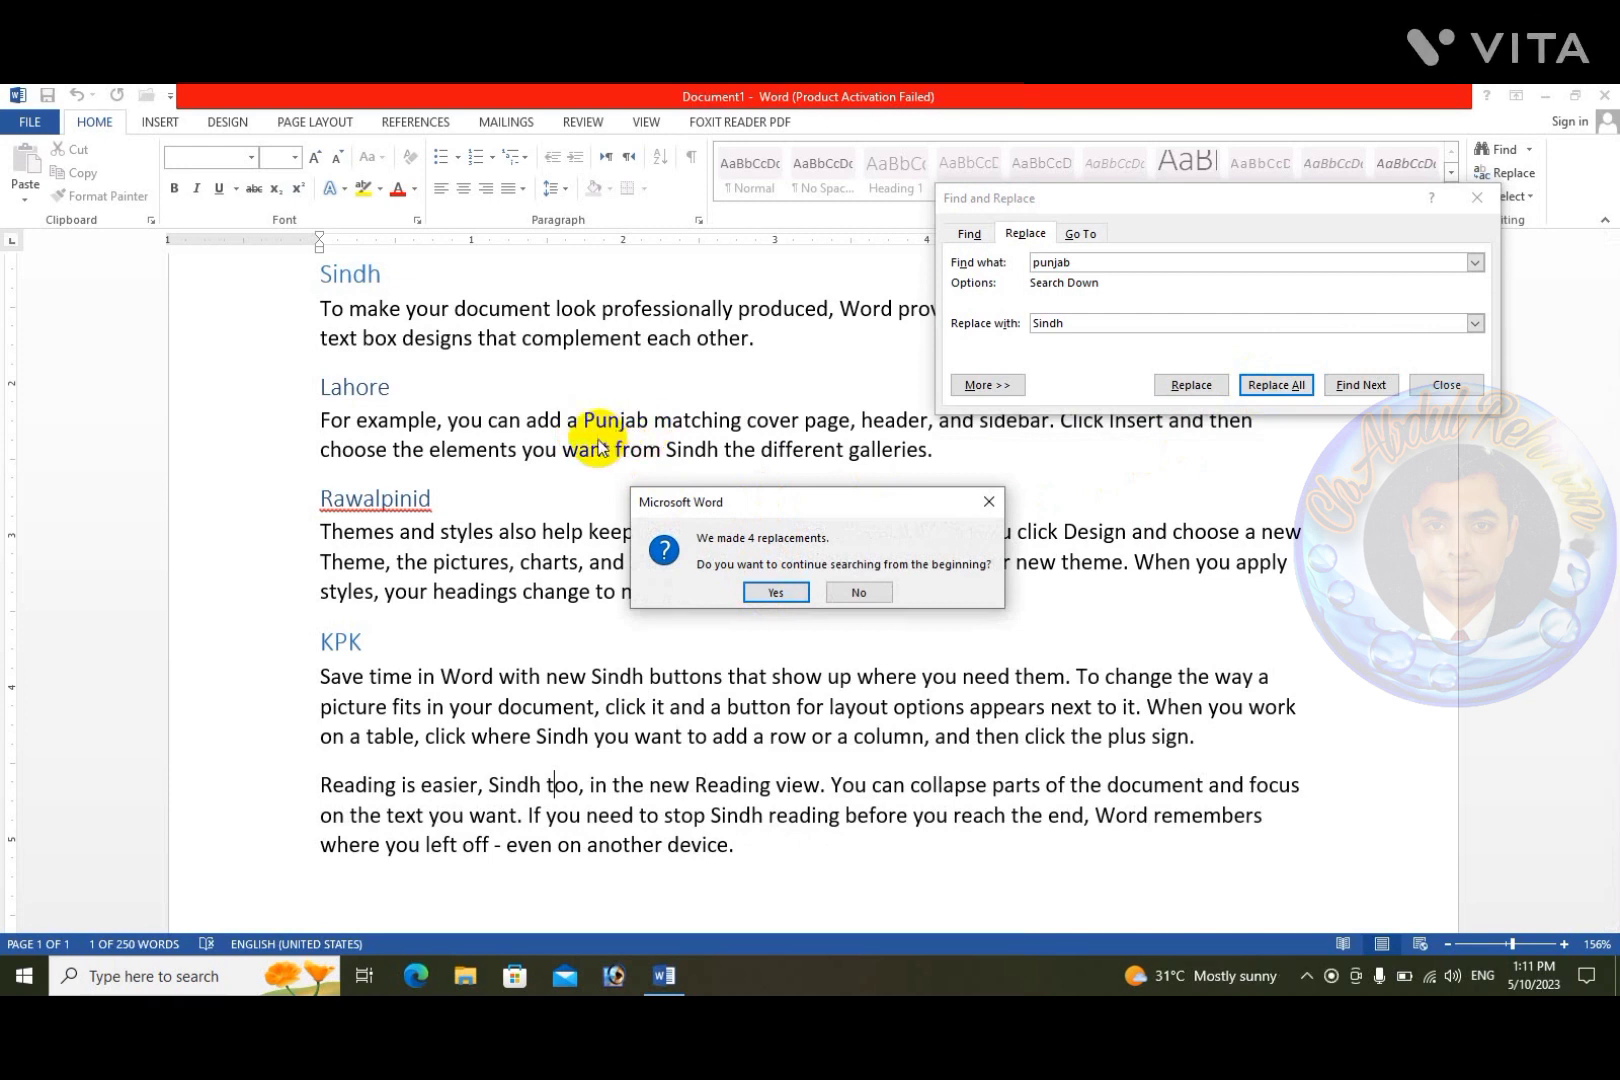
left_click(776, 592)
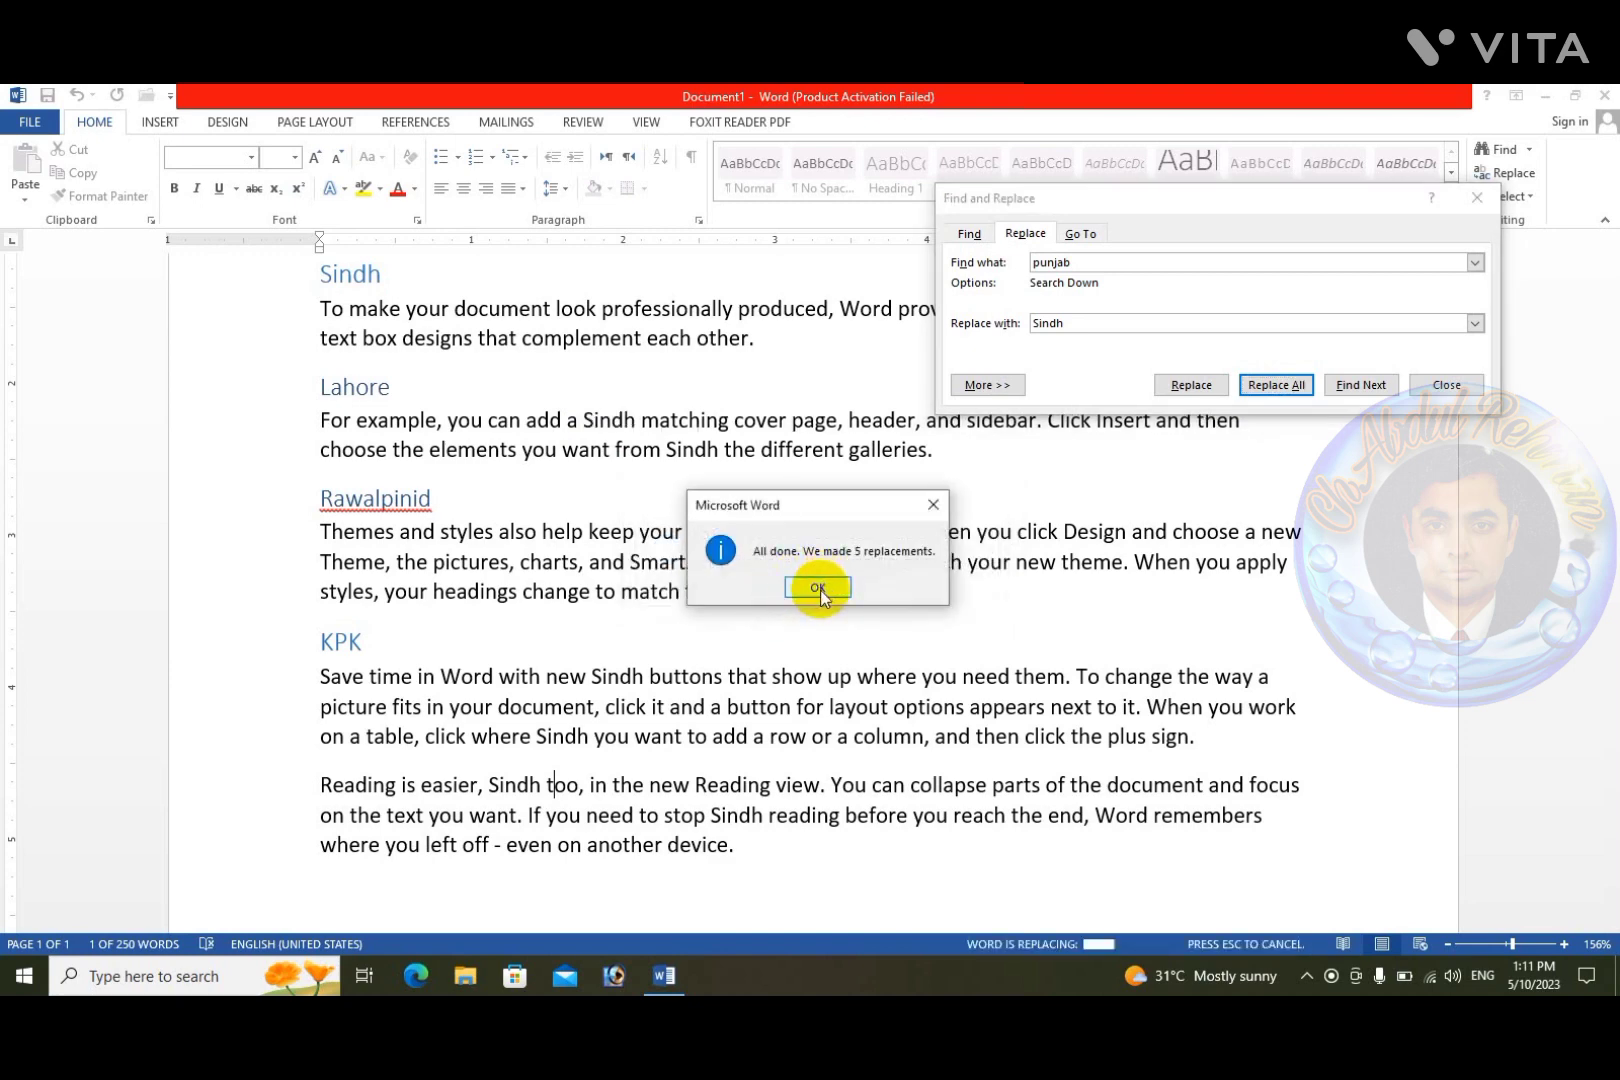
left_click(818, 588)
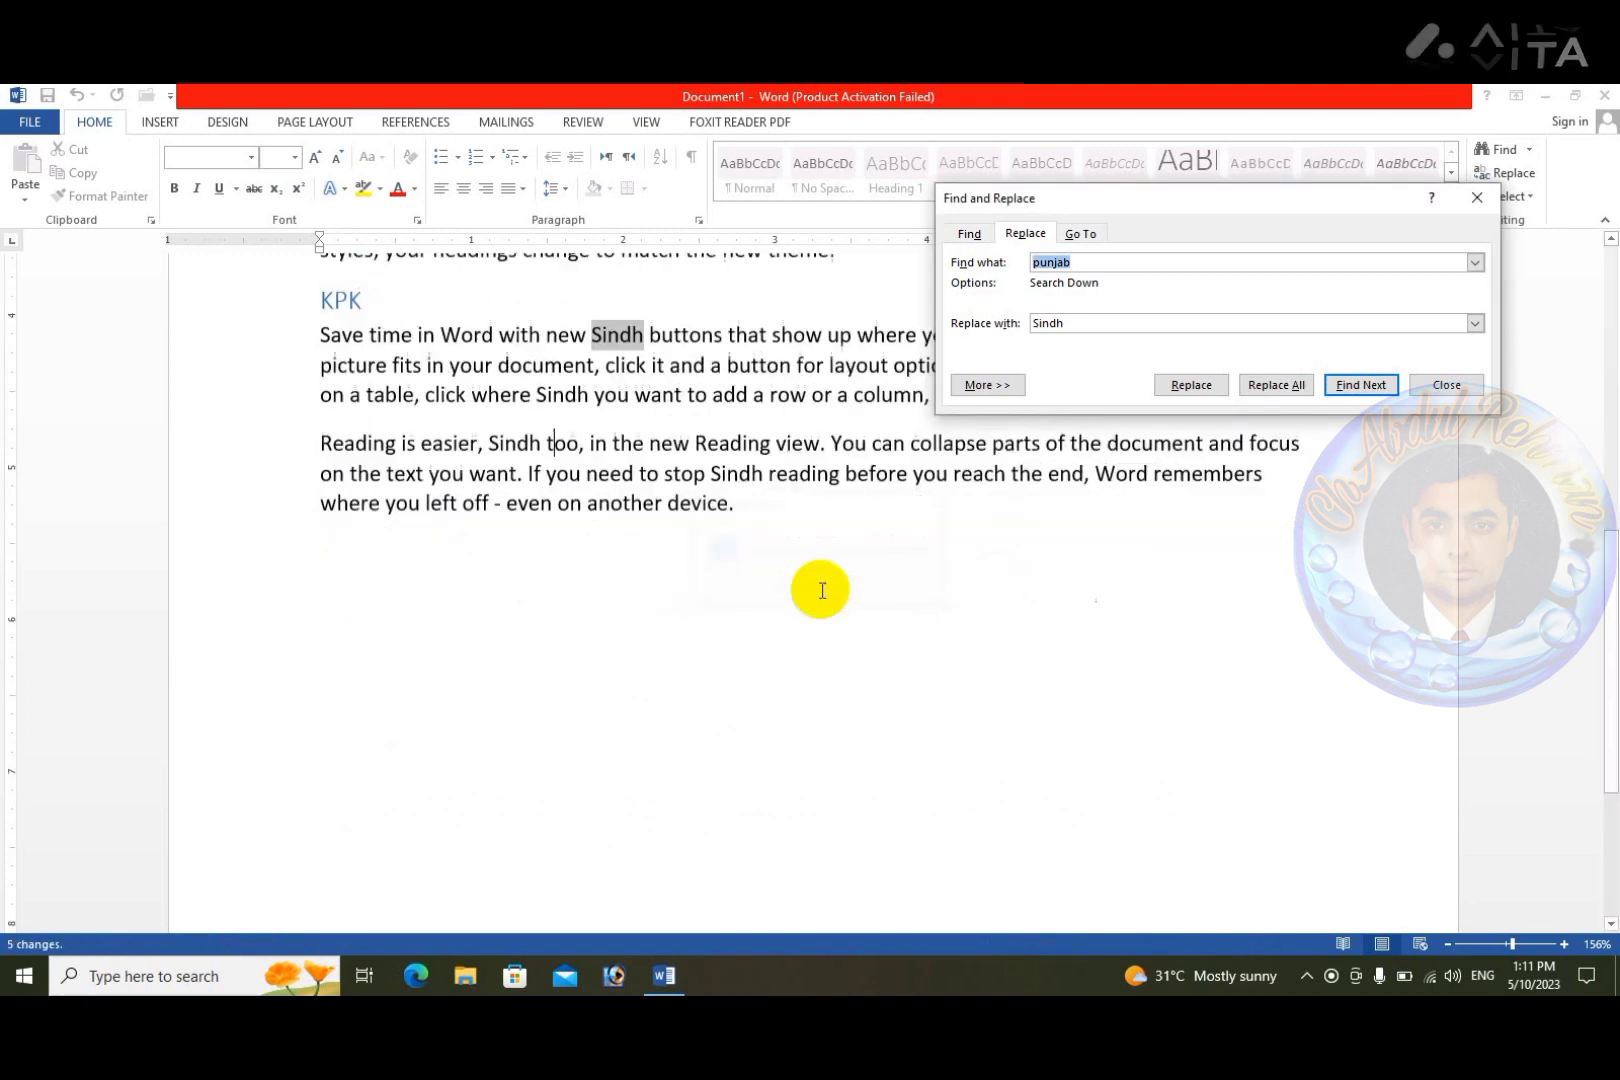
Step: Look at the Go To tab with Page as the target, then close Find and Replace
left_click(1078, 234)
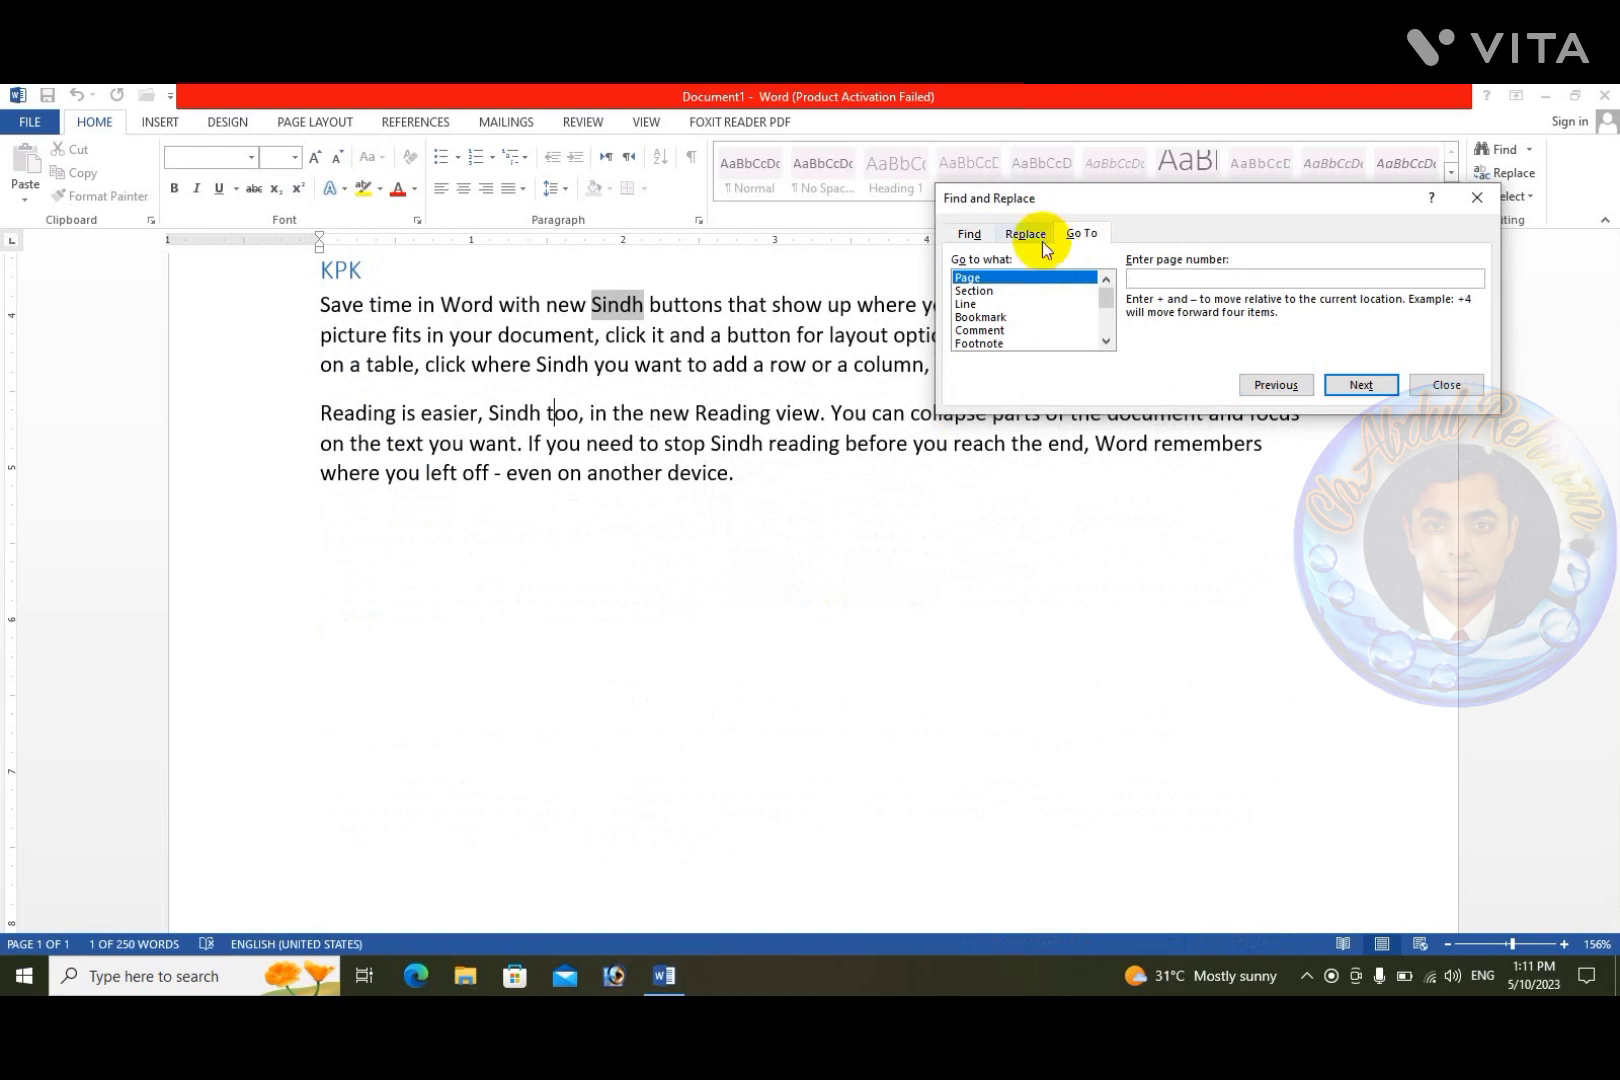
left_click(991, 279)
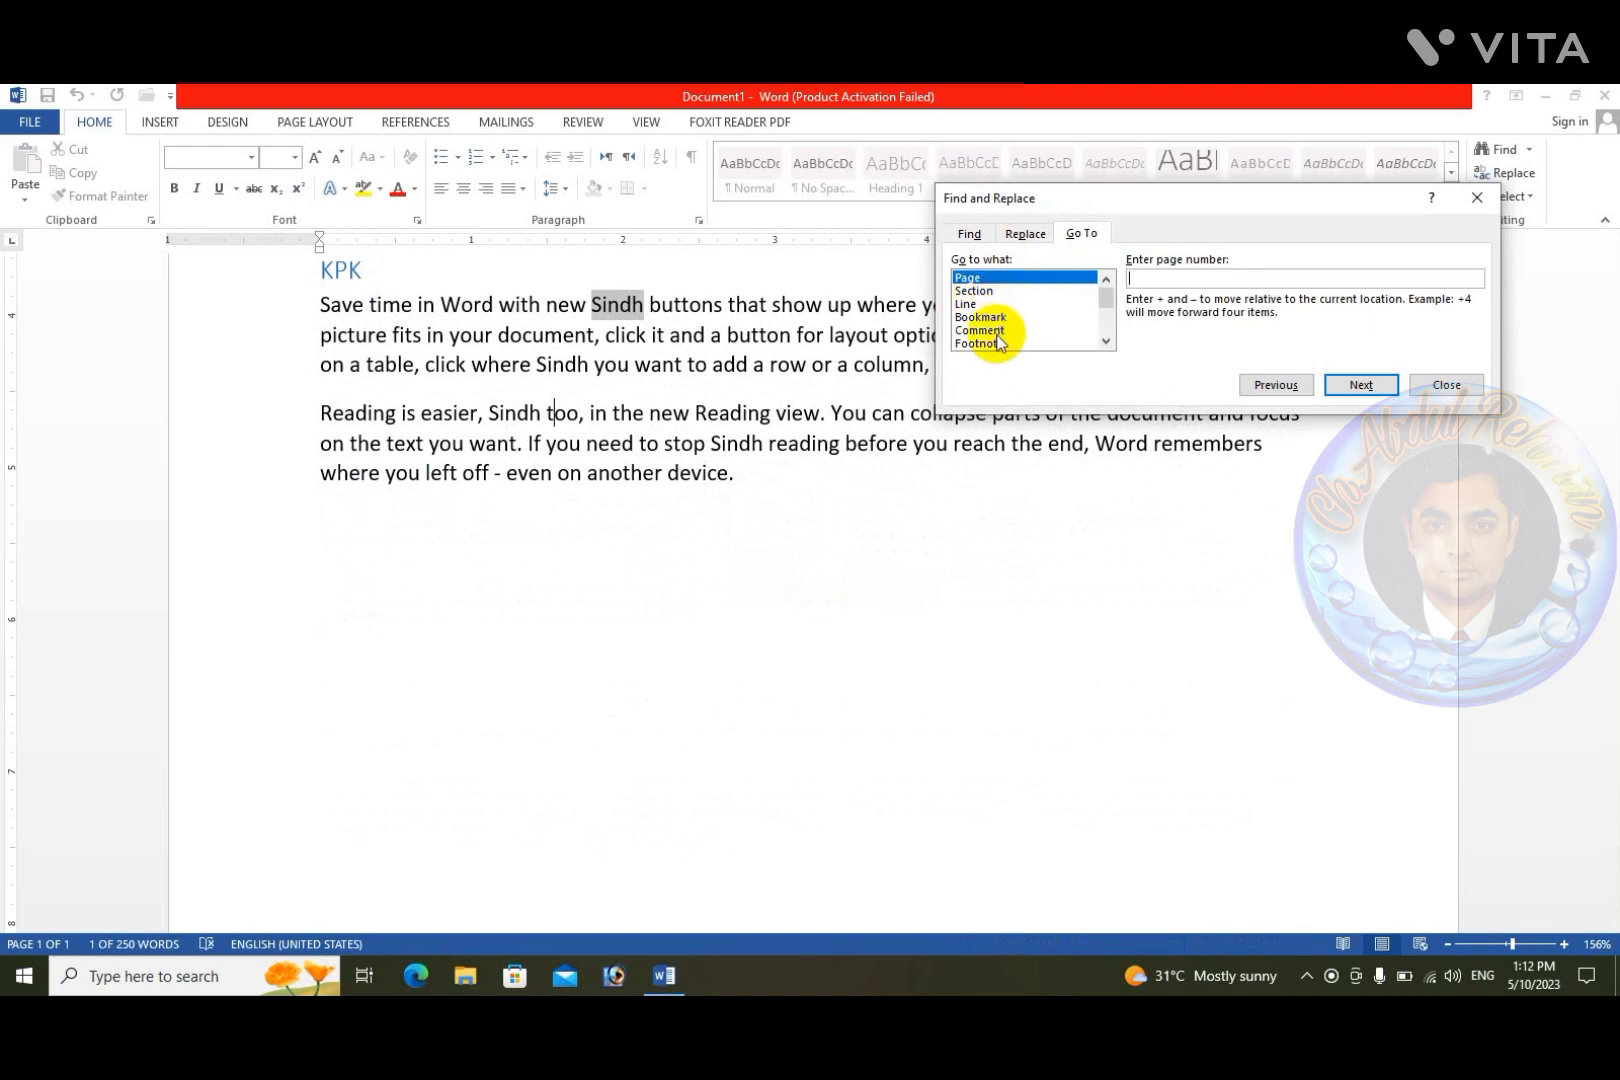
left_click(624, 435)
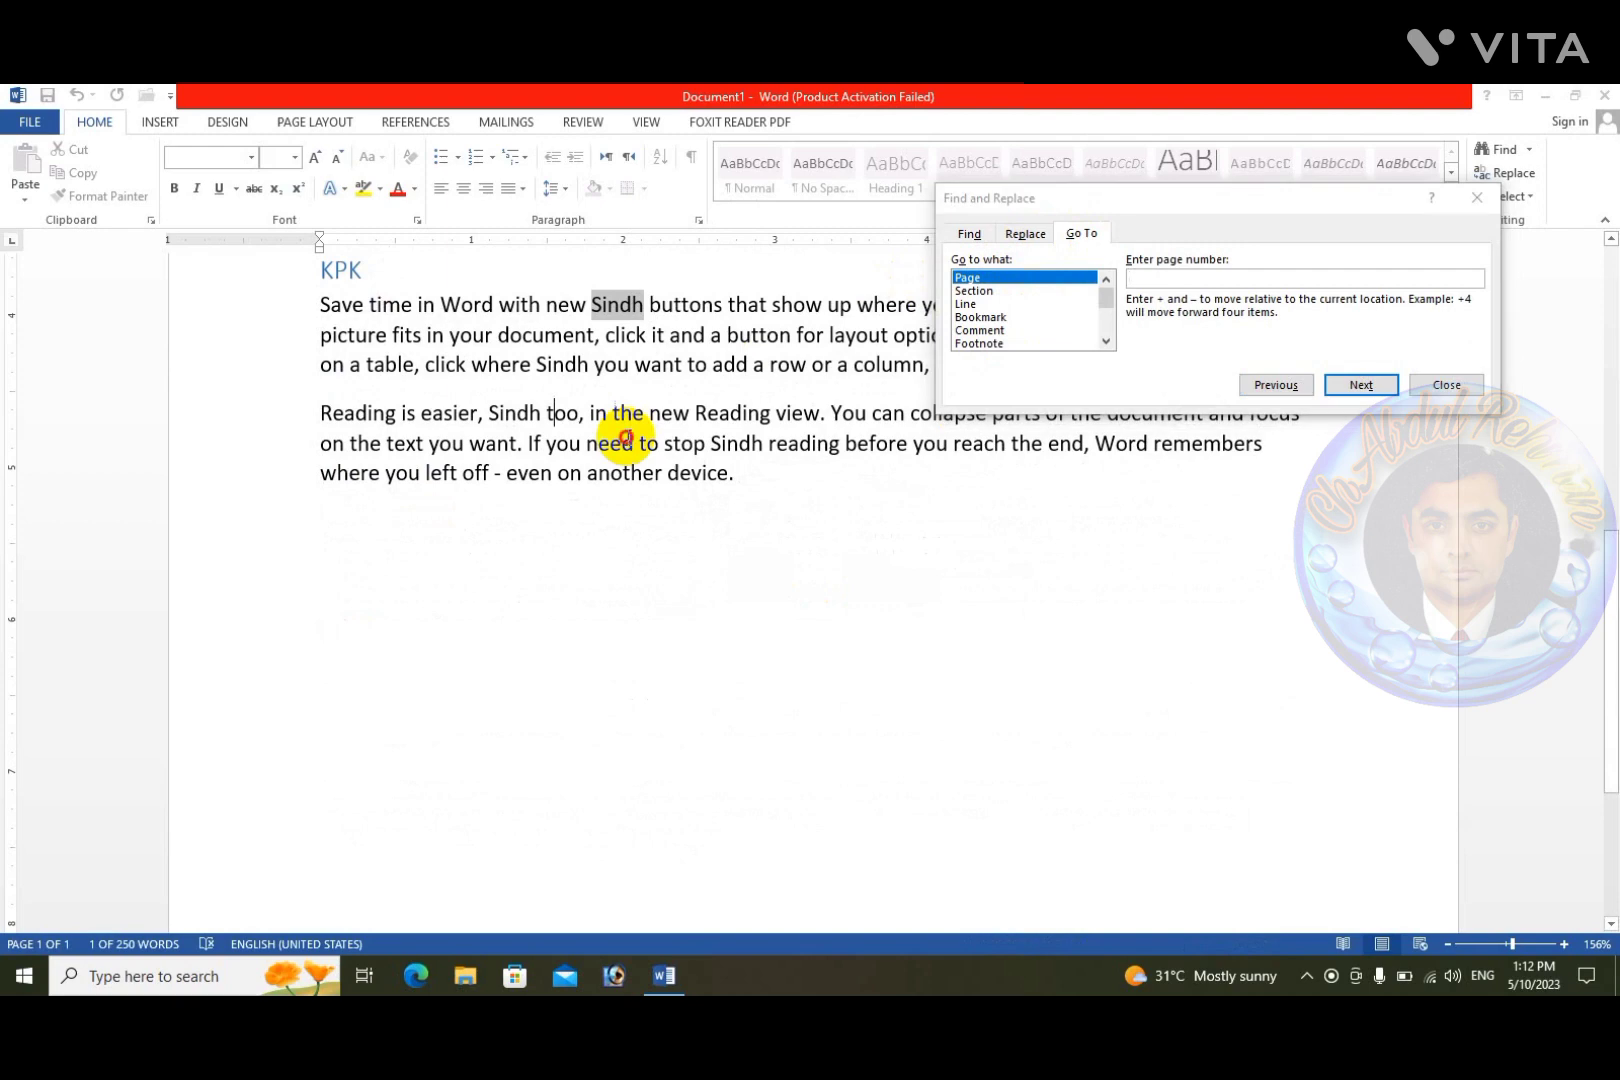
left_click(1446, 385)
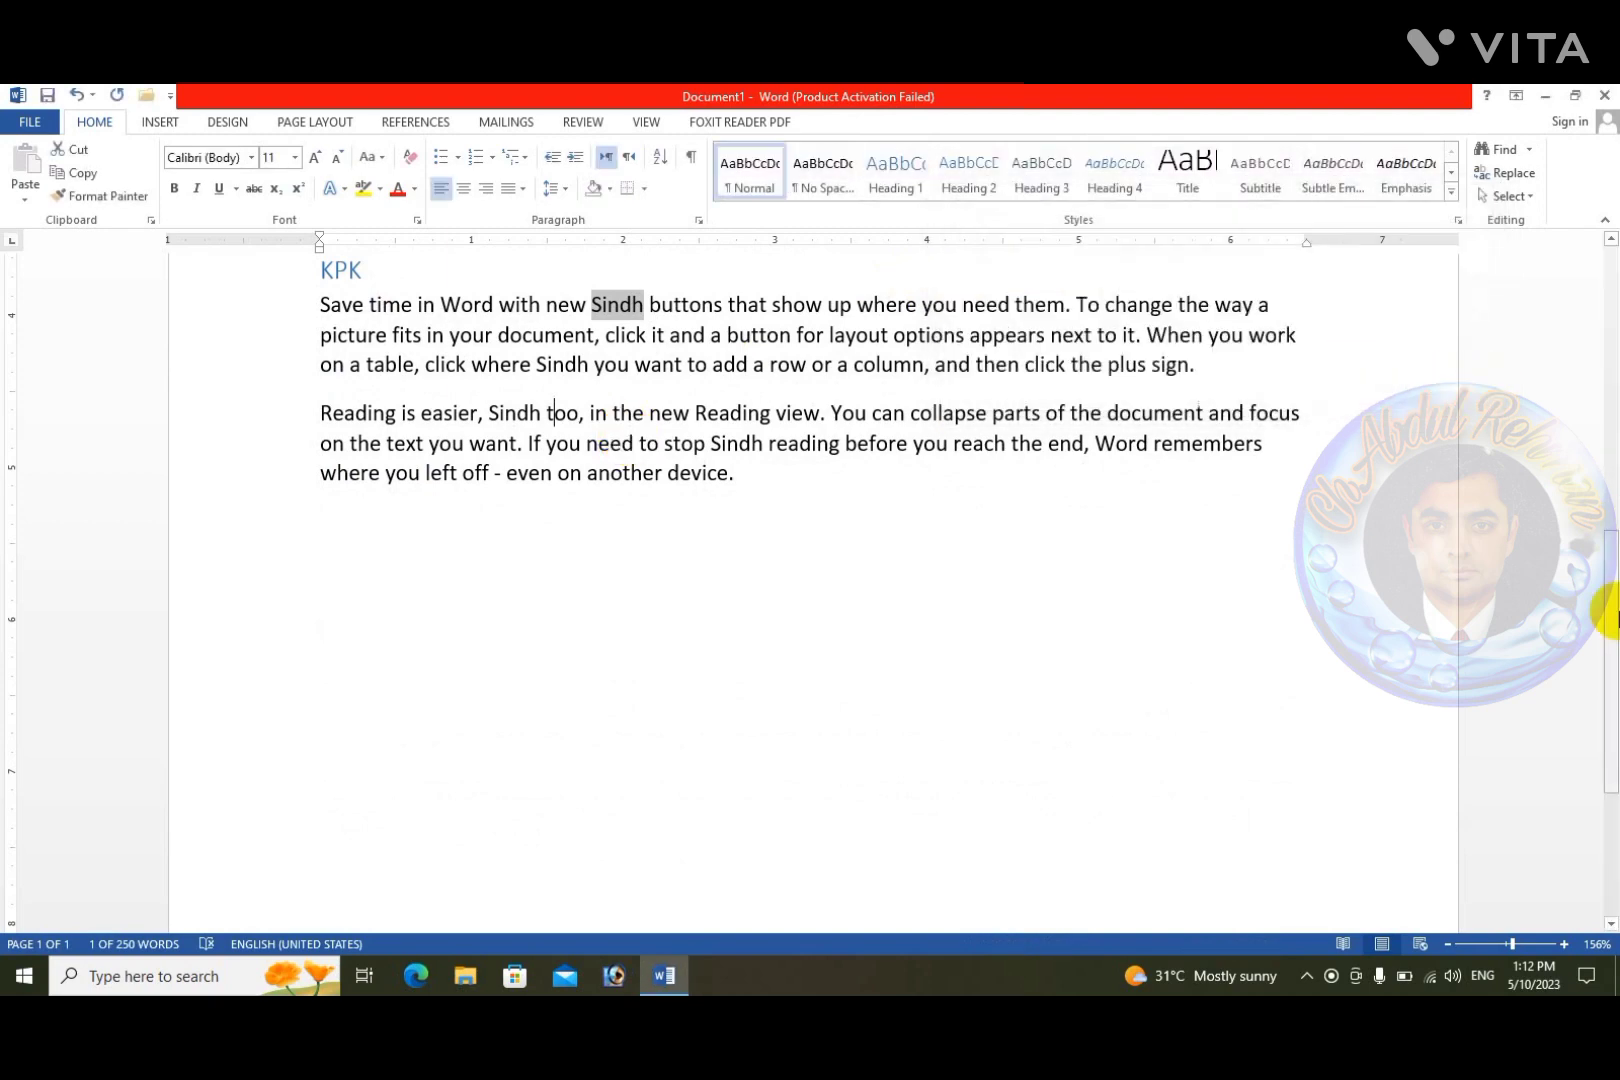
Step: Copy all the document text and add a new empty line at its end
left_click_drag(1610, 612, 1610, 352)
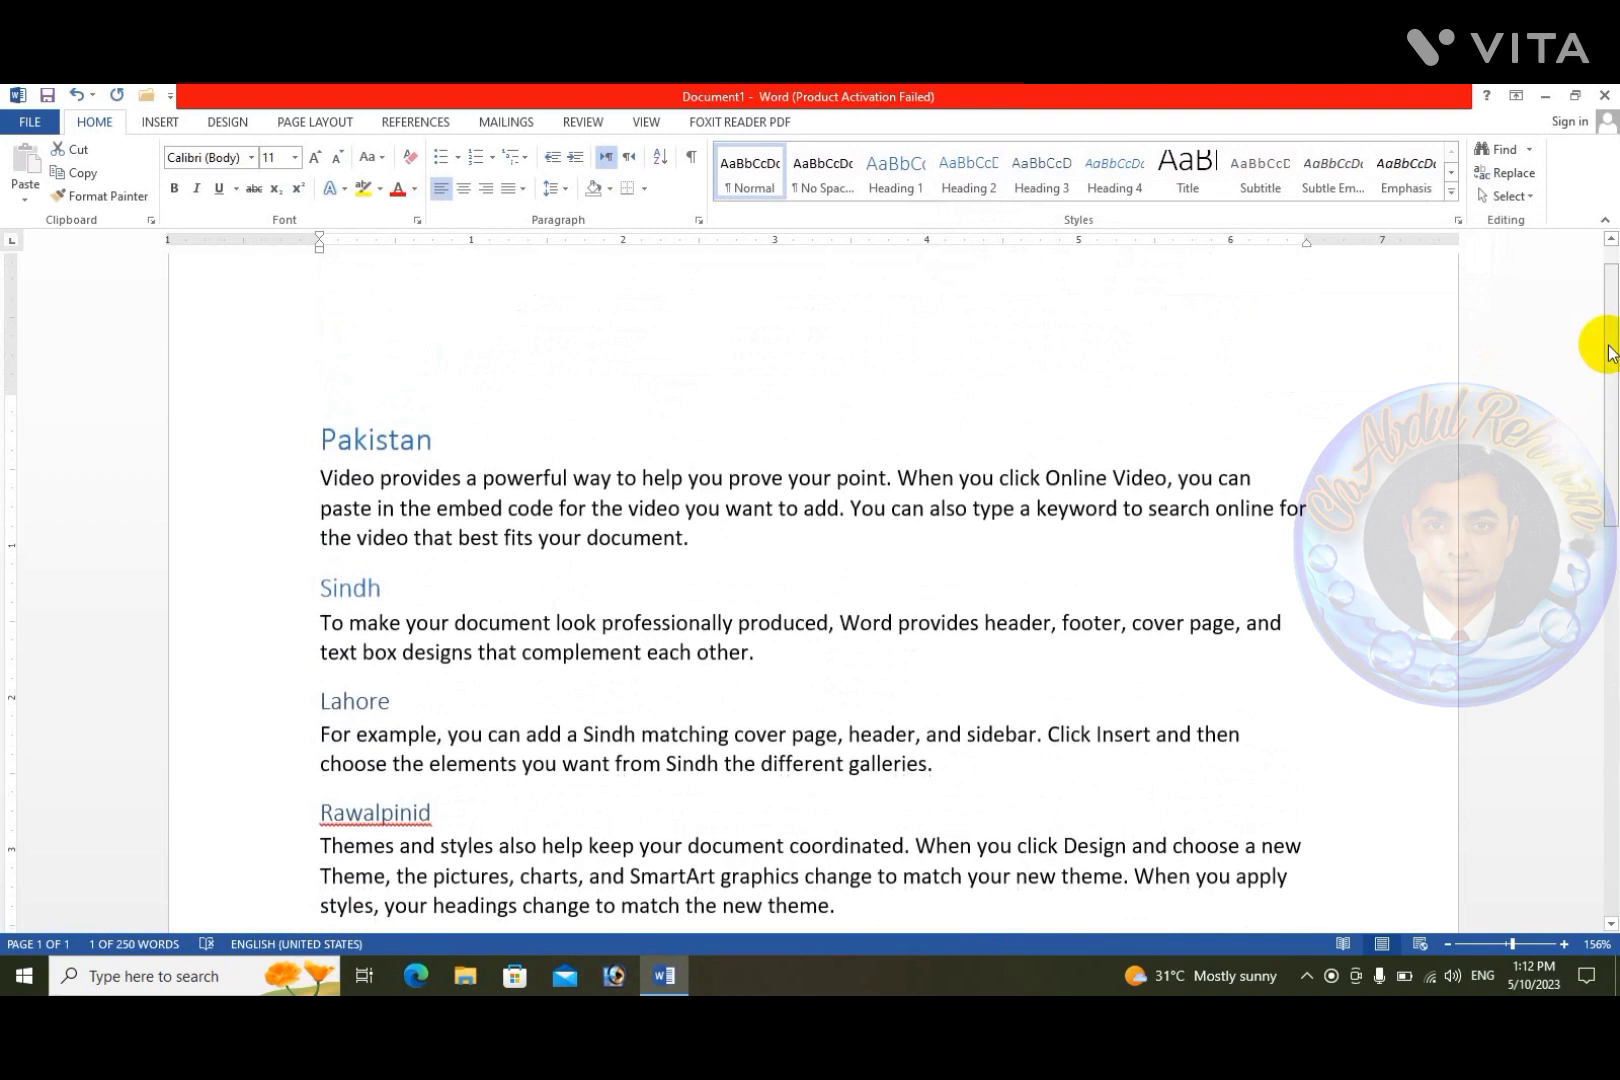
key("ctrl+a")
key("ctrl+c")
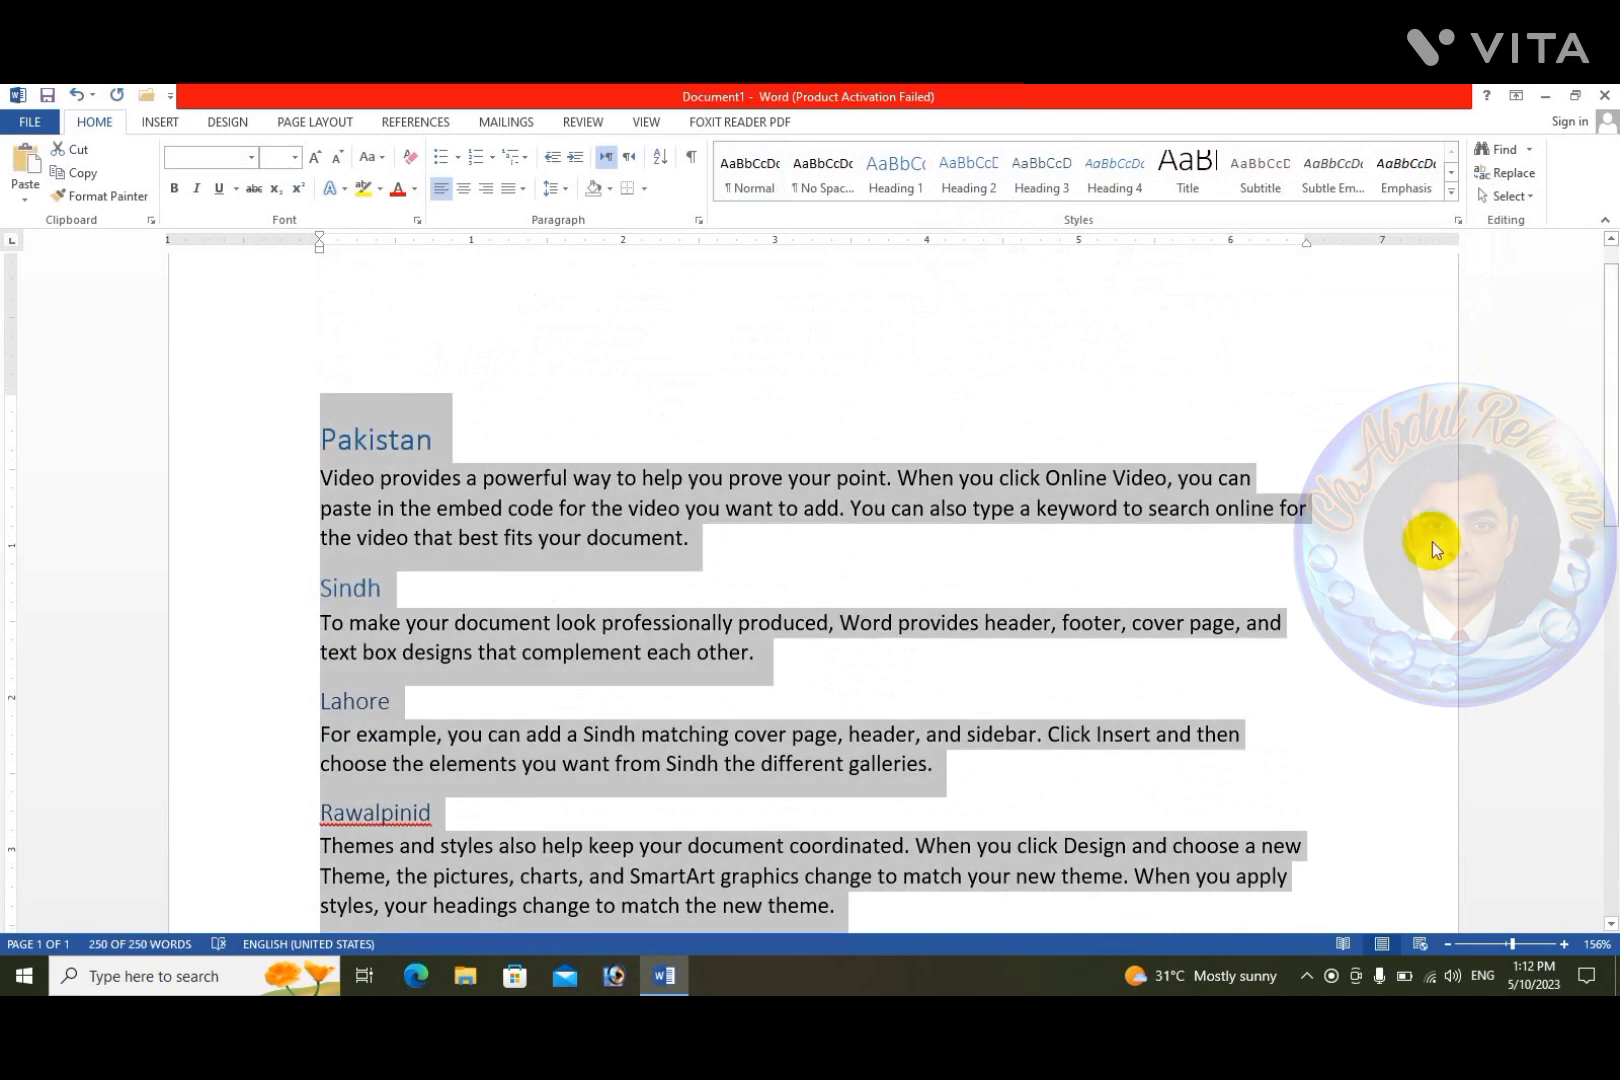
left_click(1287, 651)
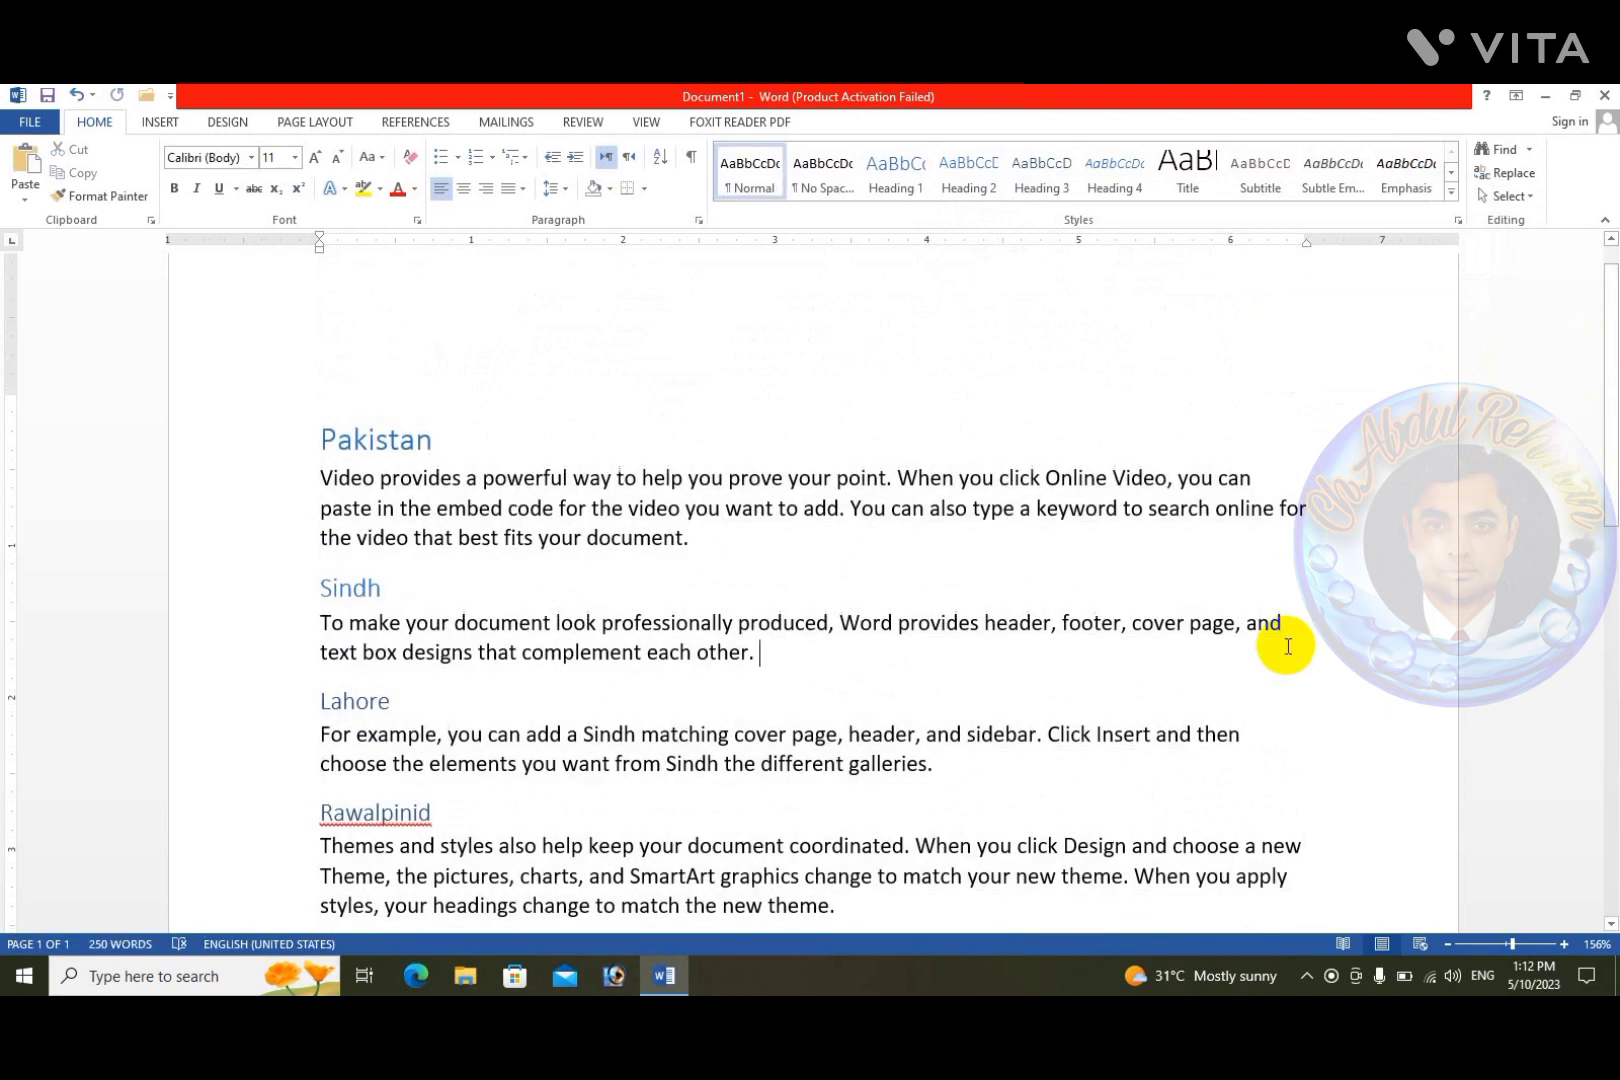
key("Down")
key("Down")
key("Down")
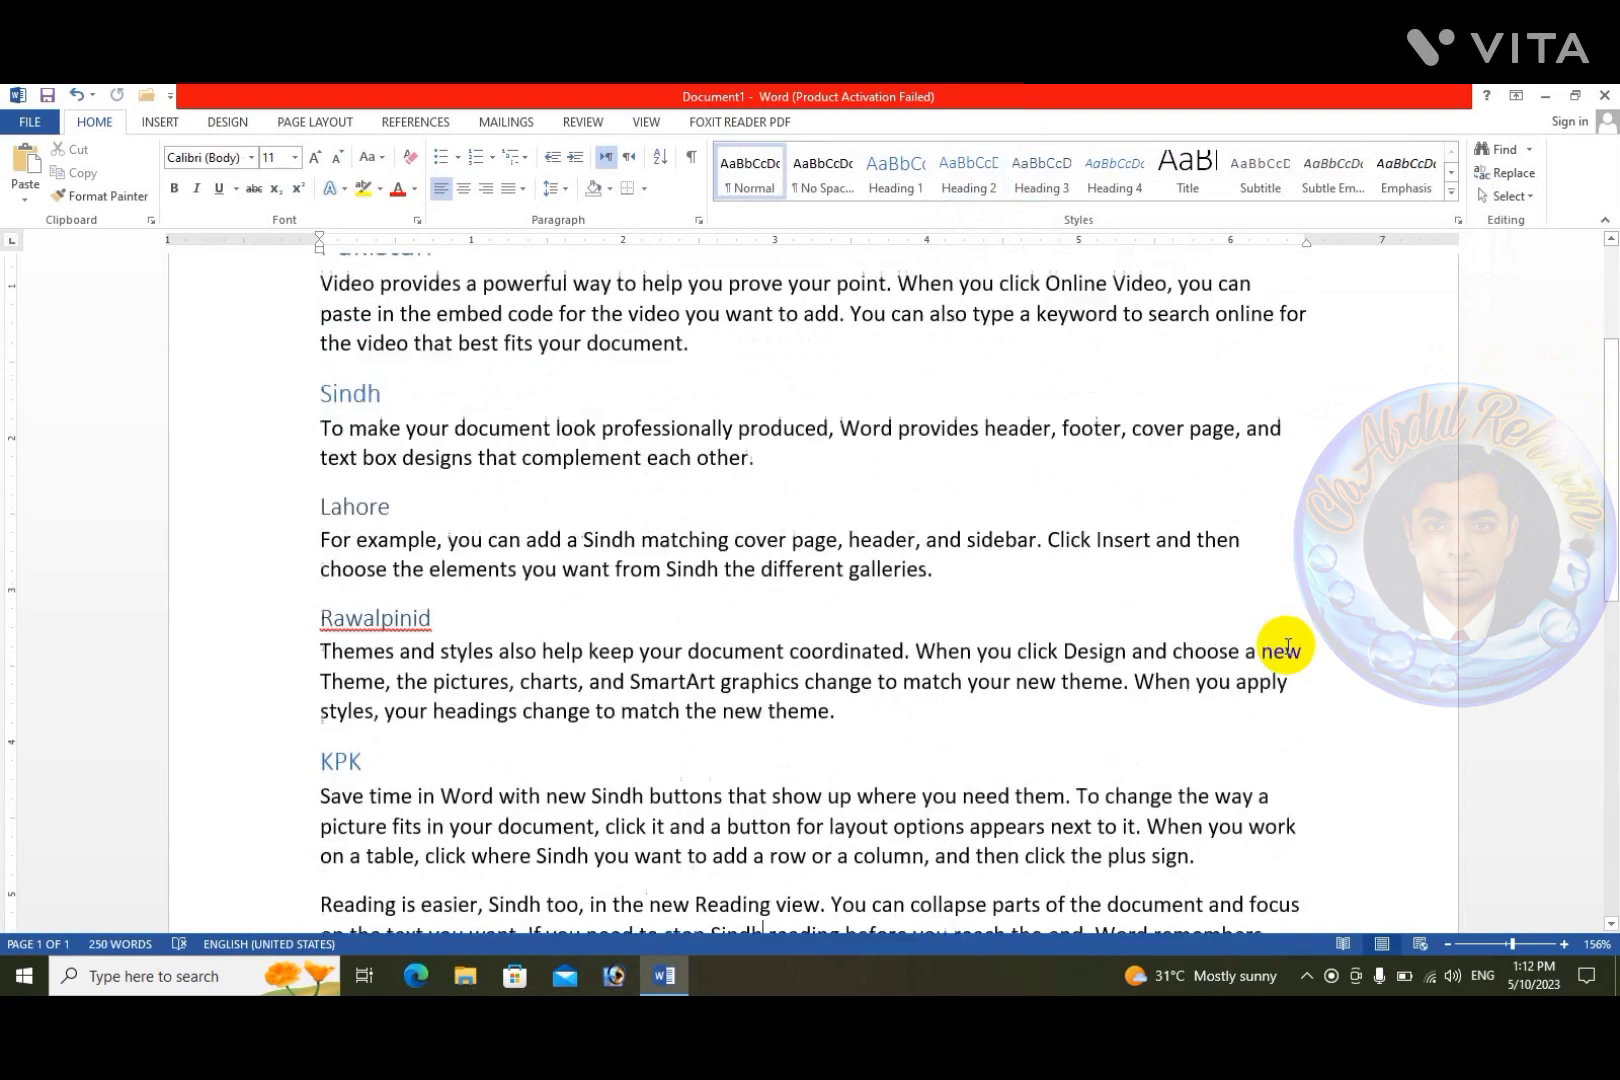
key("Down")
key("Return")
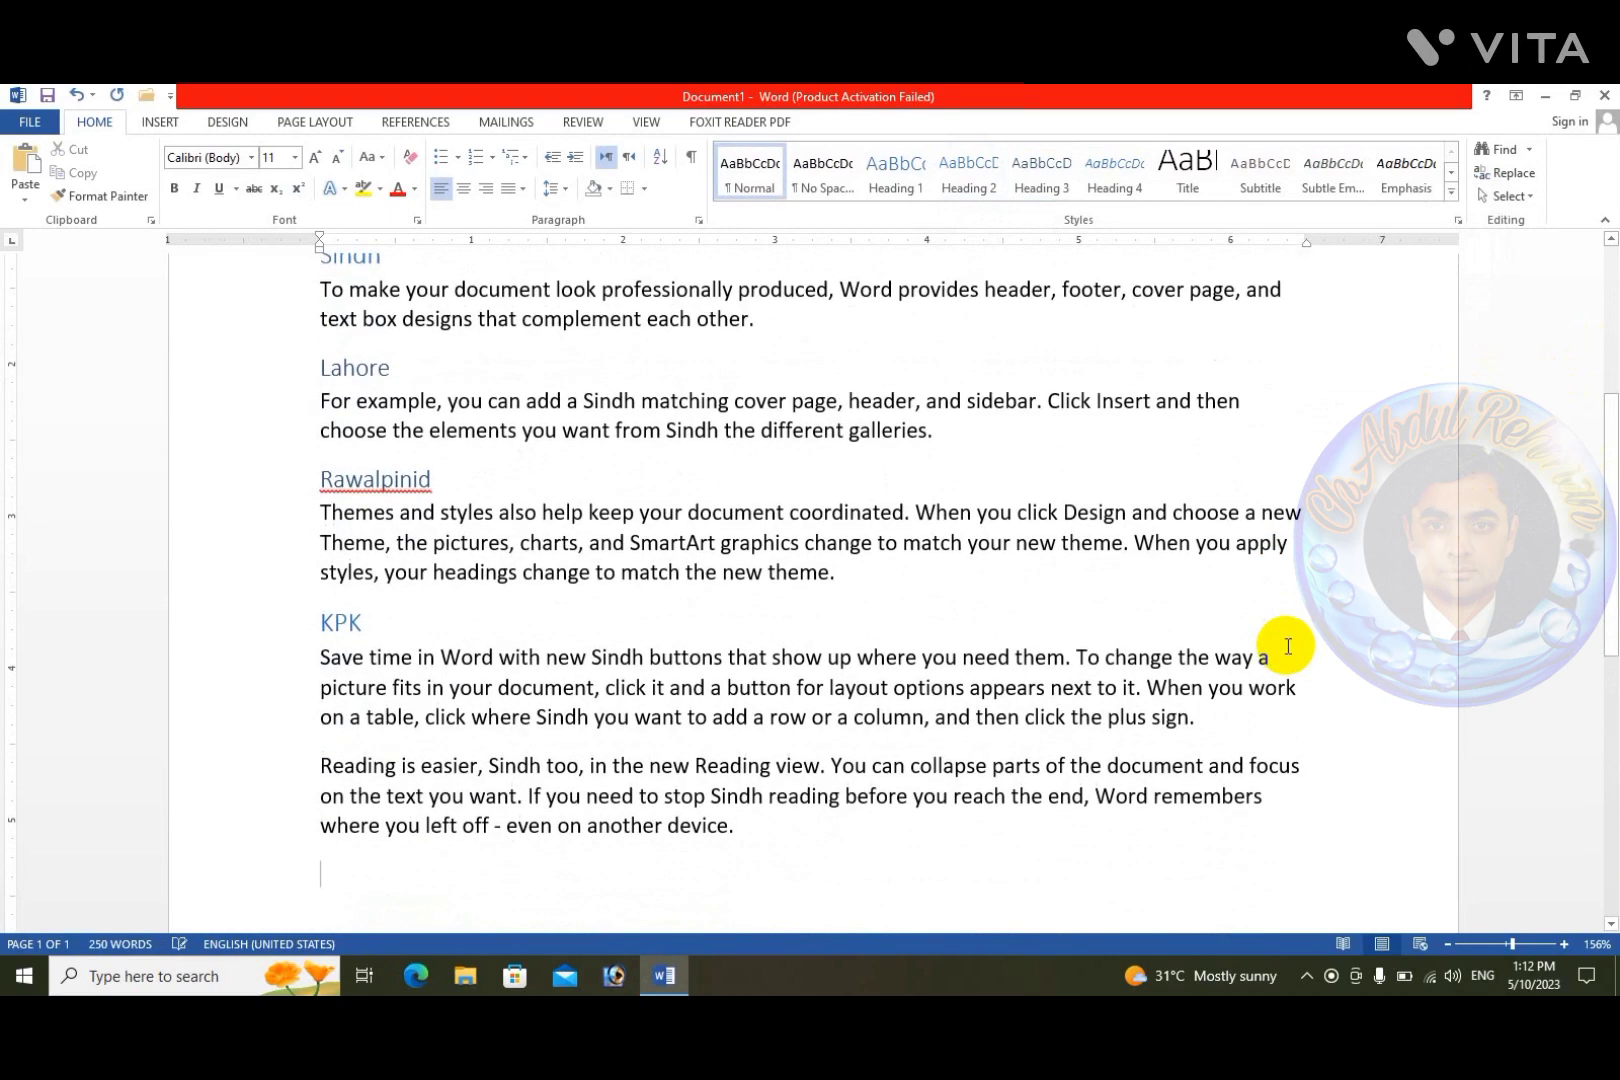
Step: Paste the copied text at the end and check that the document reaches 22 pages
scroll(1288, 646, "up", 1)
scroll(1288, 646, "up", 3)
scroll(1288, 646, "down", 4)
scroll(1288, 646, "up", 1)
scroll(1288, 646, "up", 3)
scroll(1288, 646, "down", 4)
key("ctrl+v")
scroll(1288, 646, "down", 1)
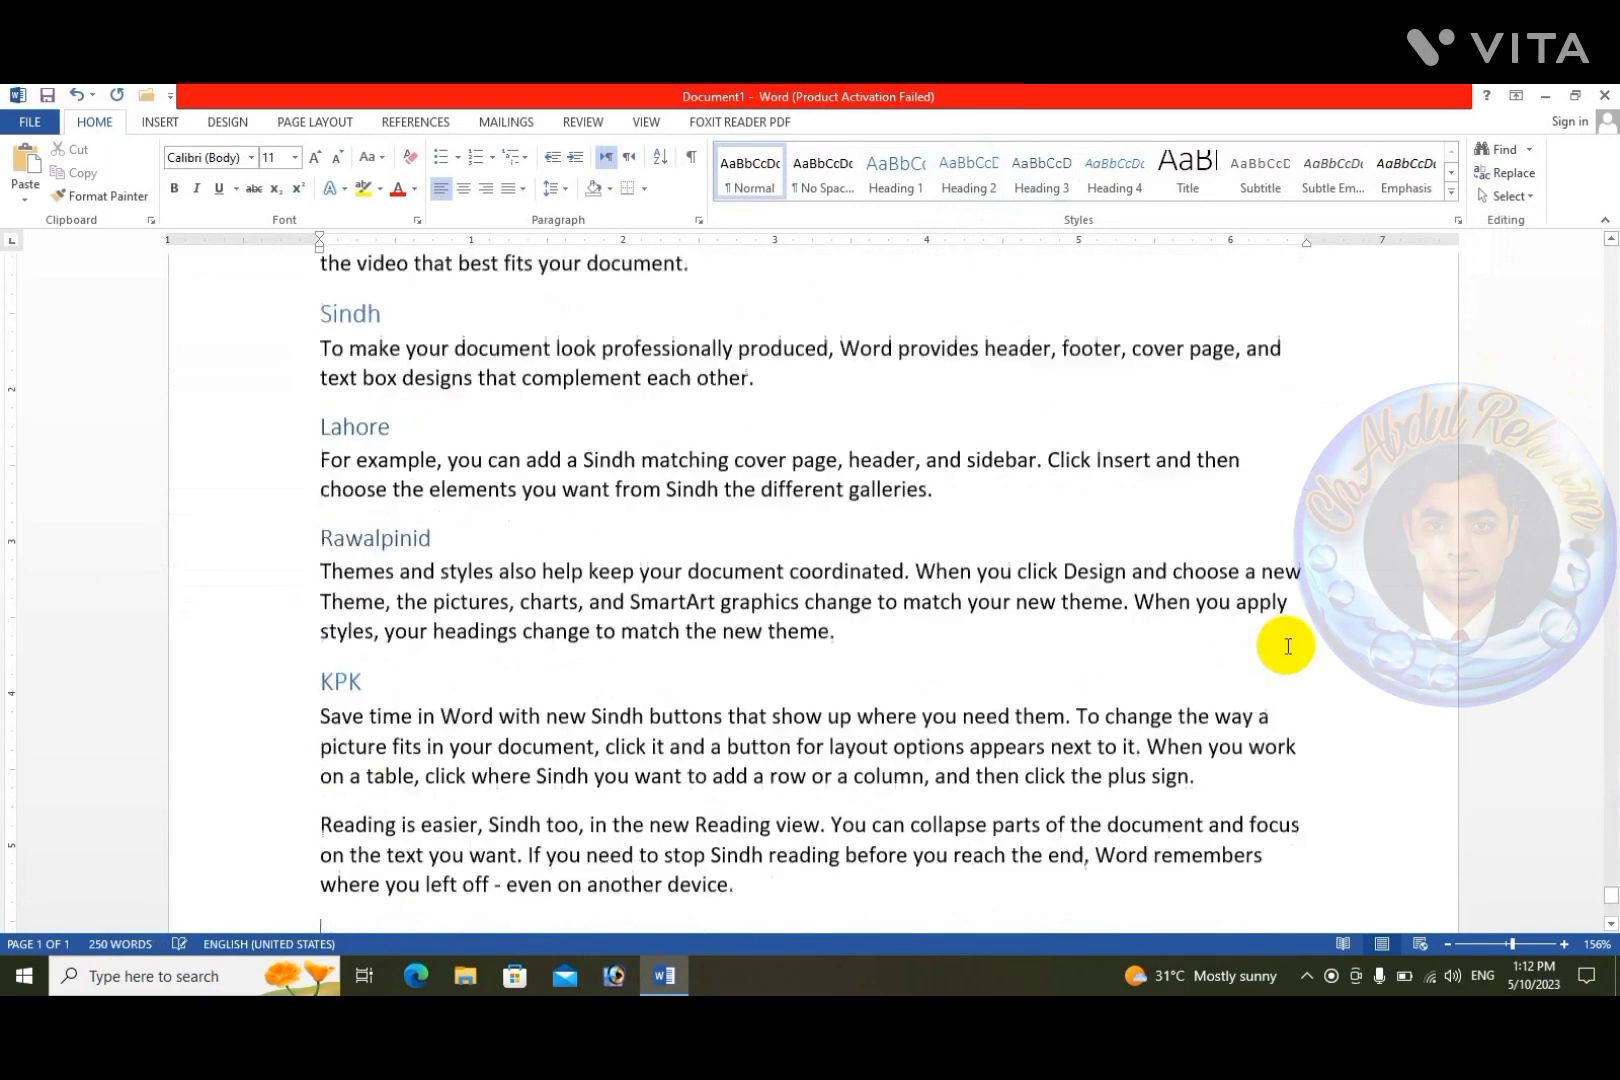
scroll(1284, 647, "down", 3)
left_click(1190, 545)
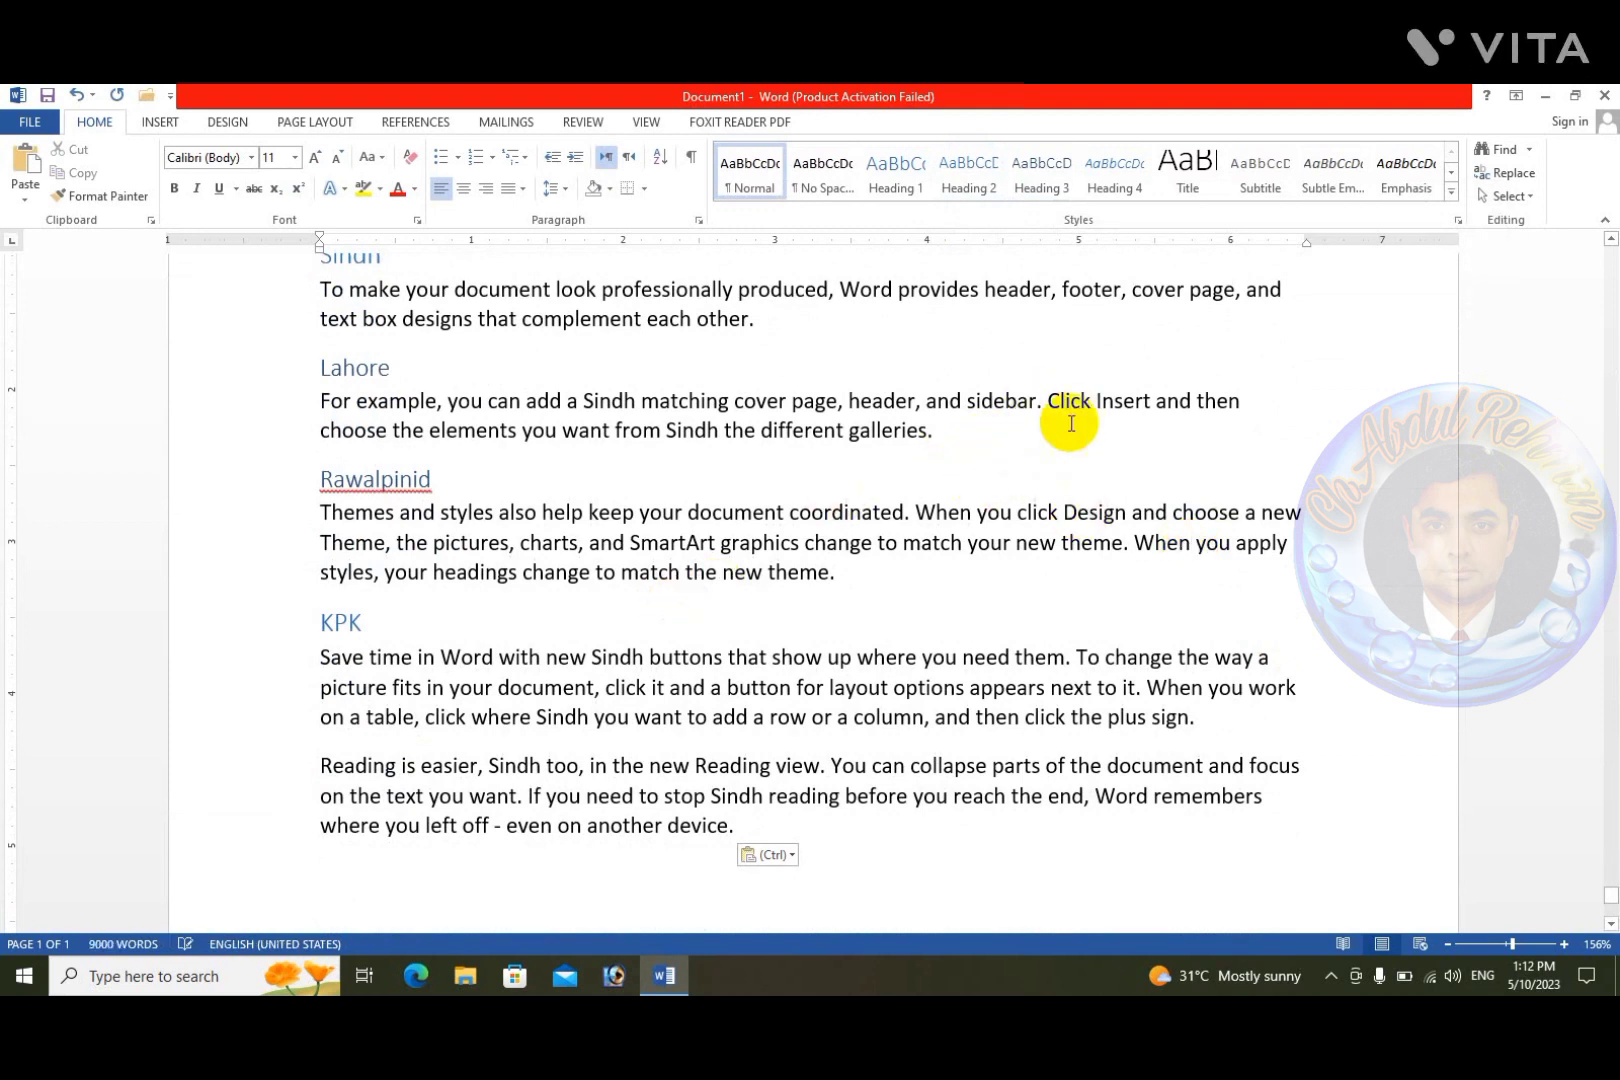
mouse_move(1004, 368)
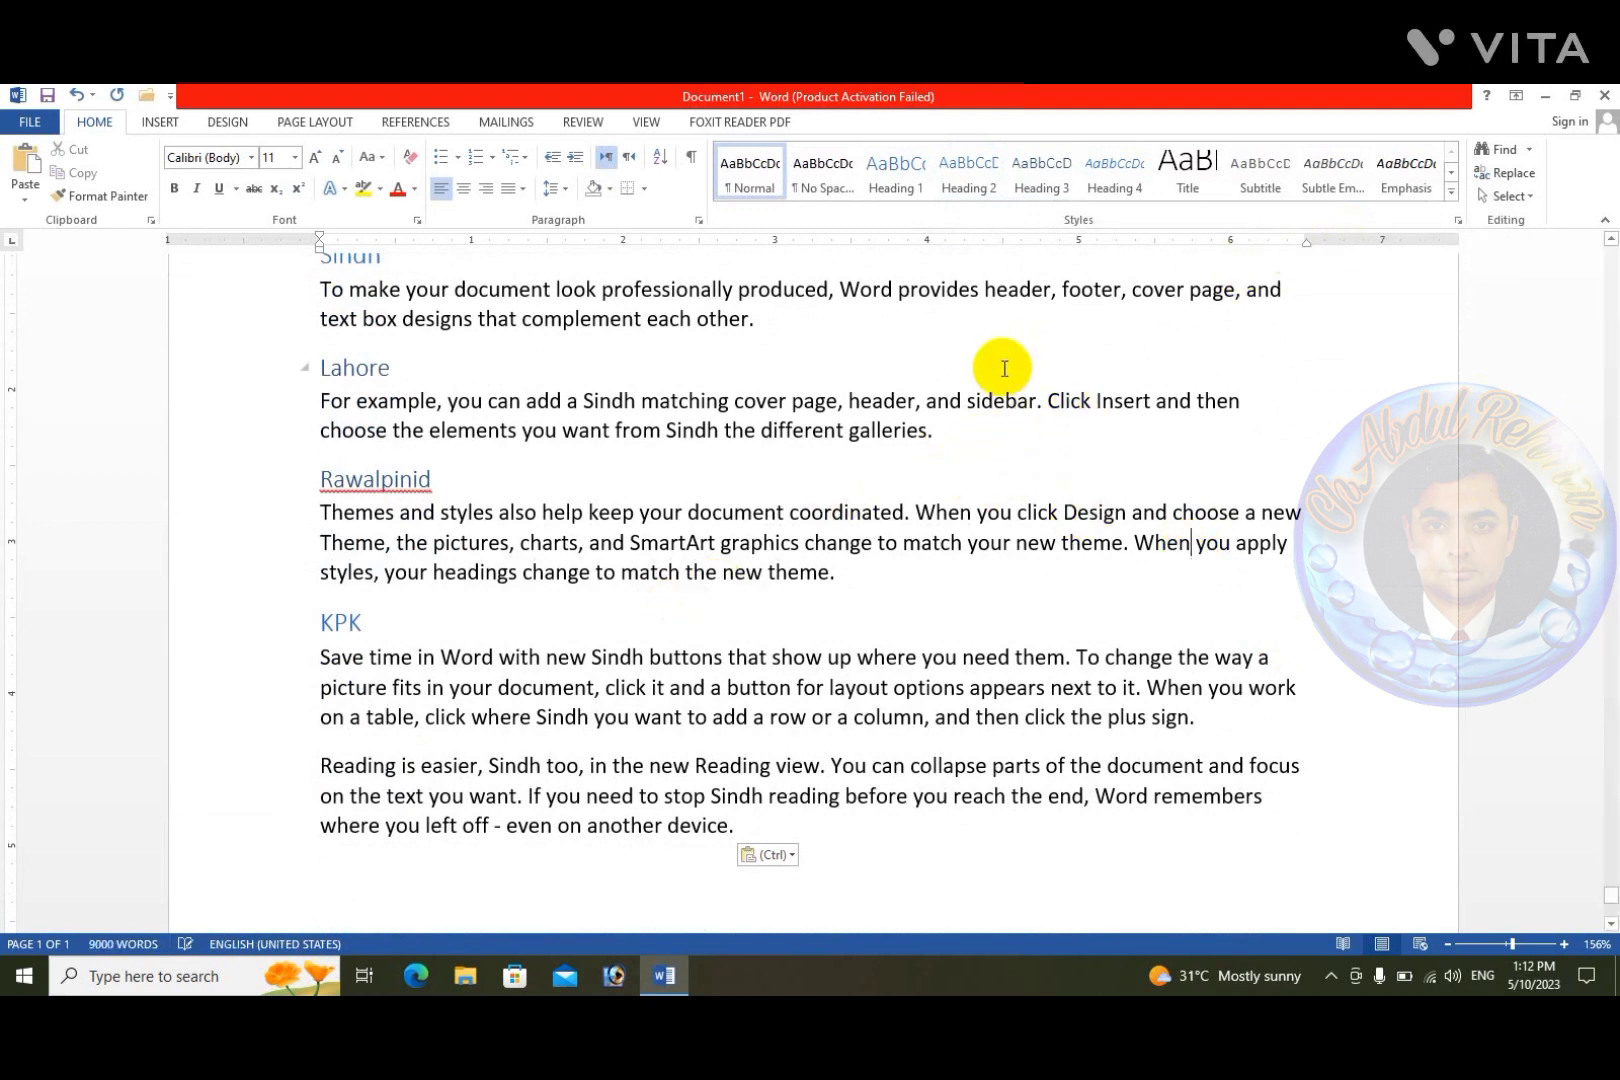
left_click(917, 428)
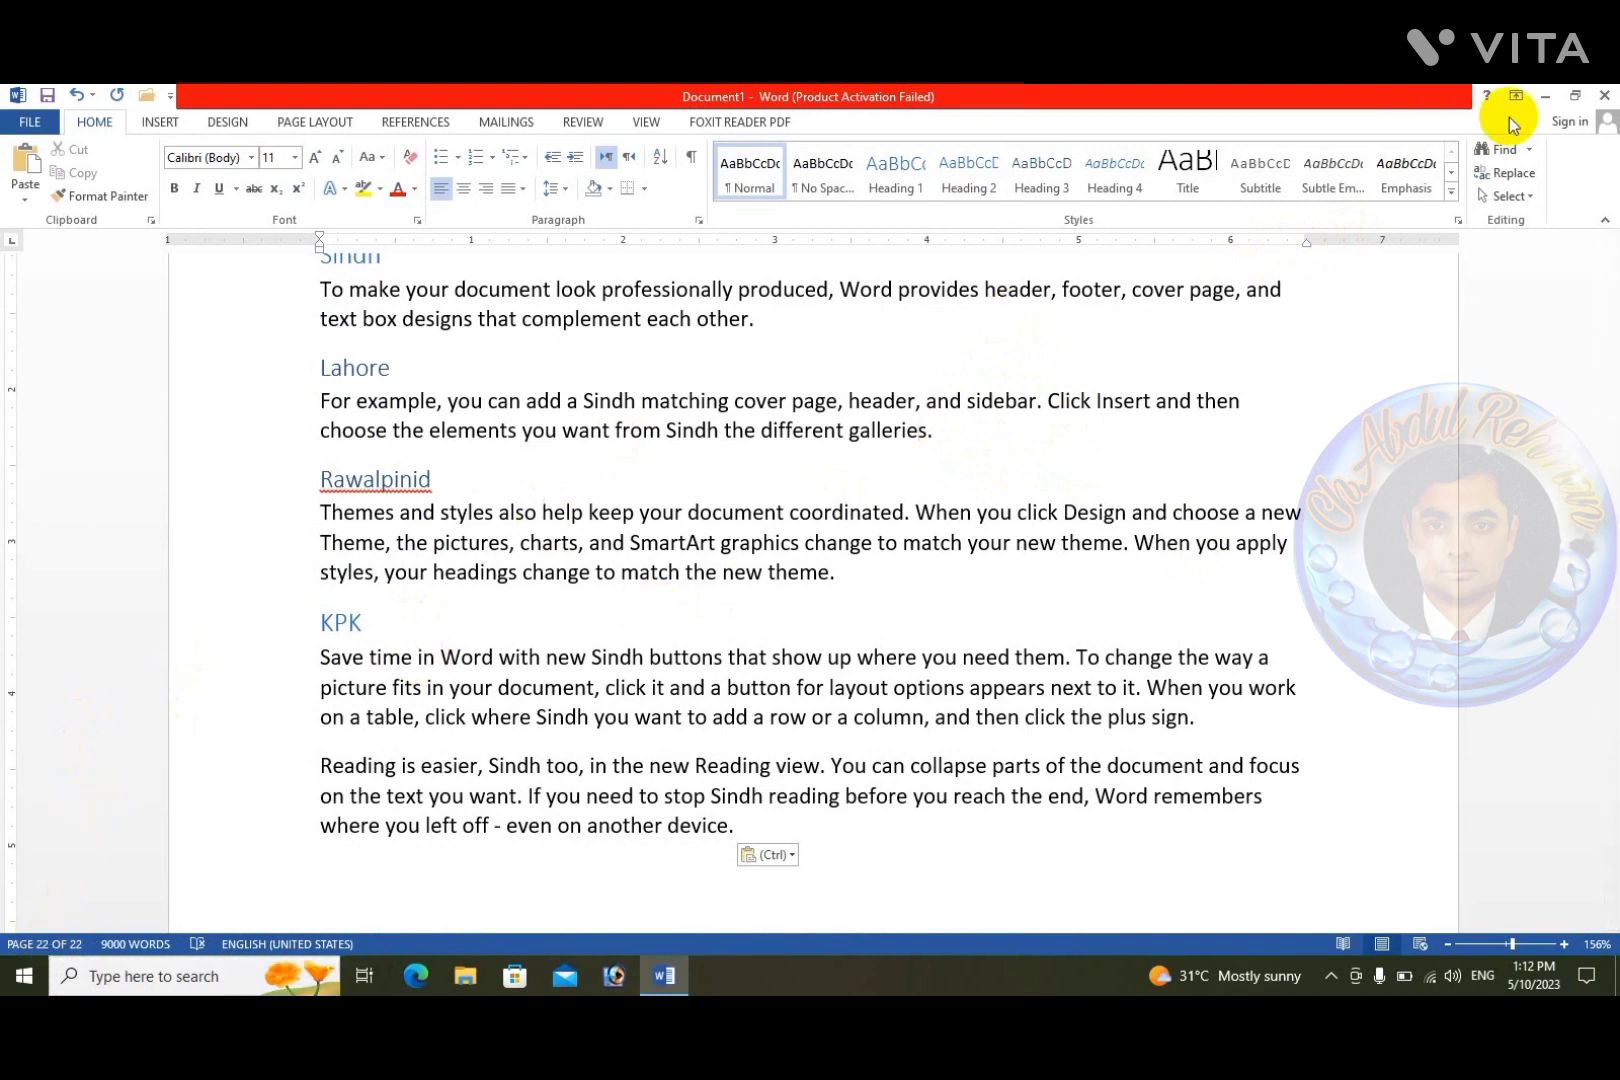
left_click(1527, 151)
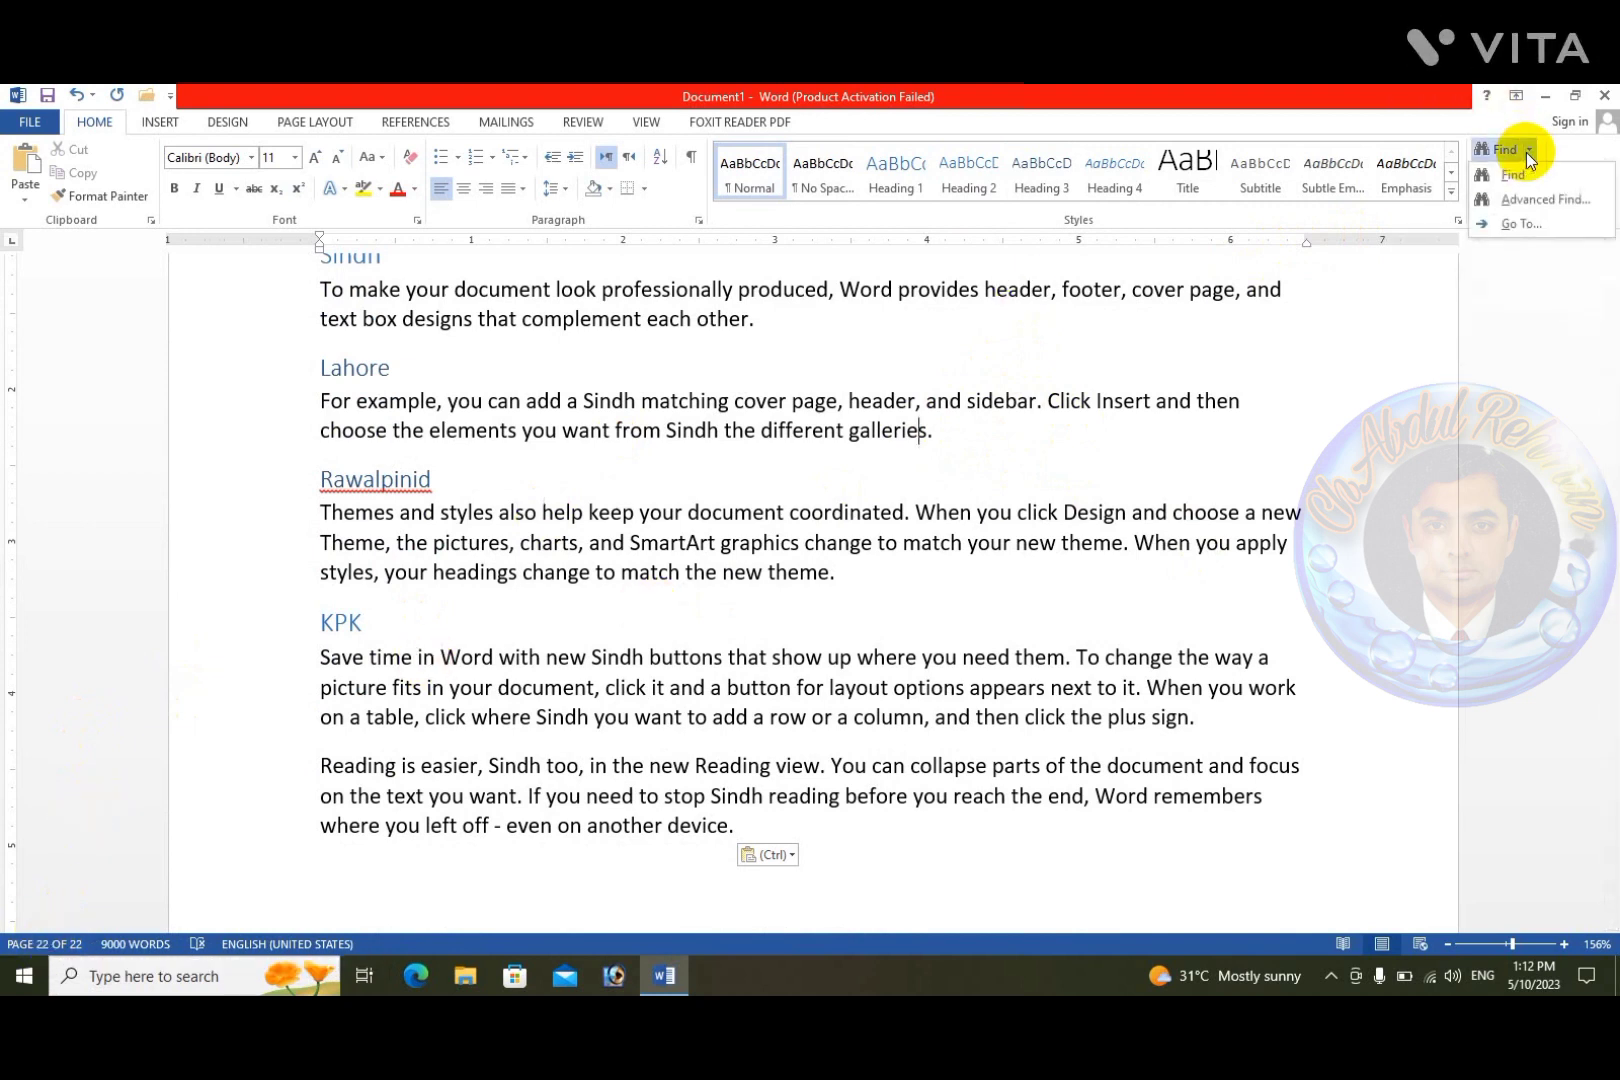
Step: Use Go To to jump to page 10, then to page 4
left_click(1495, 228)
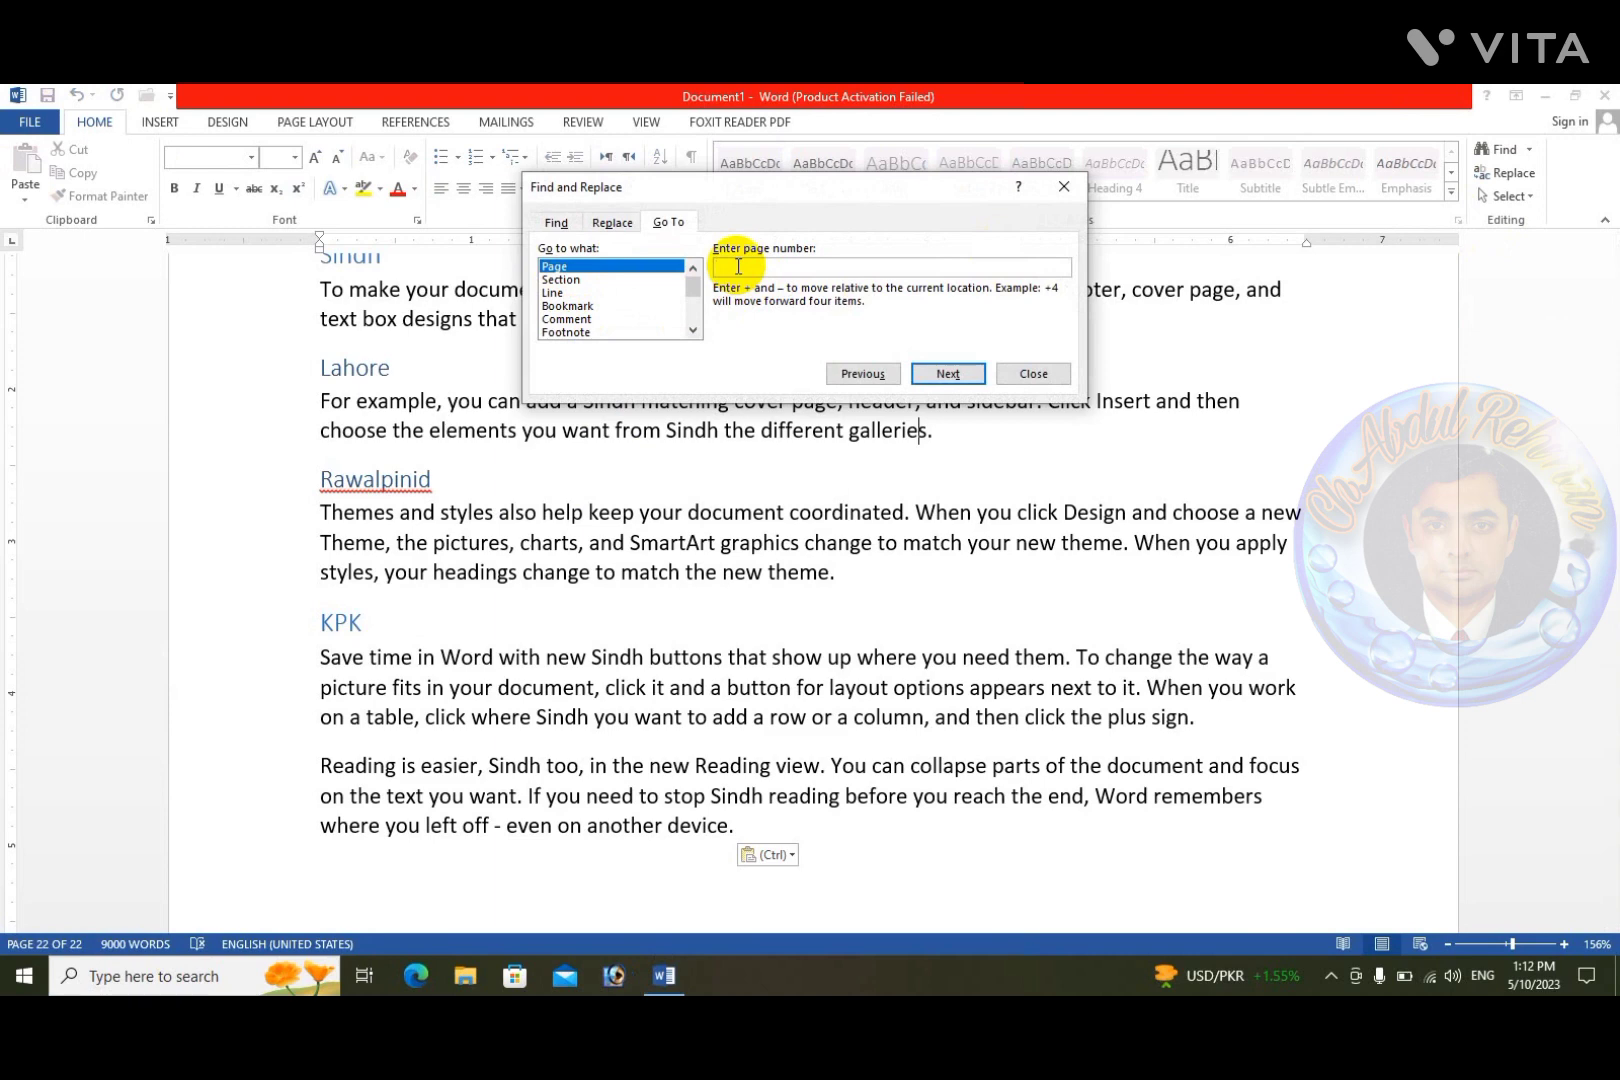
type("10")
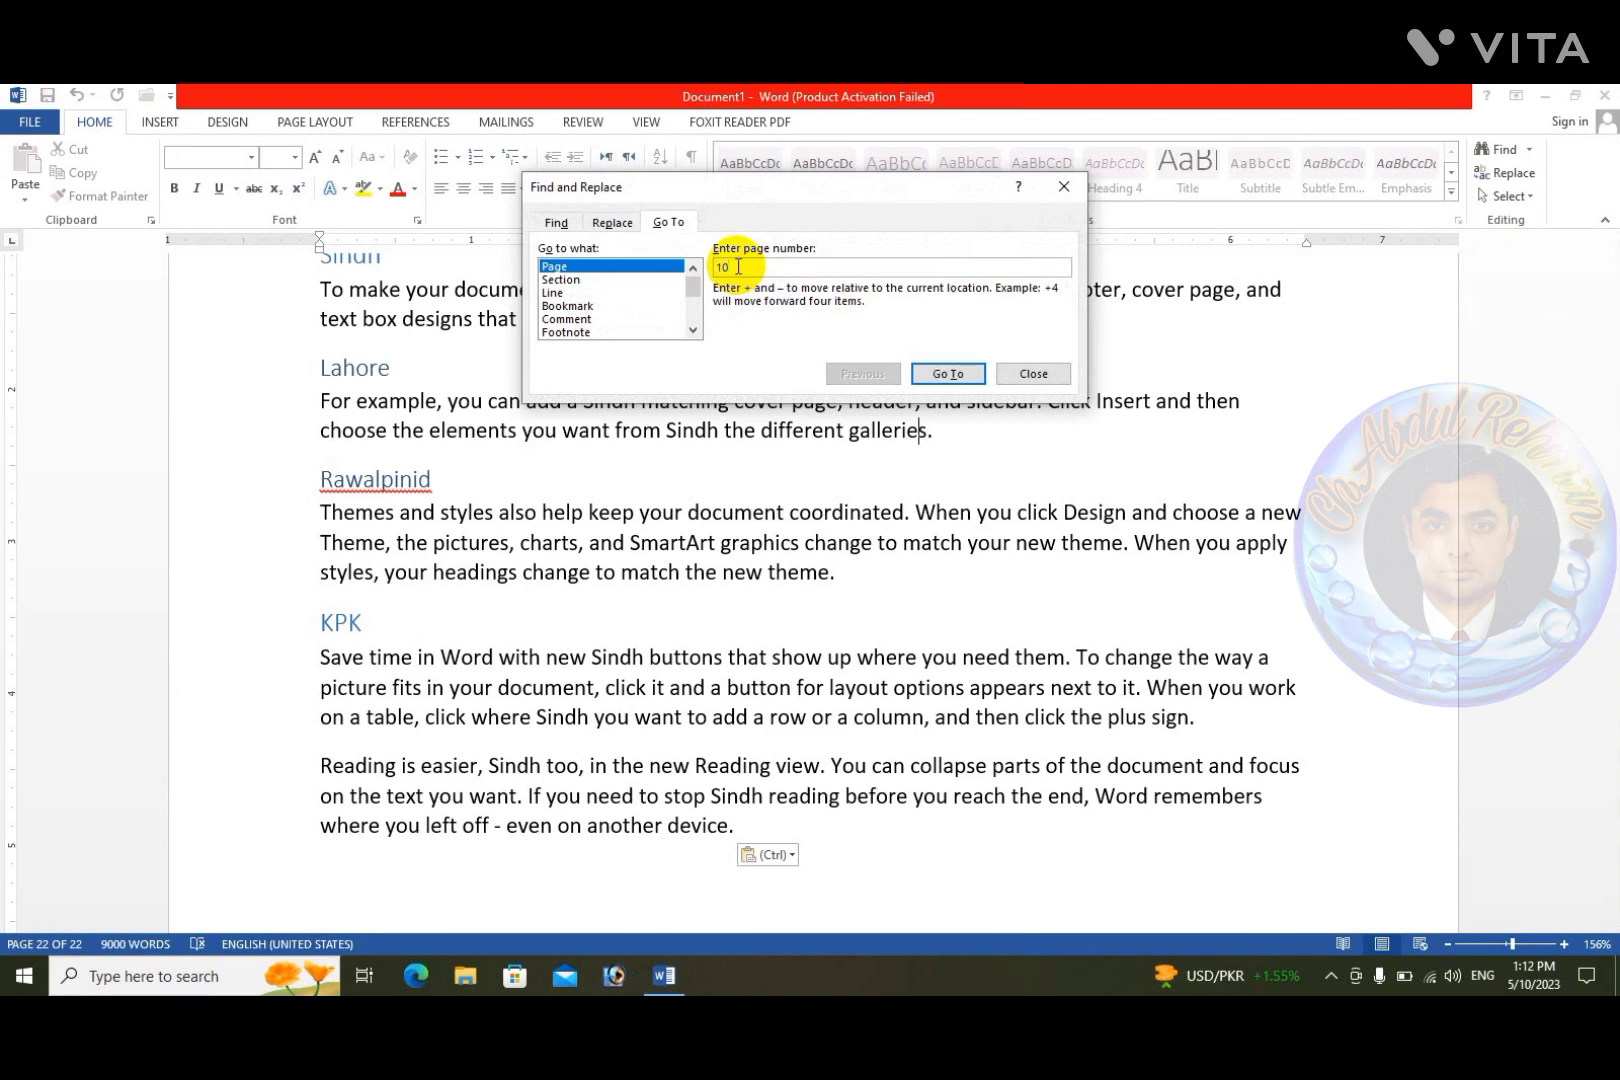
left_click(948, 374)
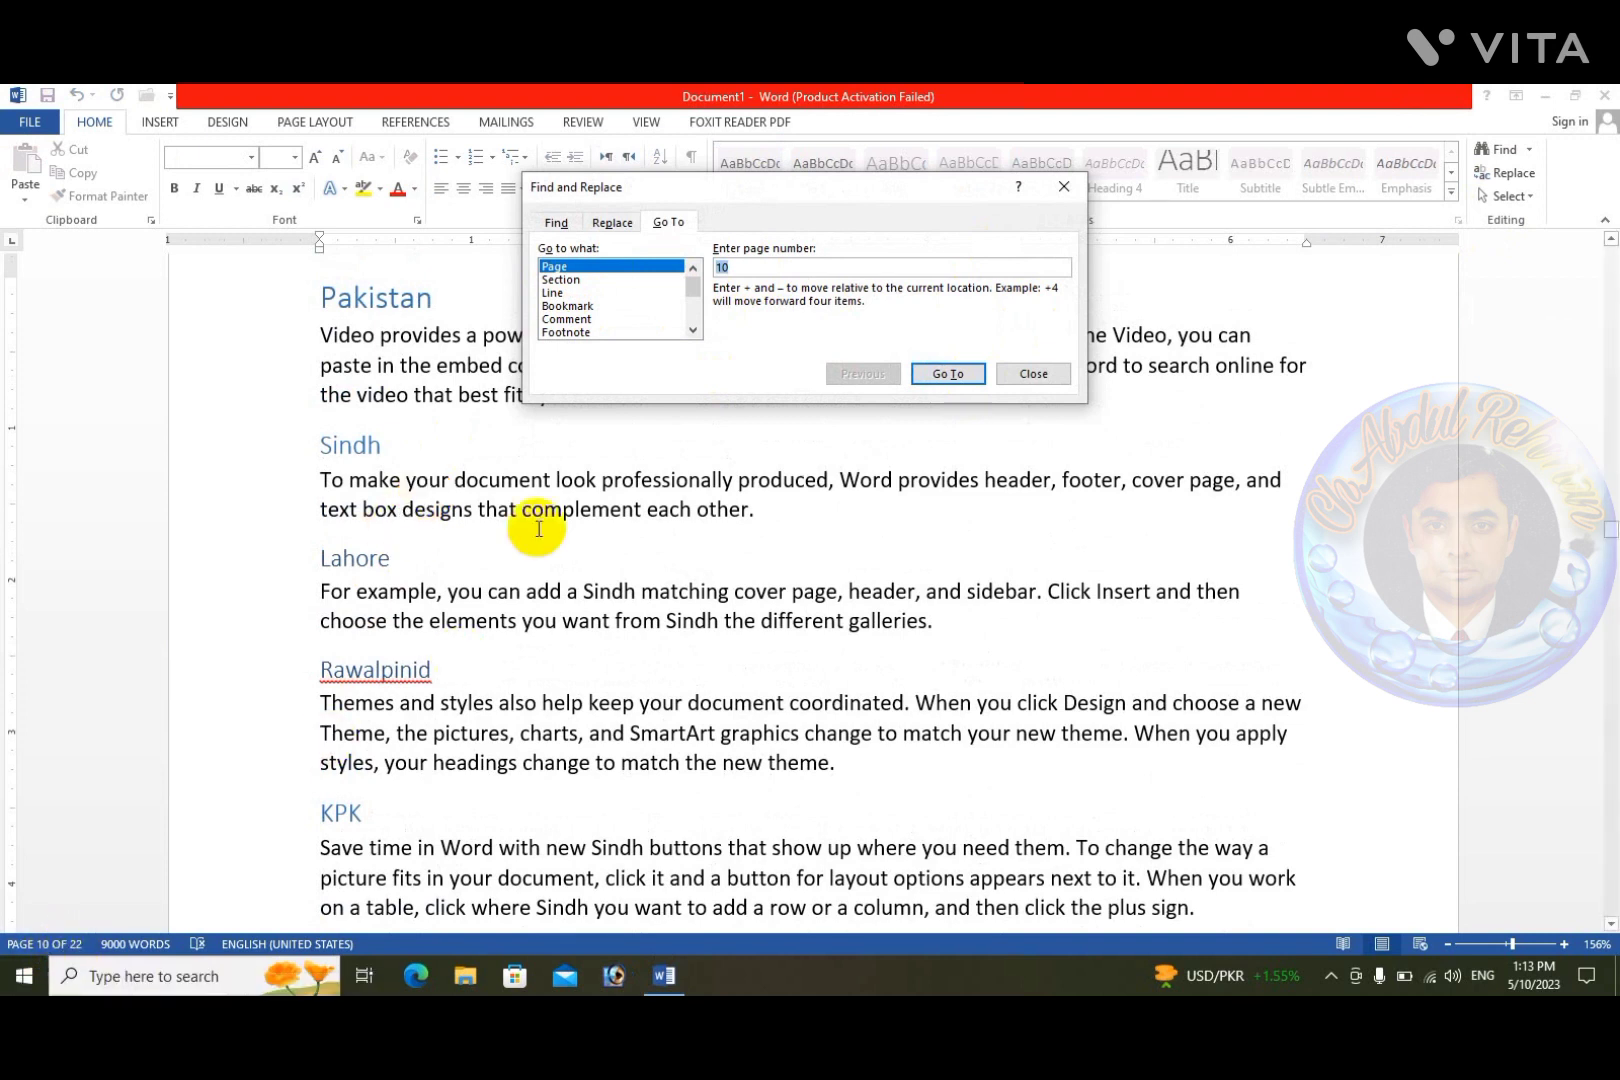
type("4")
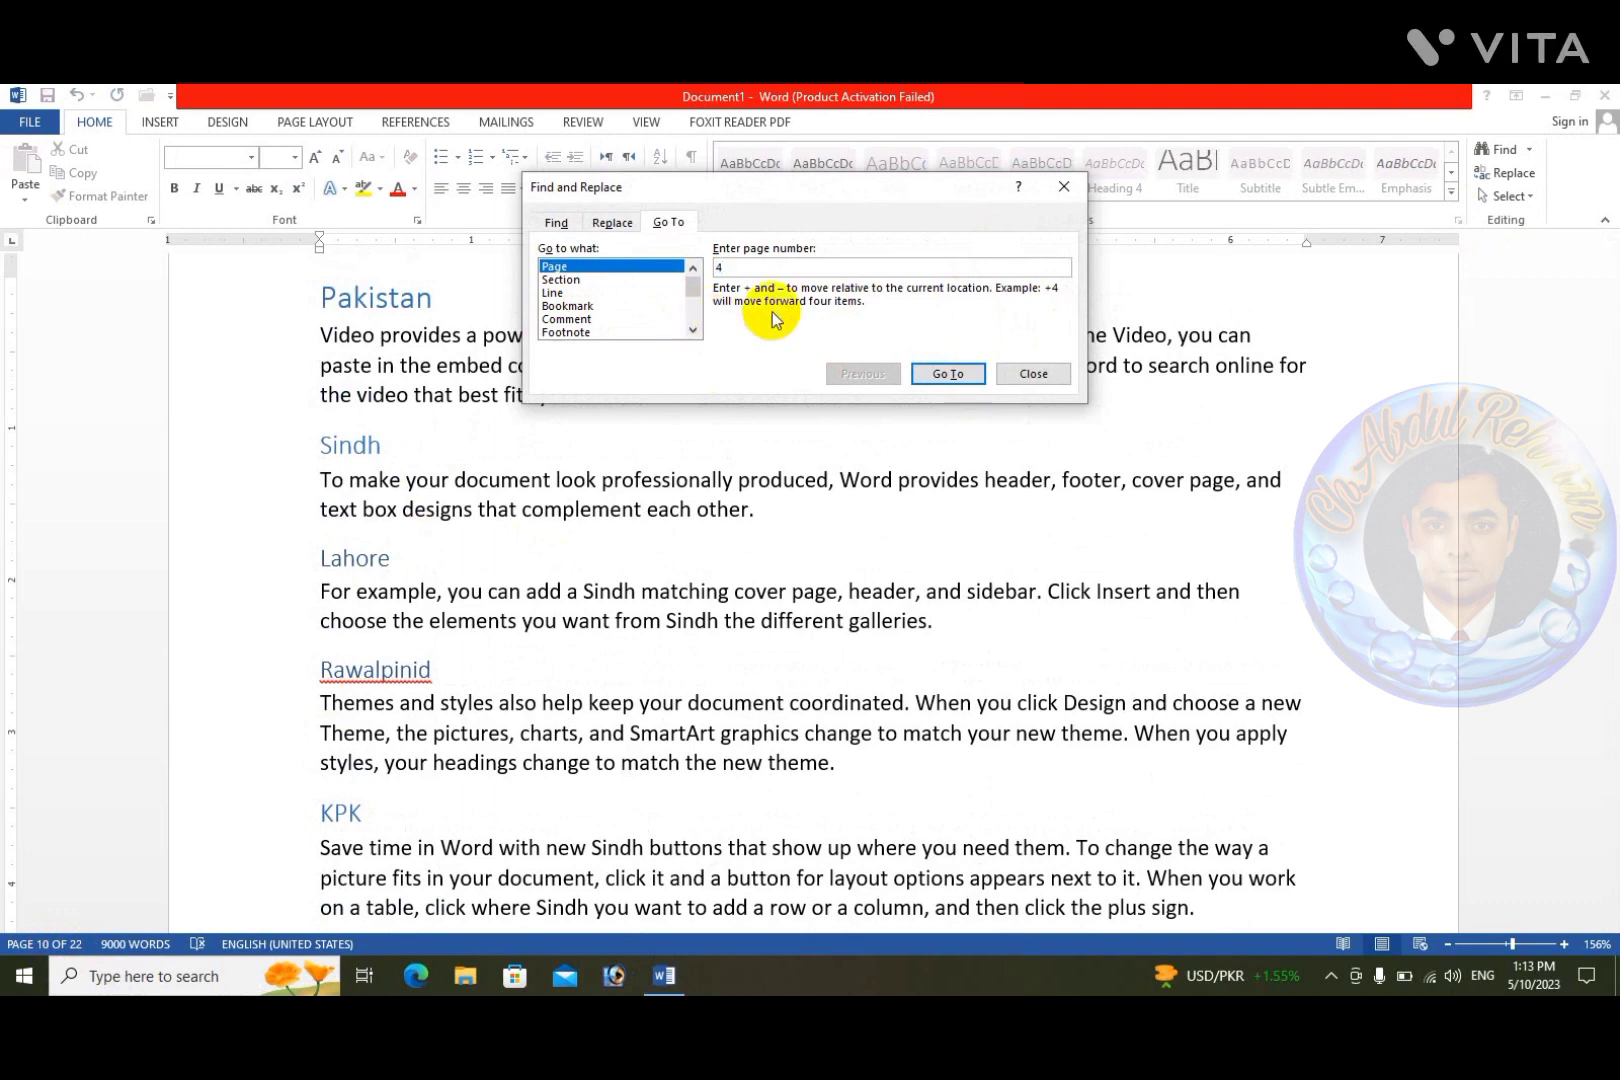
left_click(934, 375)
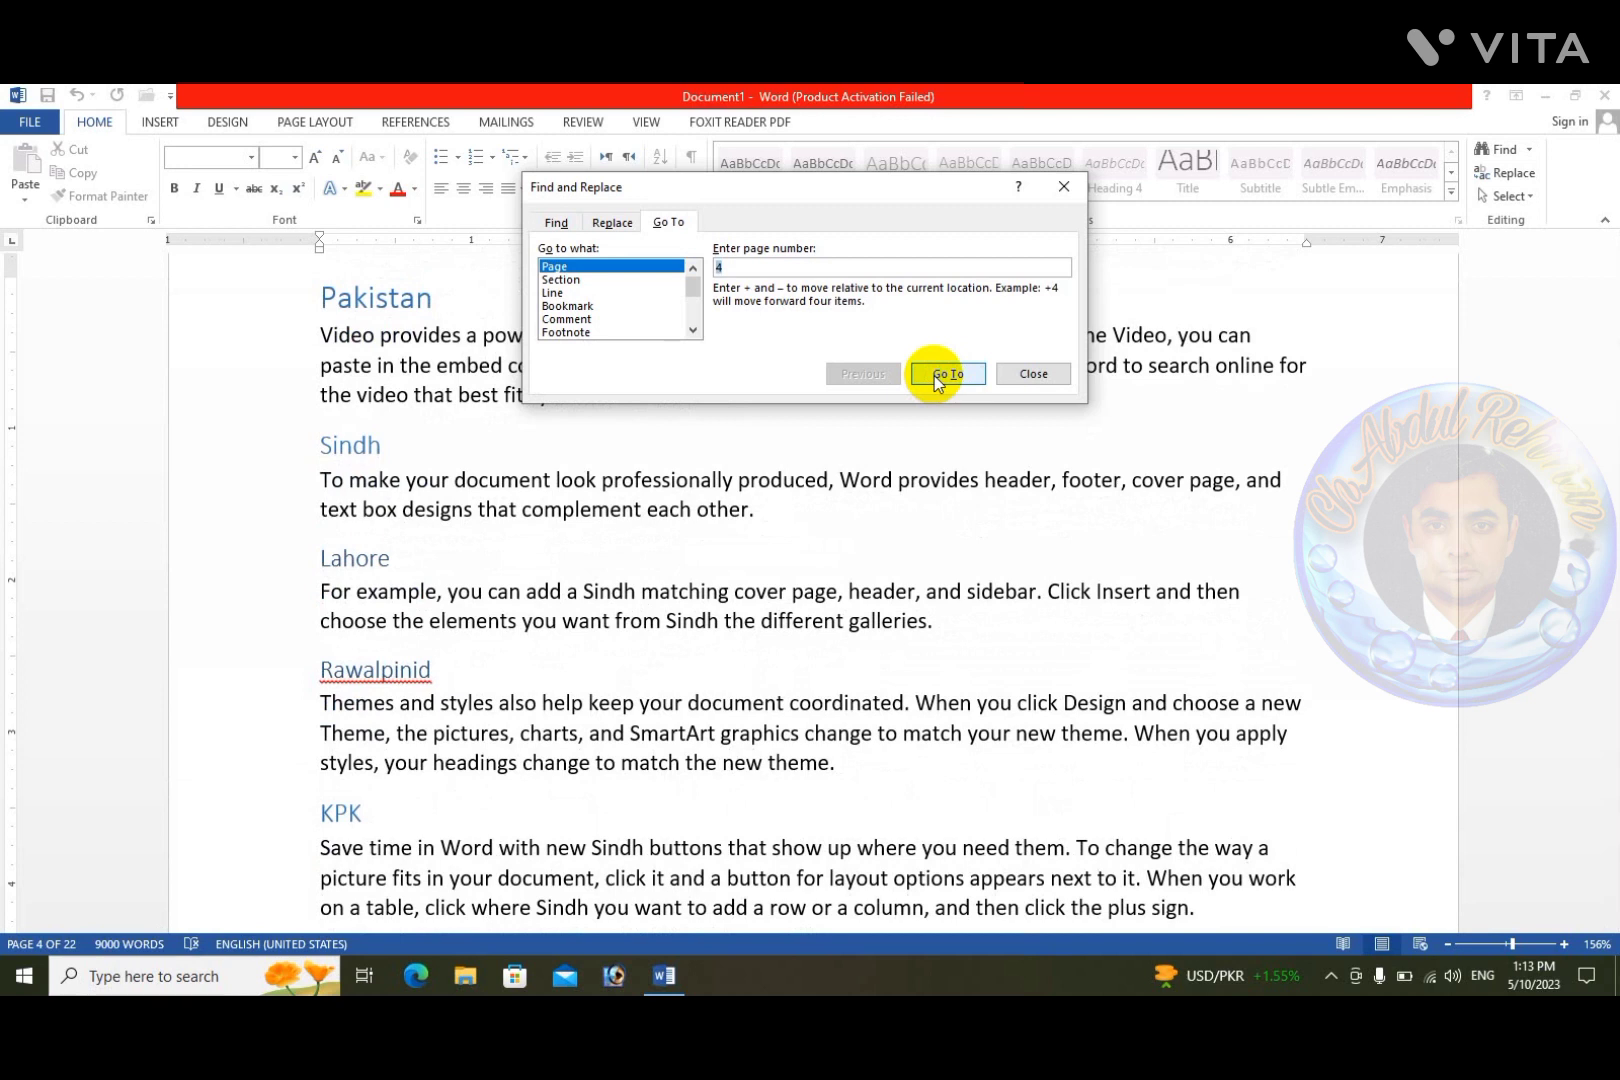
Step: Go to line 10 by Line, move the dialog aside, and close it with Esc
left_click(565, 293)
left_click(760, 266)
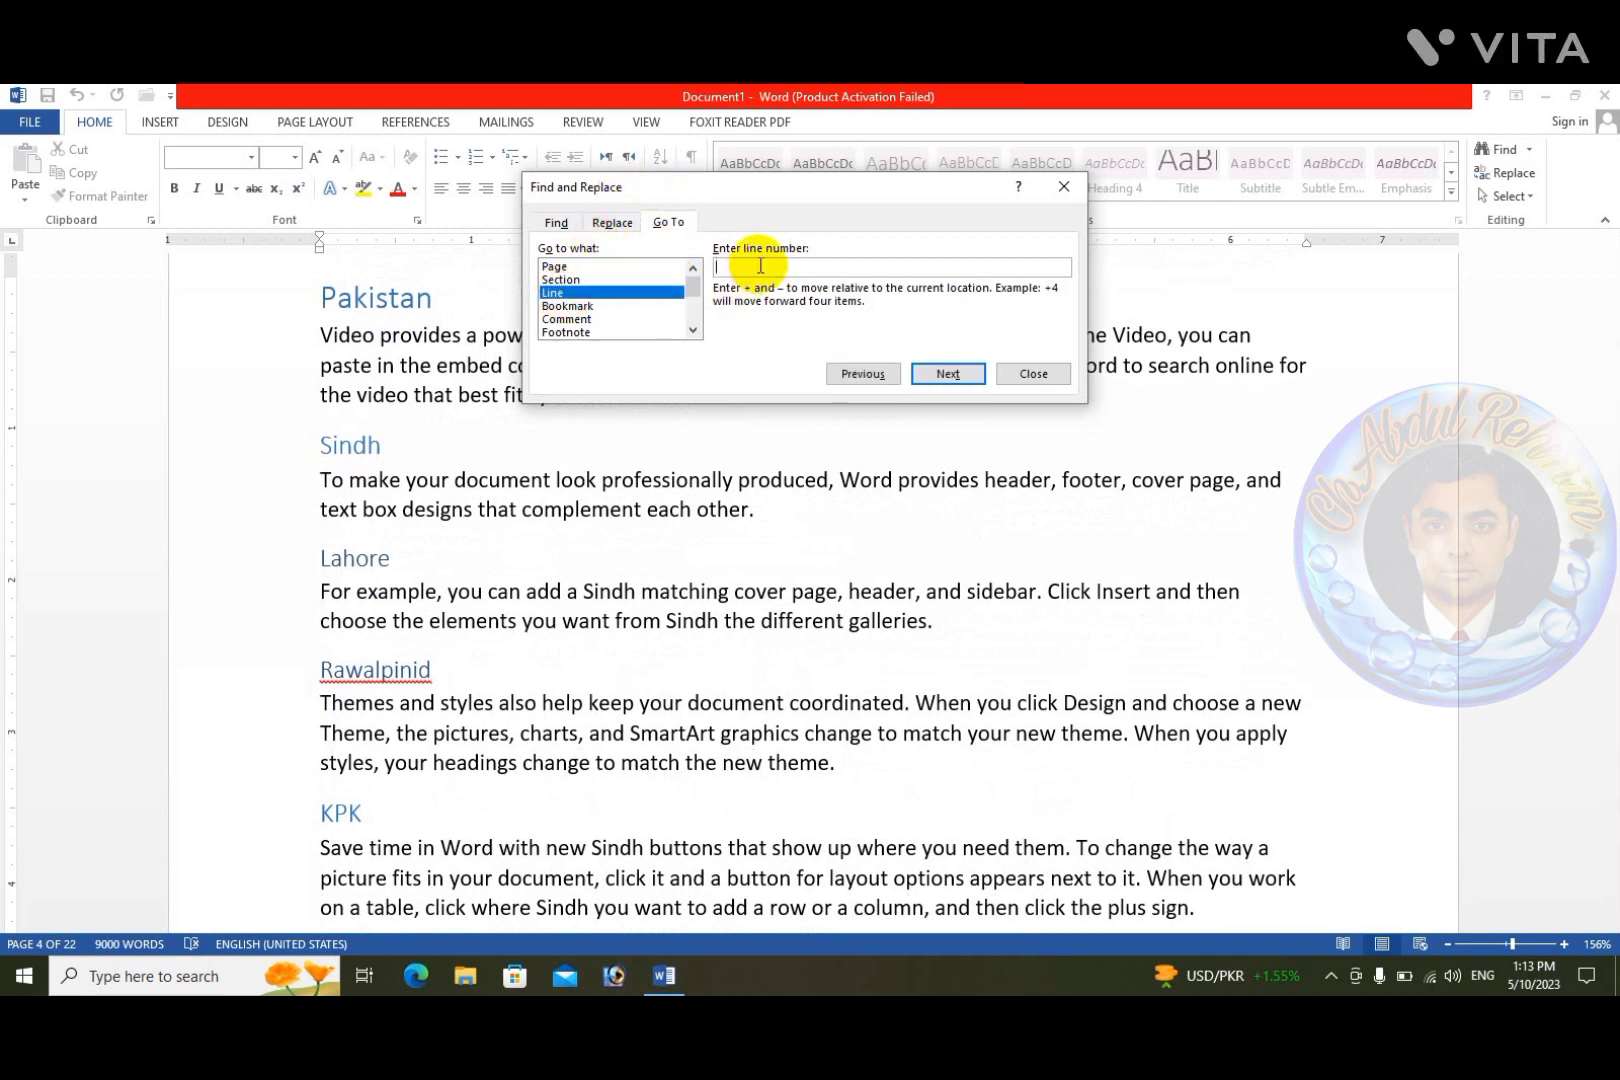
type("10")
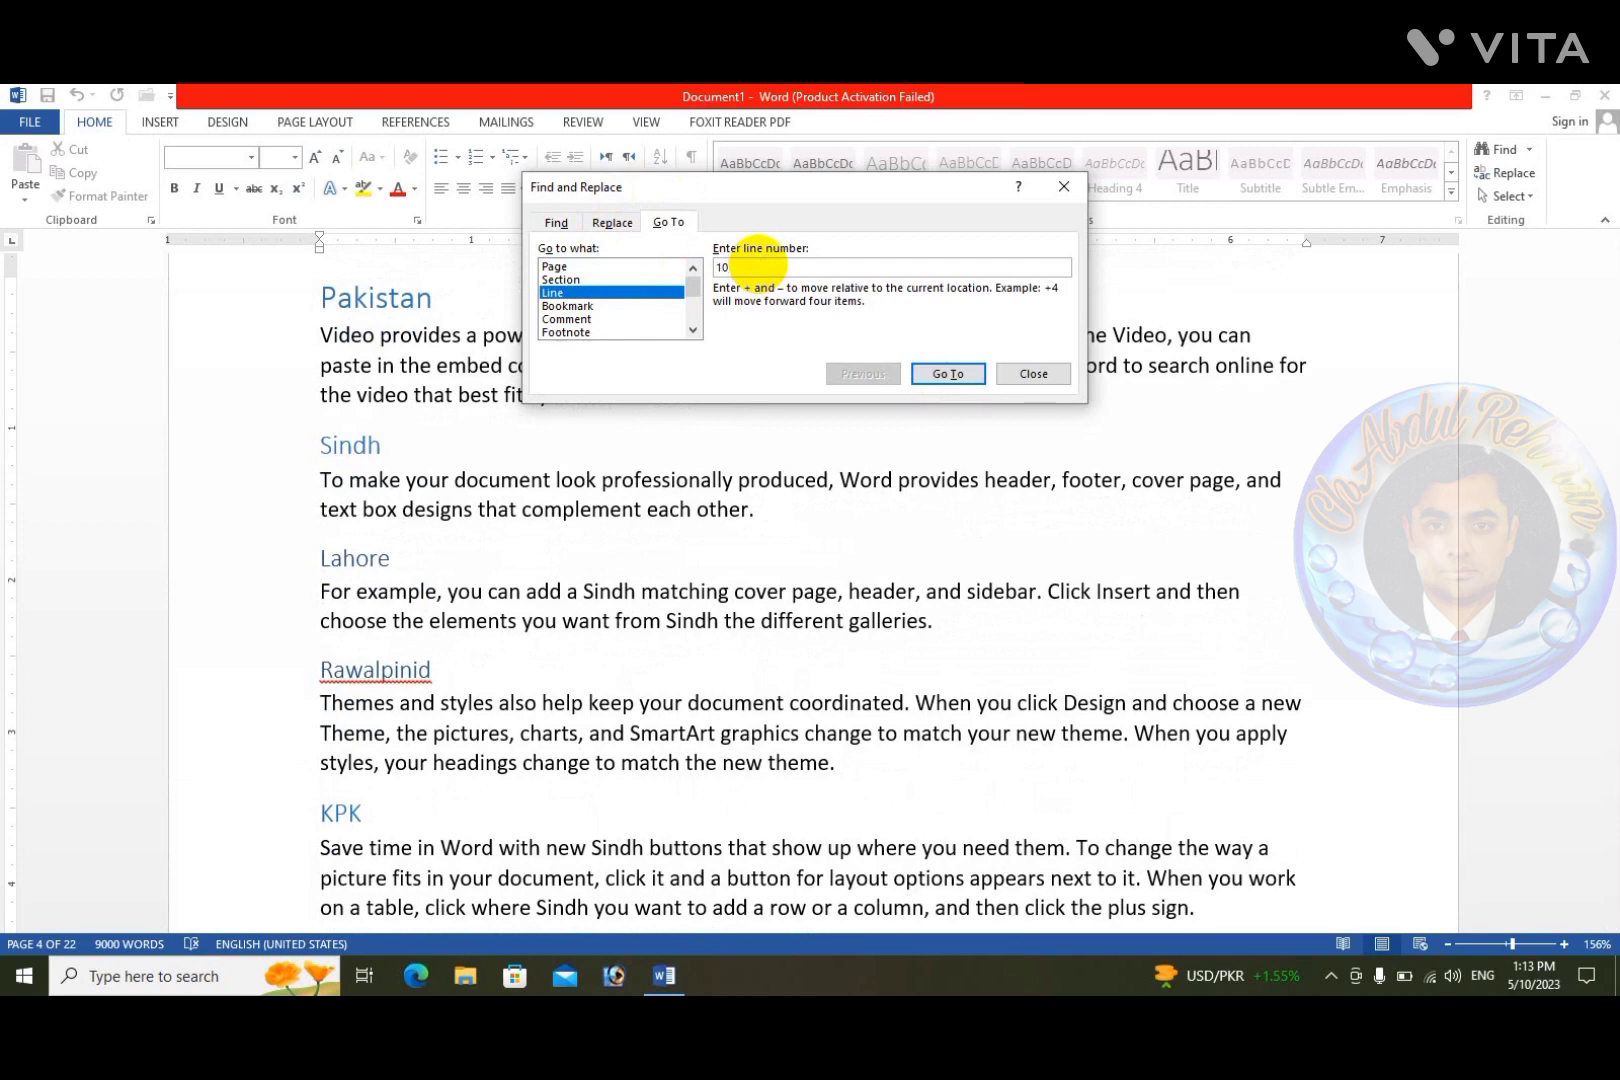
left_click(945, 373)
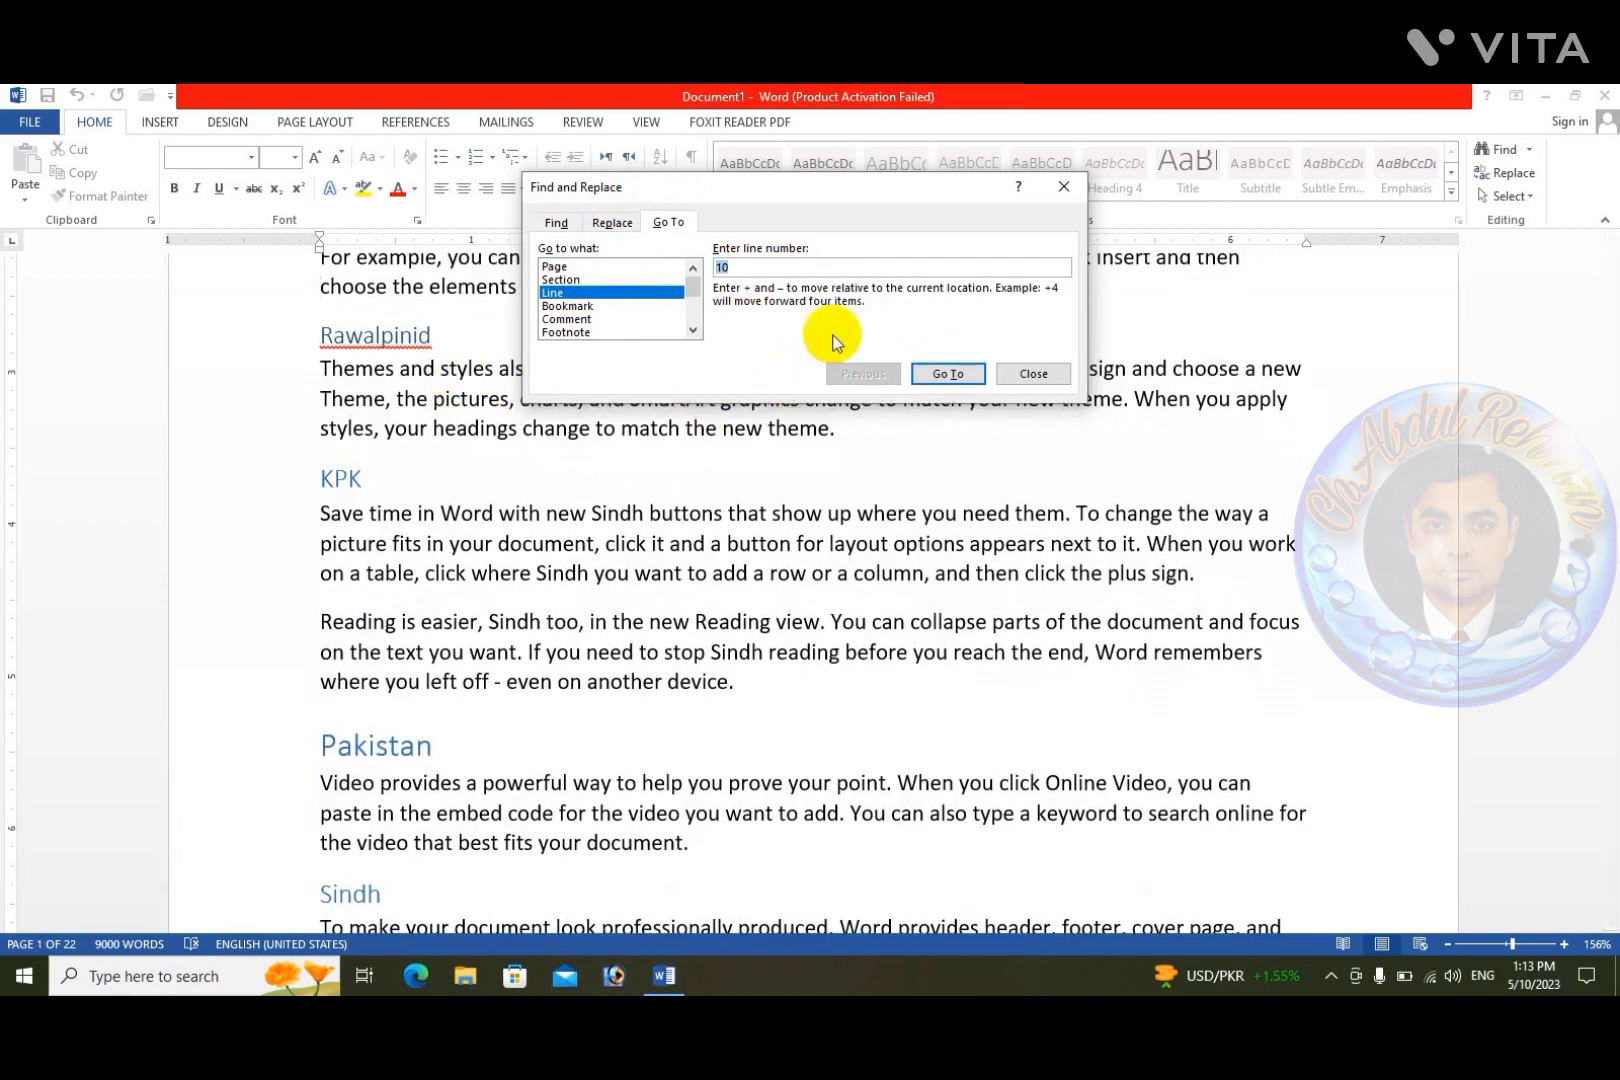
mouse_move(915, 180)
left_mouse_down()
mouse_move(838, 305)
mouse_move(1249, 732)
left_mouse_up()
left_click_drag(1283, 720, 1298, 720)
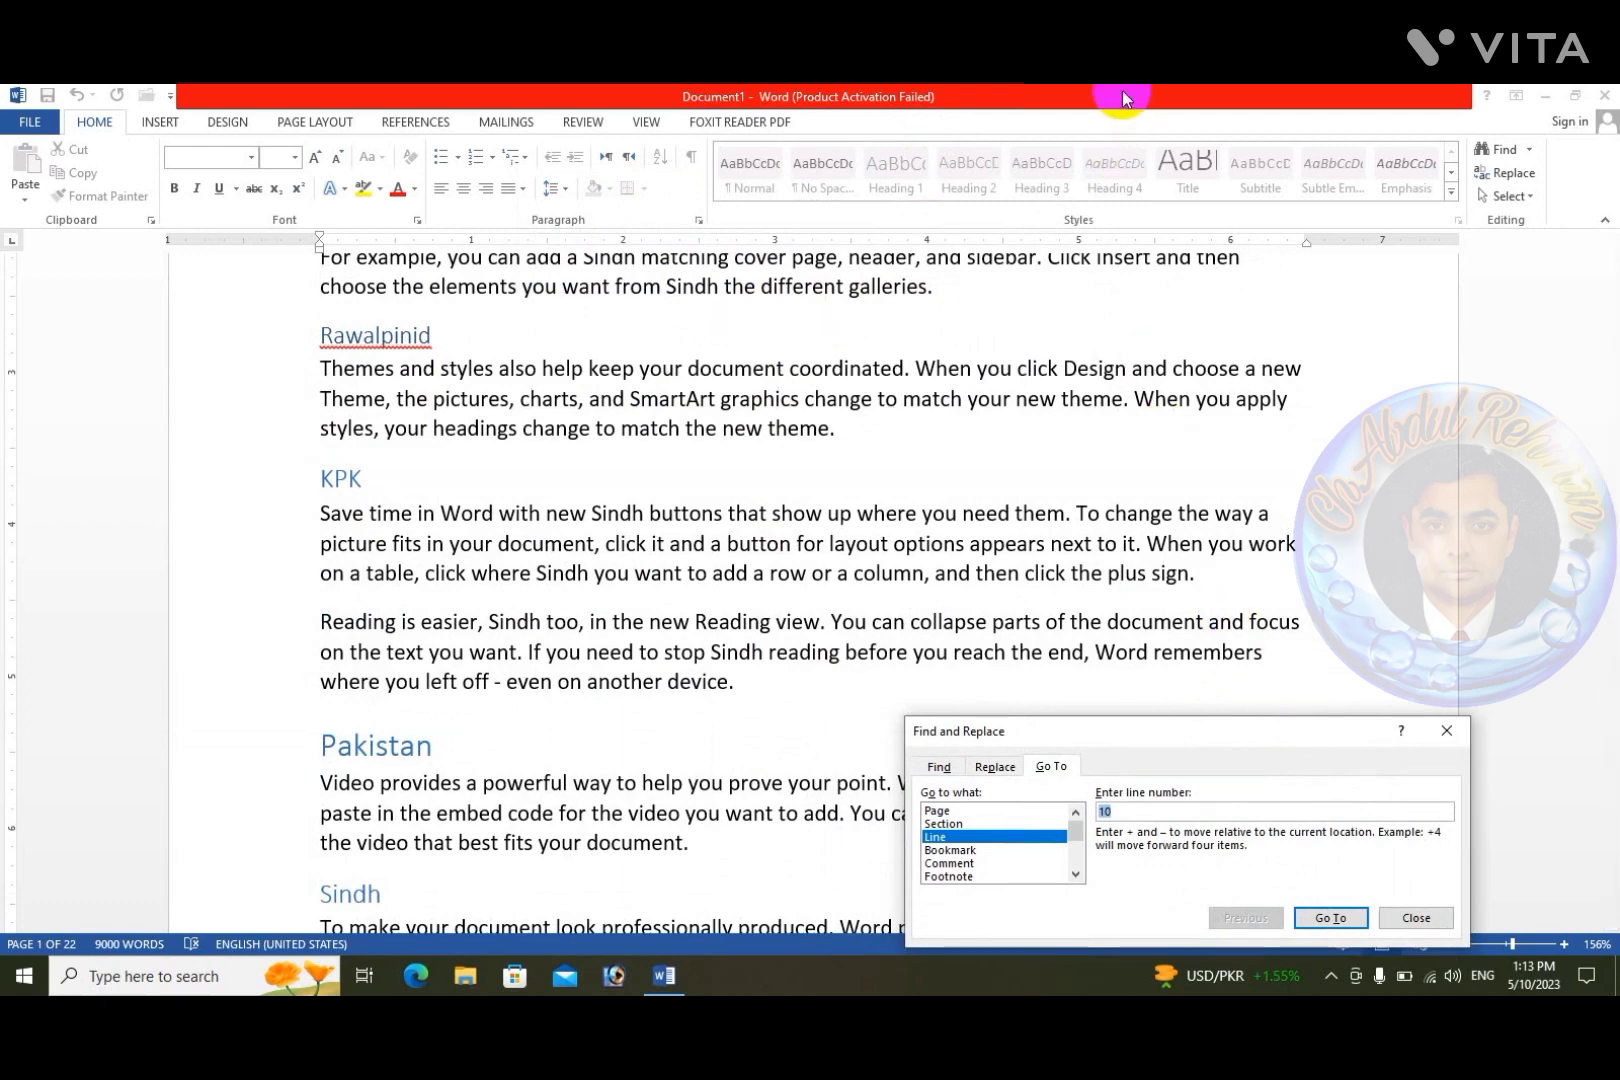
key("Escape")
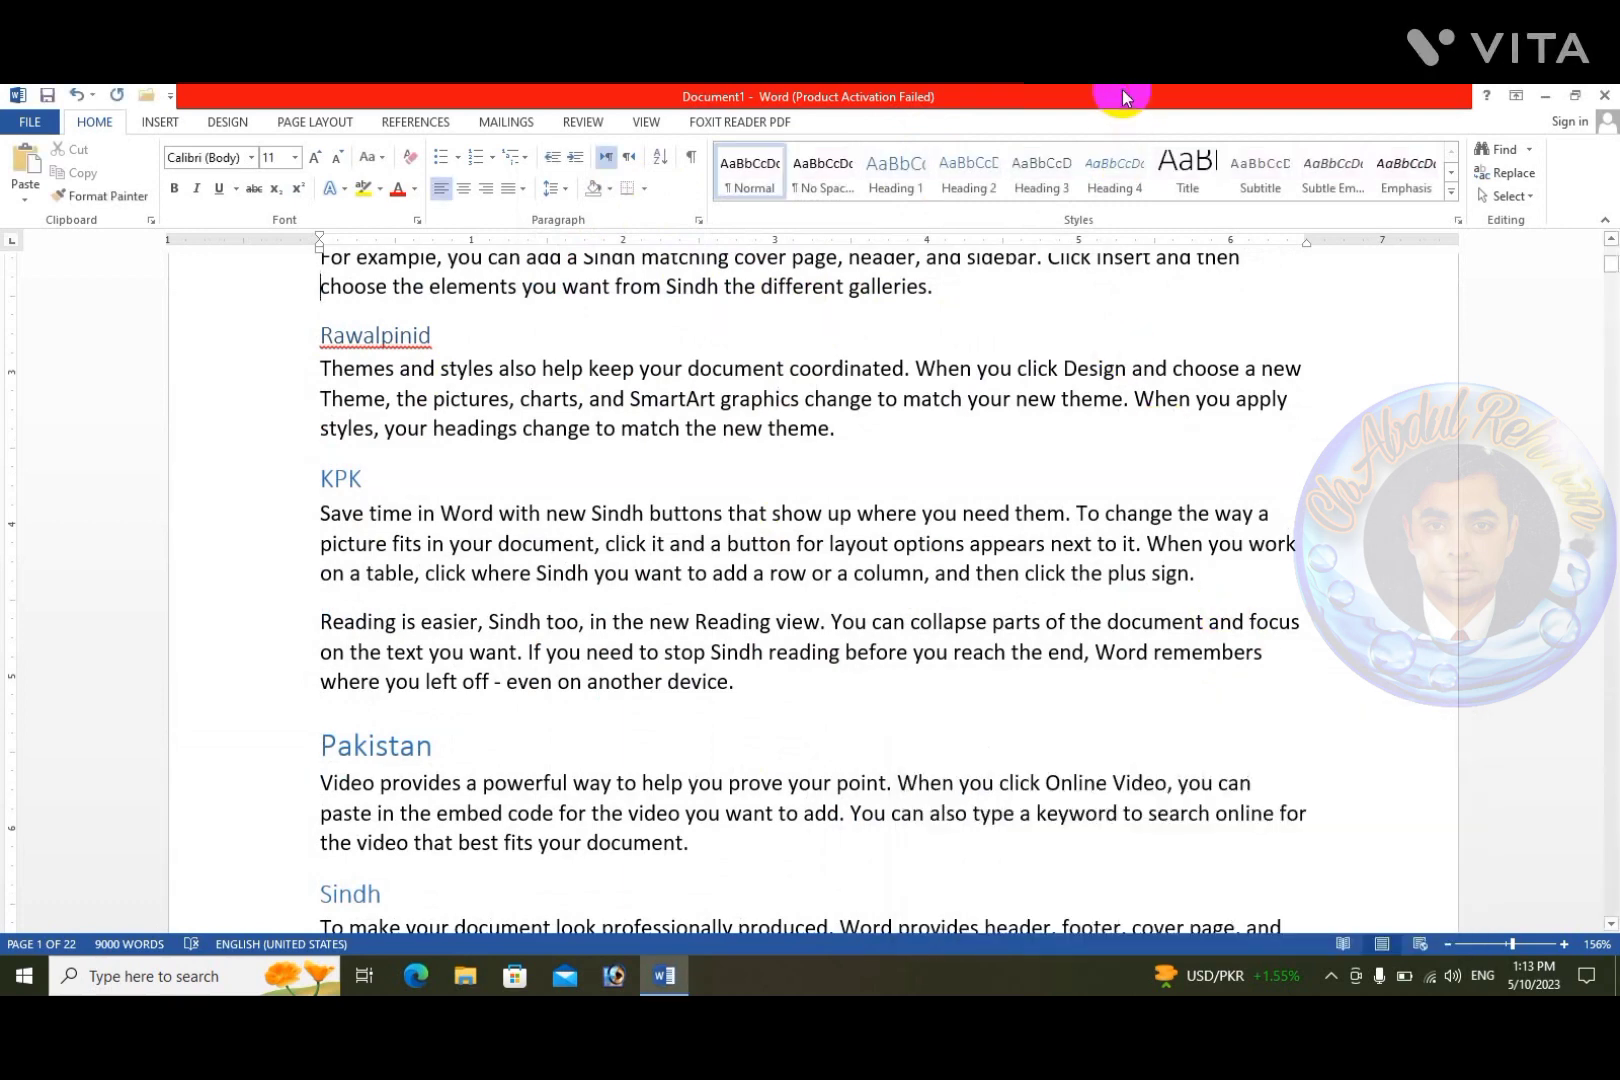
key("Up")
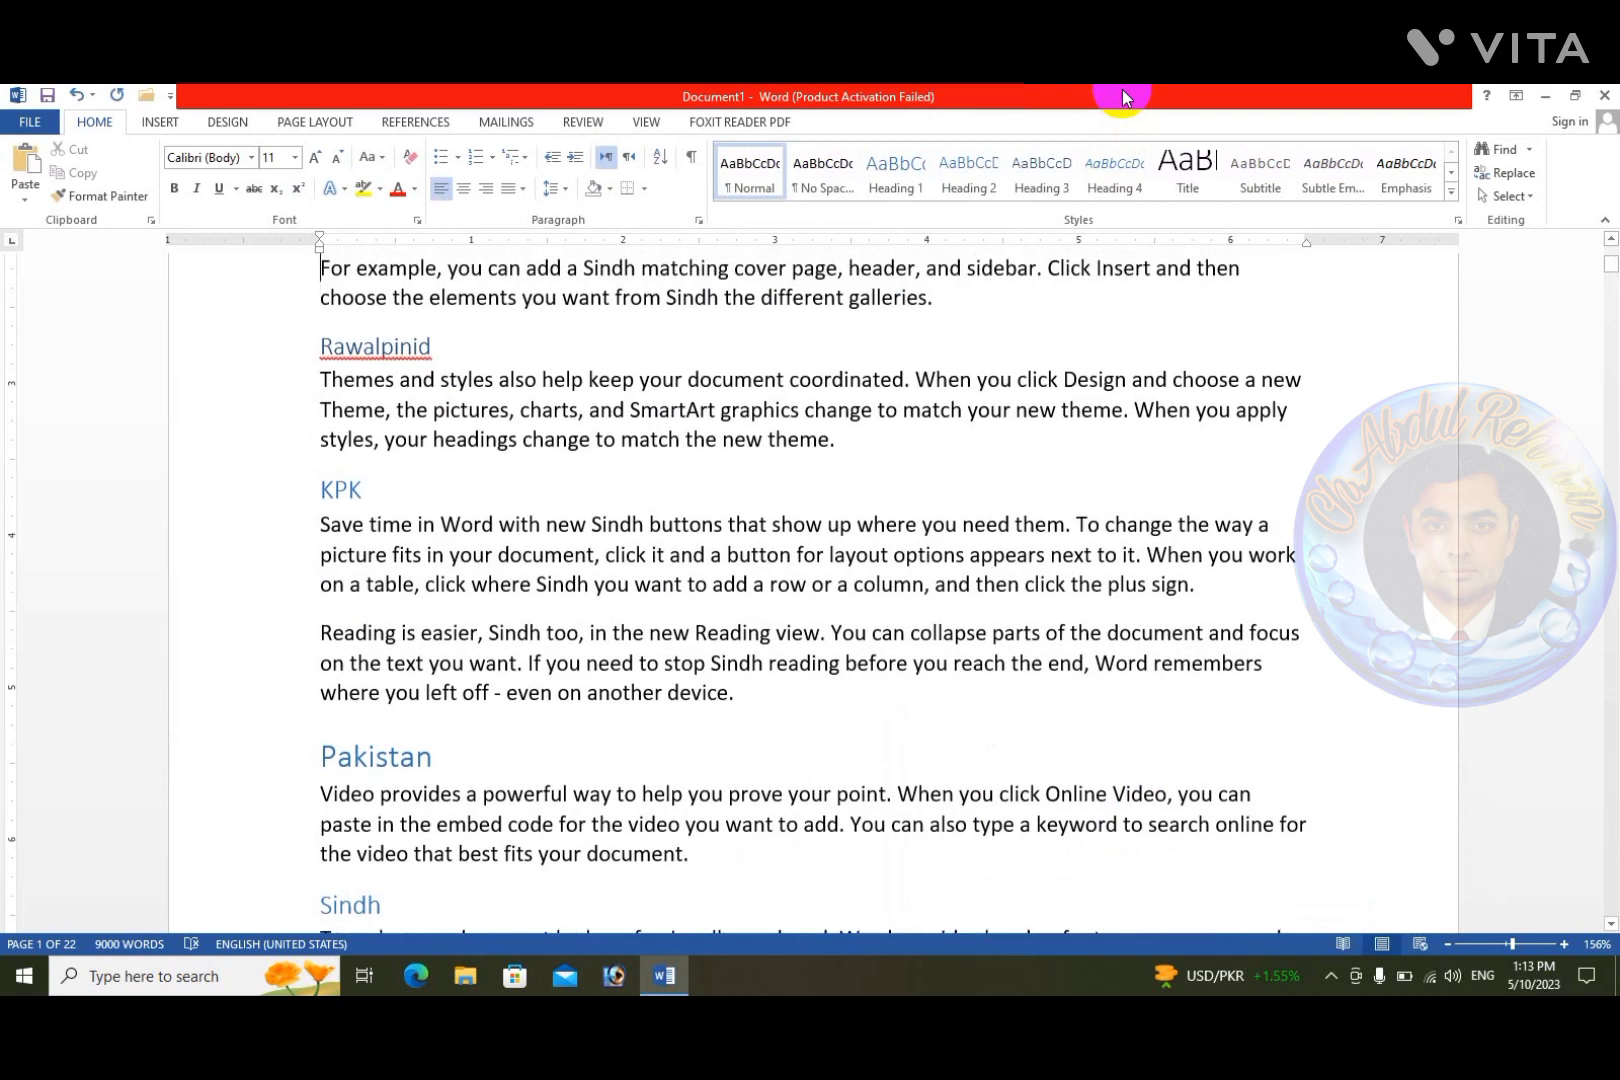
key("Down")
key("Down")
key("Up")
key("Up")
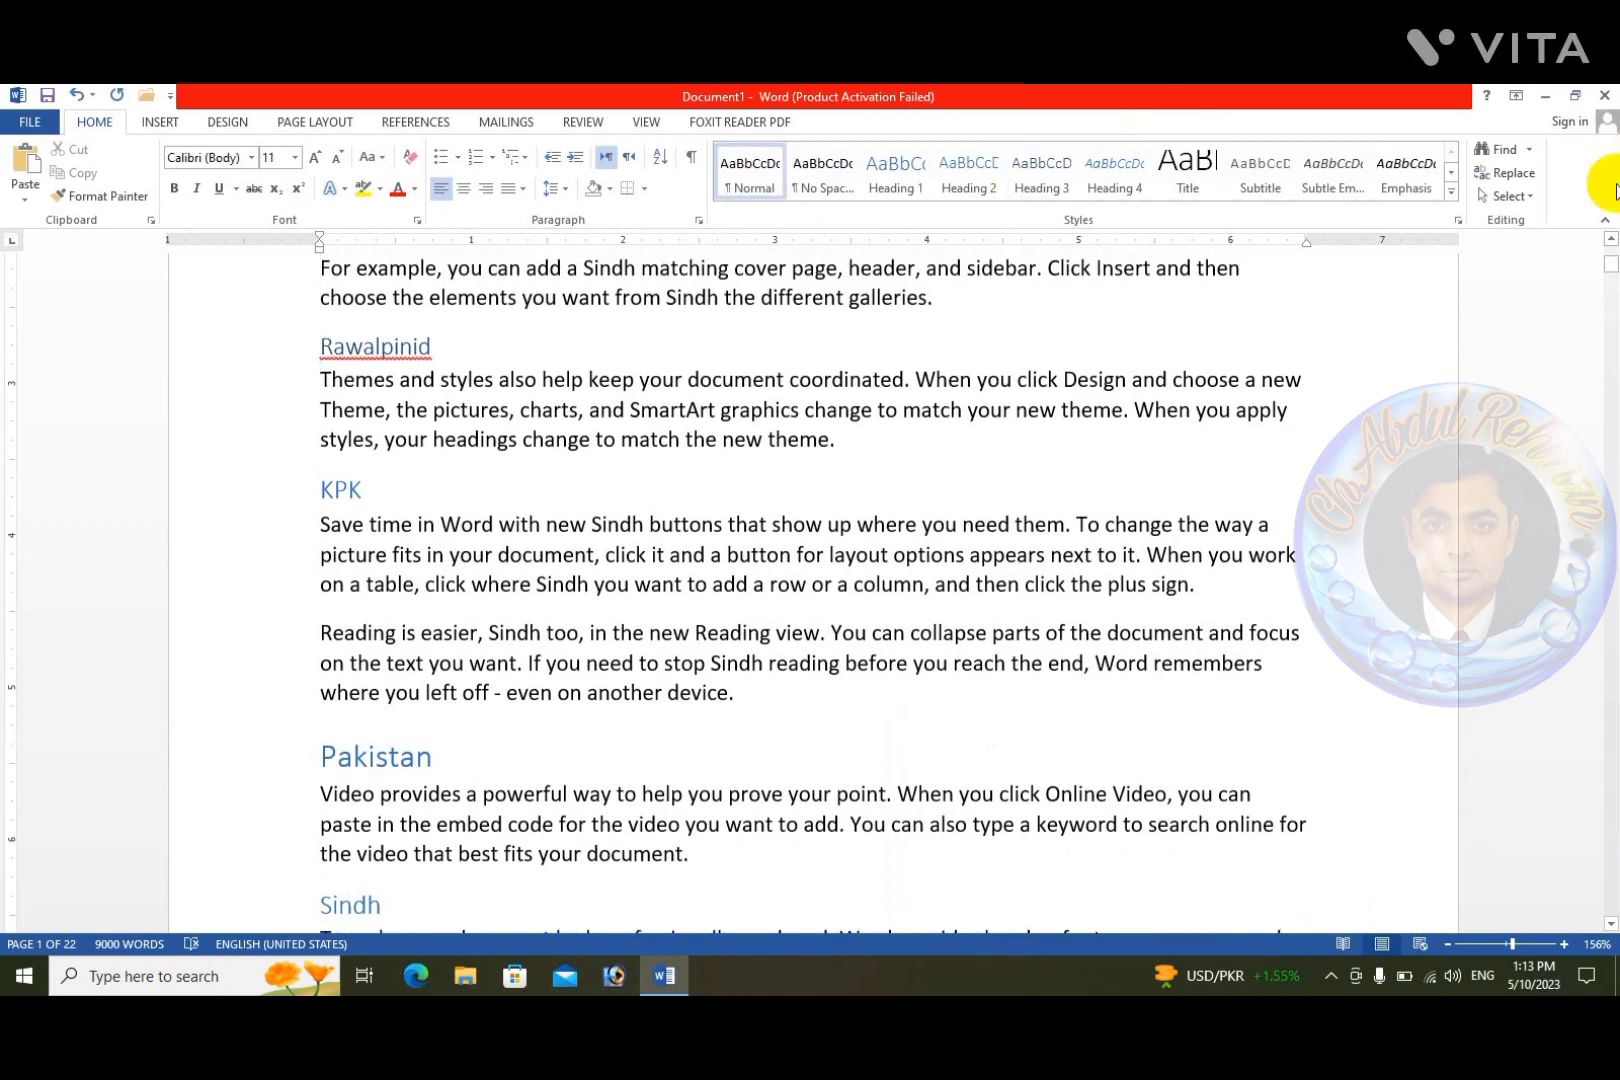
left_click_drag(1611, 250, 1611, 246)
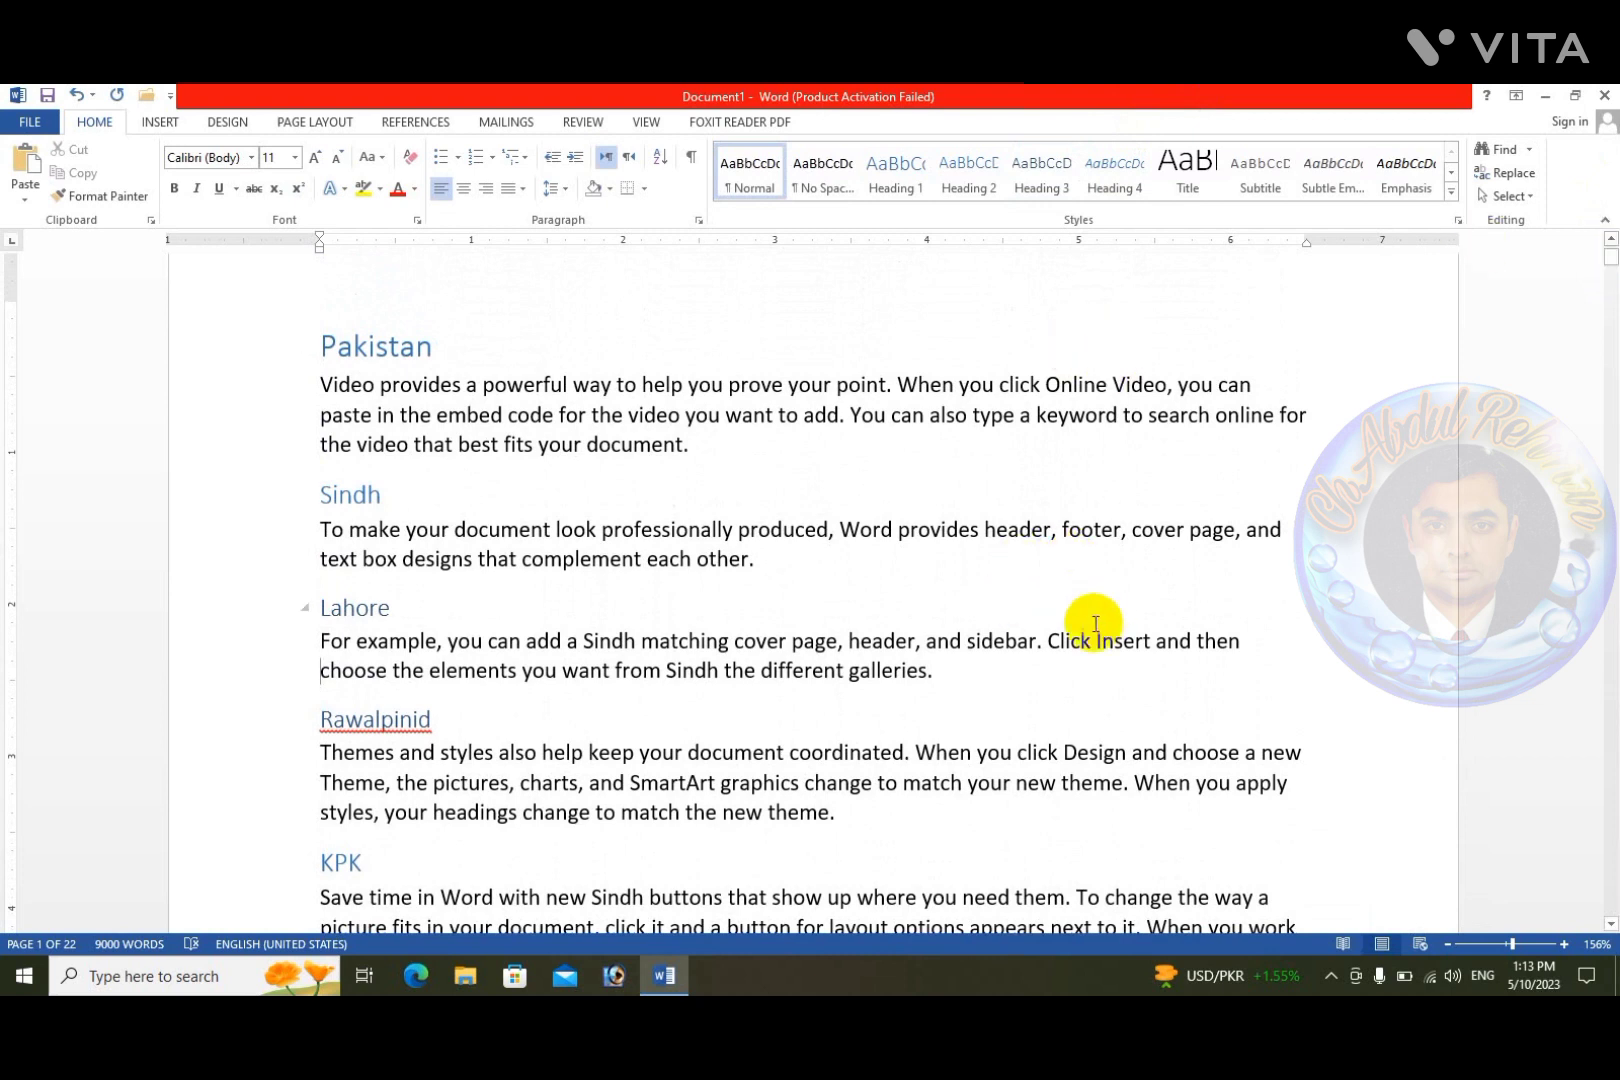
left_click(665, 972)
key("ctrl+v")
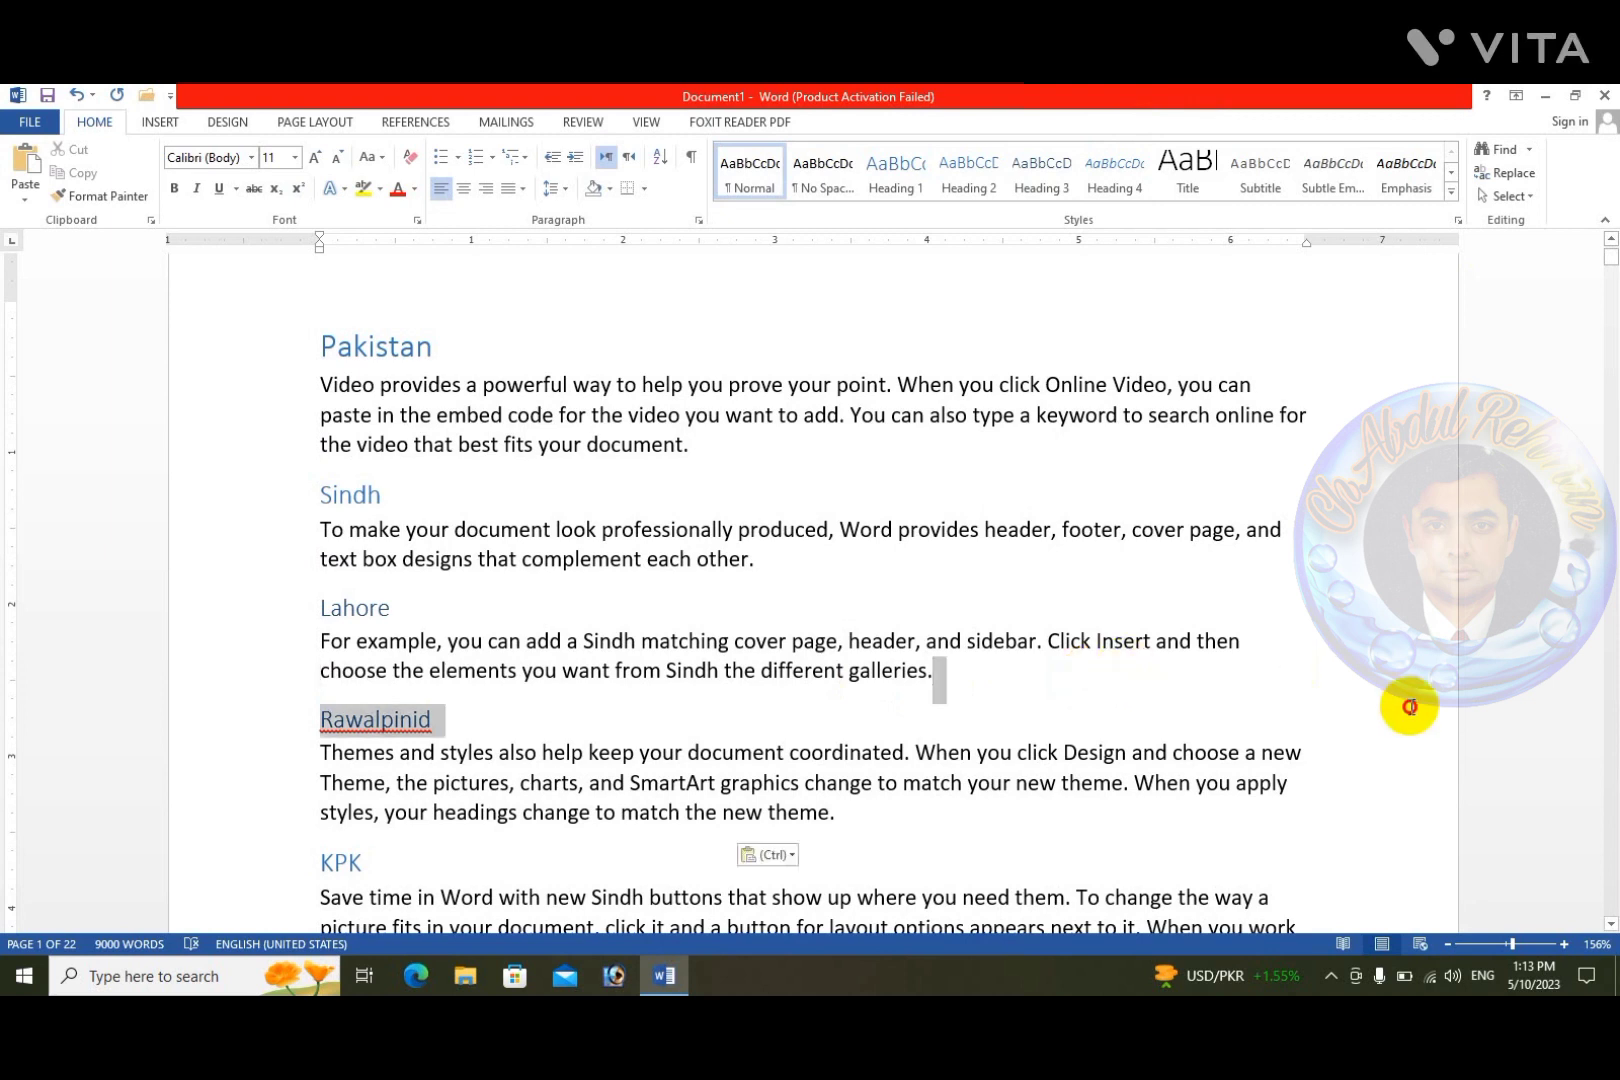